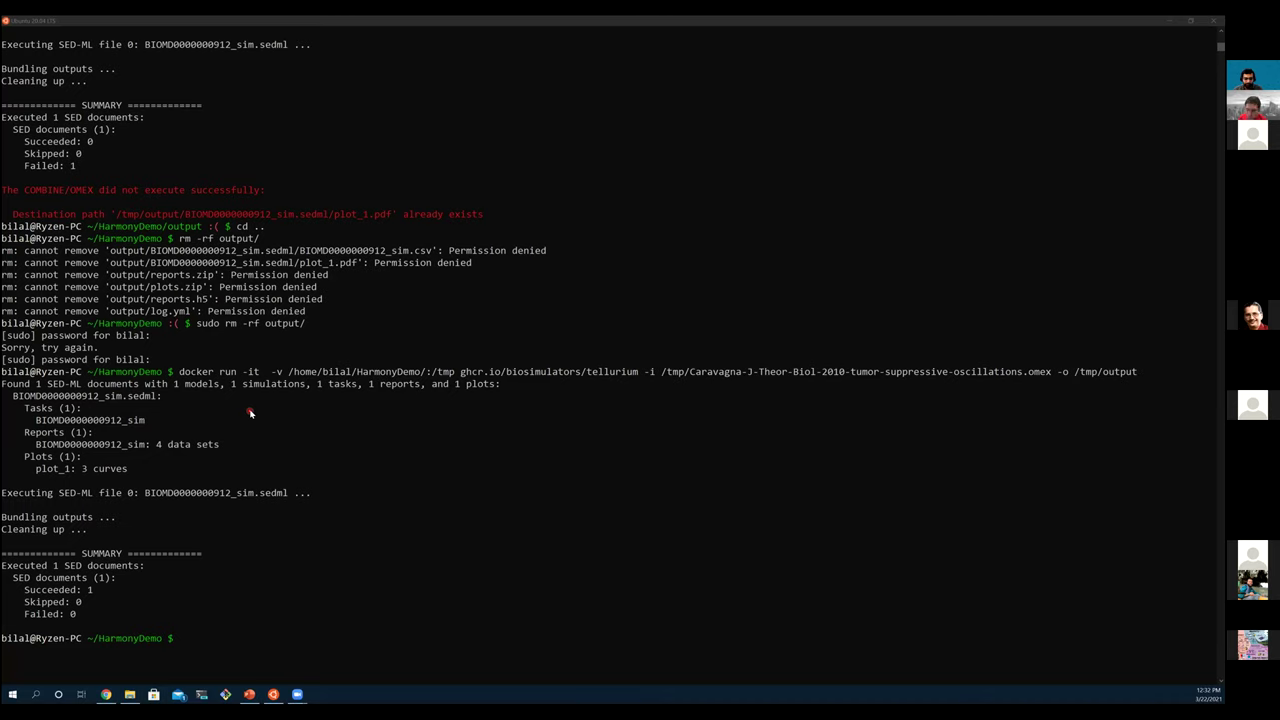
Step: Switch to BioSimulators in the browser, open the registry of simulators and look through the full list with its frameworks, algorithms and model formats
{"action": "key", "text": "alt+Tab"}
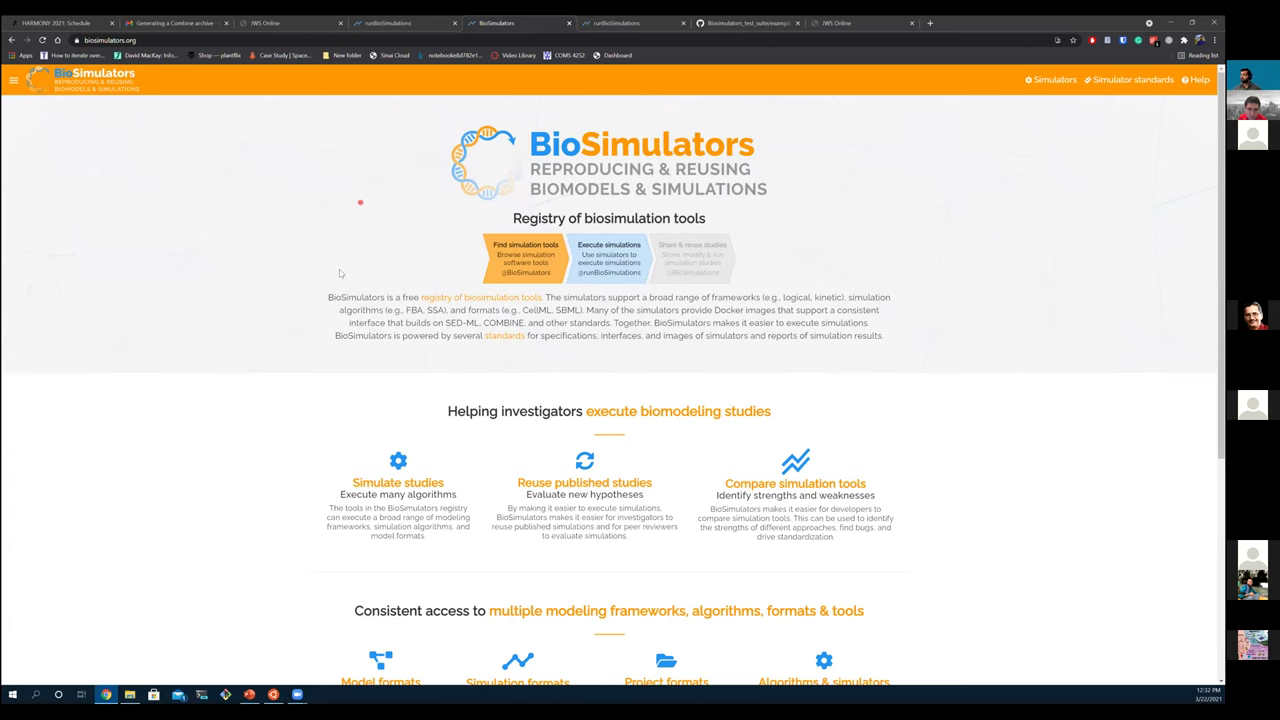
{"action": "left_click", "coordinate": [1055, 80]}
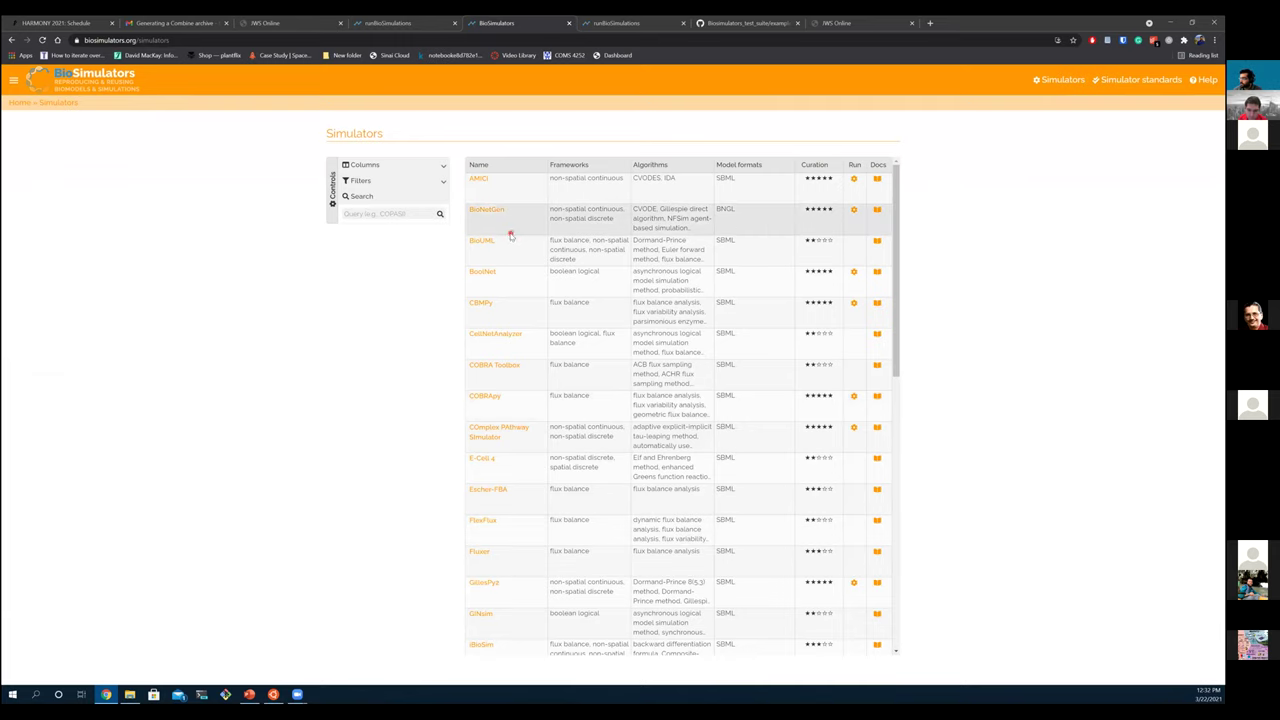
{"action": "scroll", "coordinate": [500, 300], "scroll_direction": "down", "scroll_amount": 2}
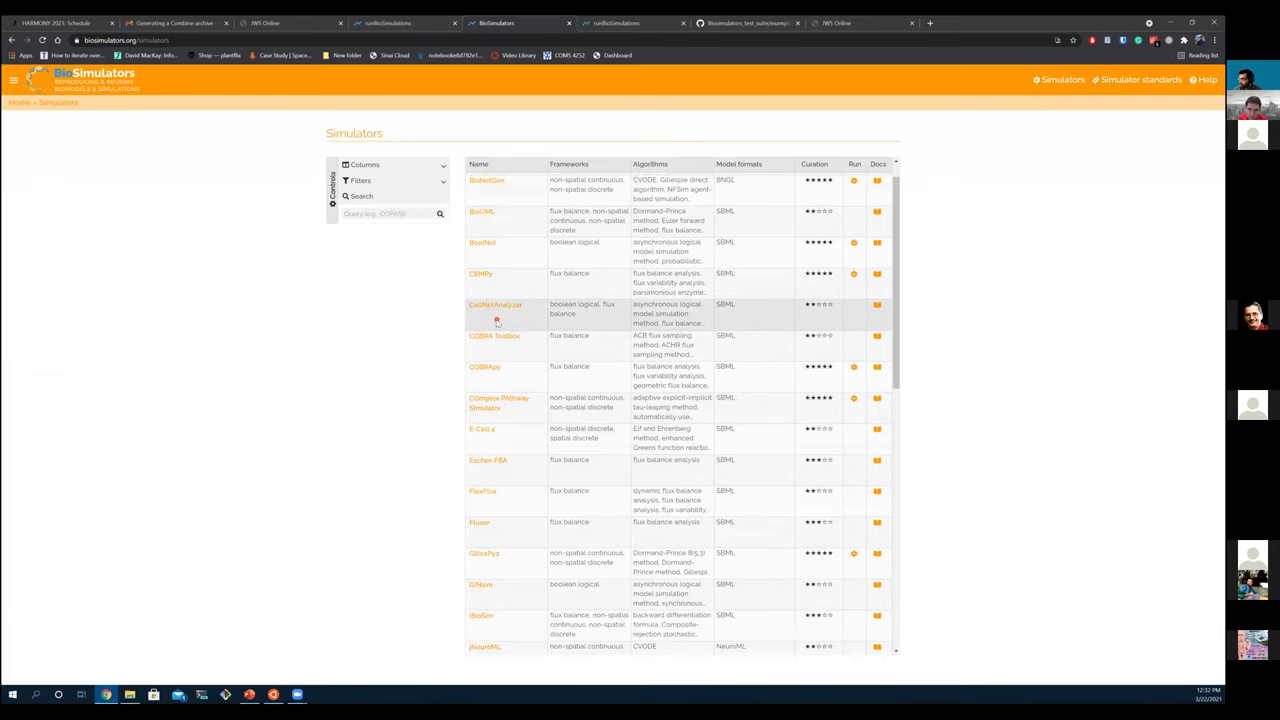
{"action": "scroll", "coordinate": [515, 325], "scroll_direction": "down", "scroll_amount": 1}
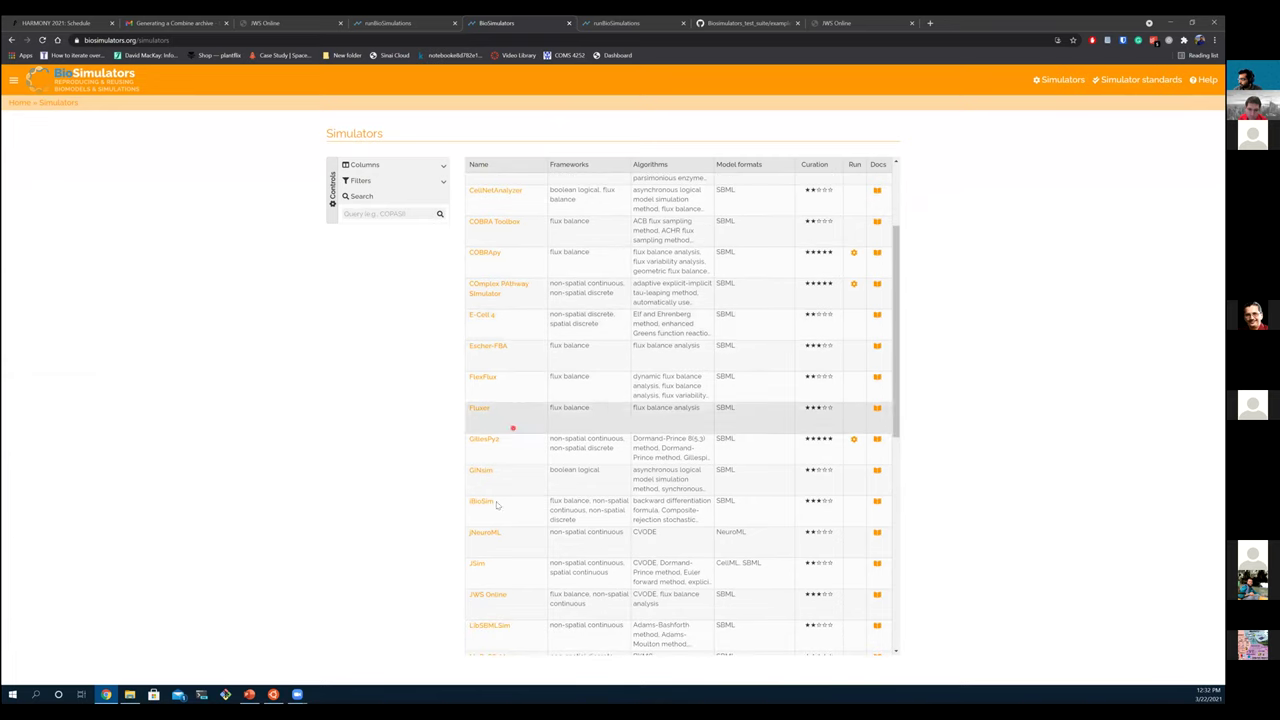
{"action": "scroll", "coordinate": [517, 448], "scroll_direction": "down", "scroll_amount": 8}
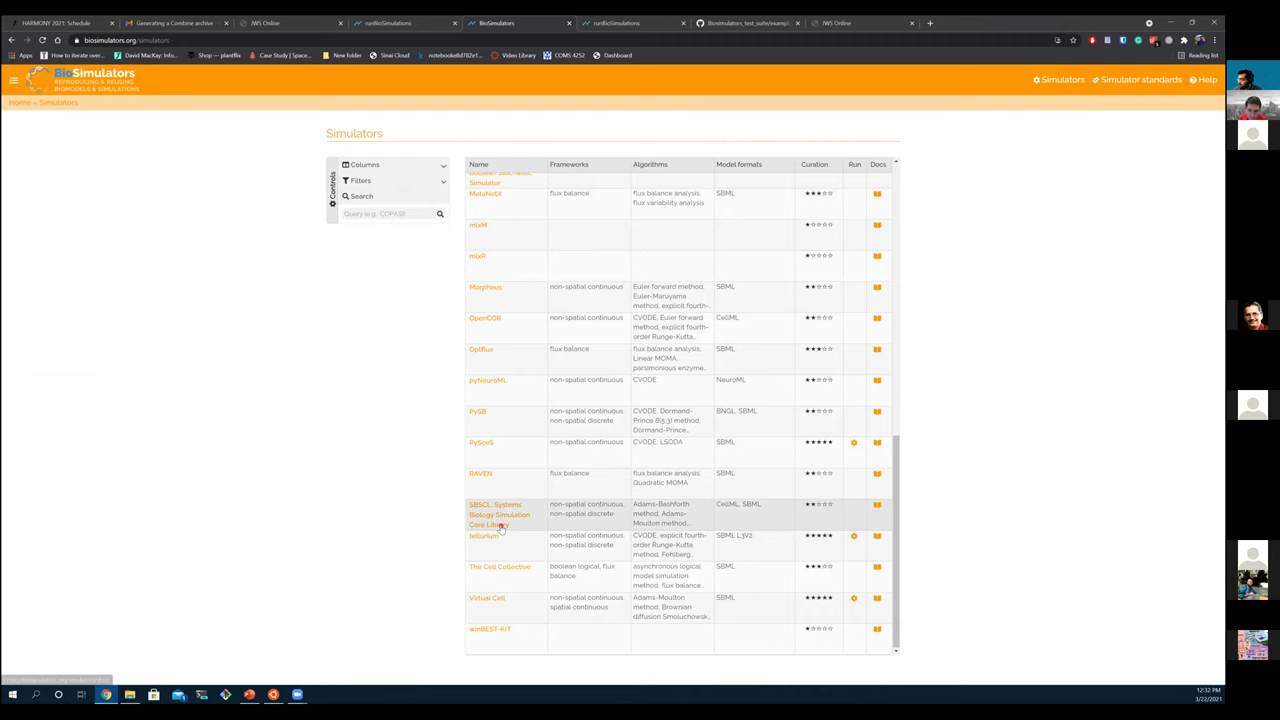
{"action": "scroll", "coordinate": [505, 530], "scroll_direction": "up", "scroll_amount": 4}
{"action": "scroll", "coordinate": [510, 535], "scroll_direction": "up", "scroll_amount": 6}
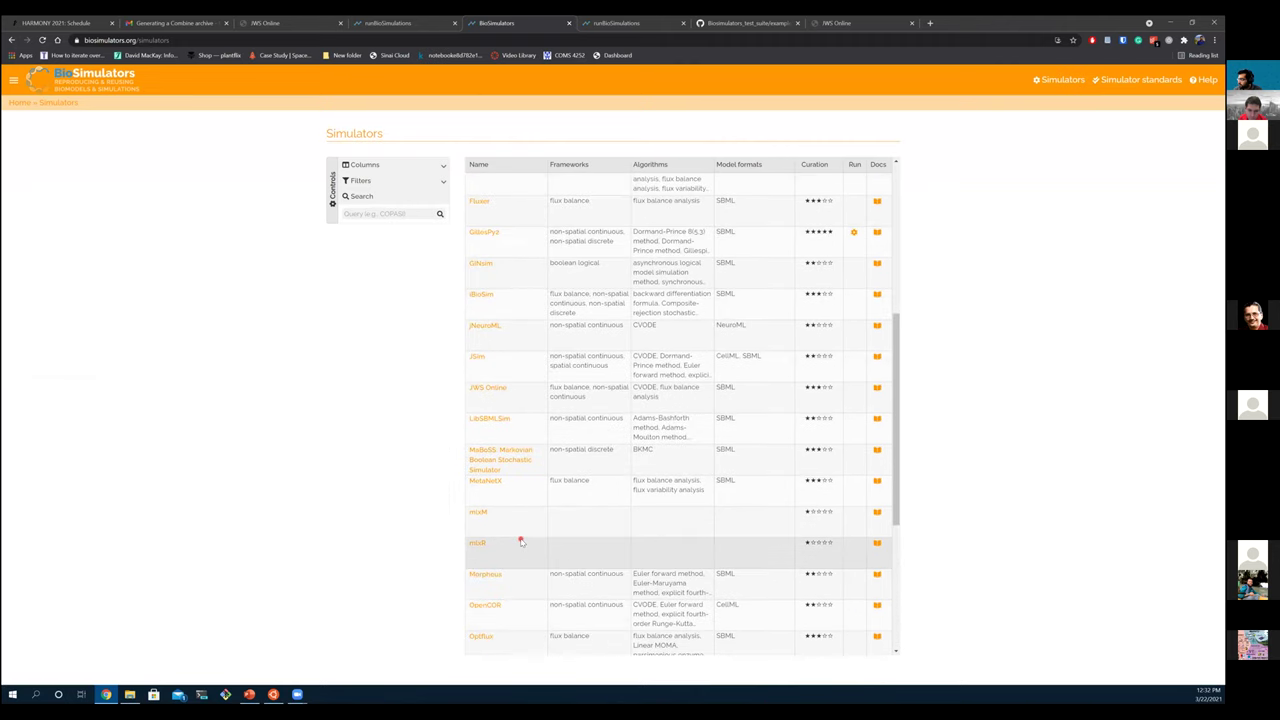
{"action": "scroll", "coordinate": [525, 543], "scroll_direction": "up", "scroll_amount": 3}
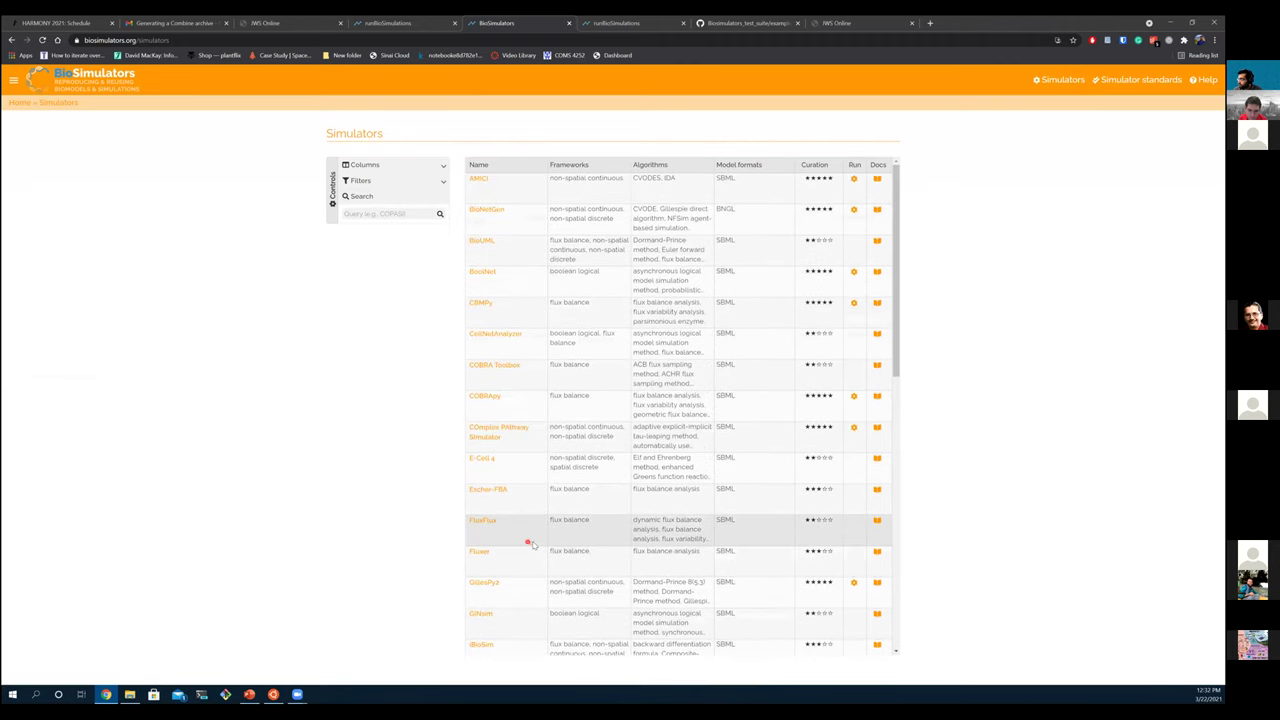
{"action": "scroll", "coordinate": [530, 545], "scroll_direction": "down", "scroll_amount": 4}
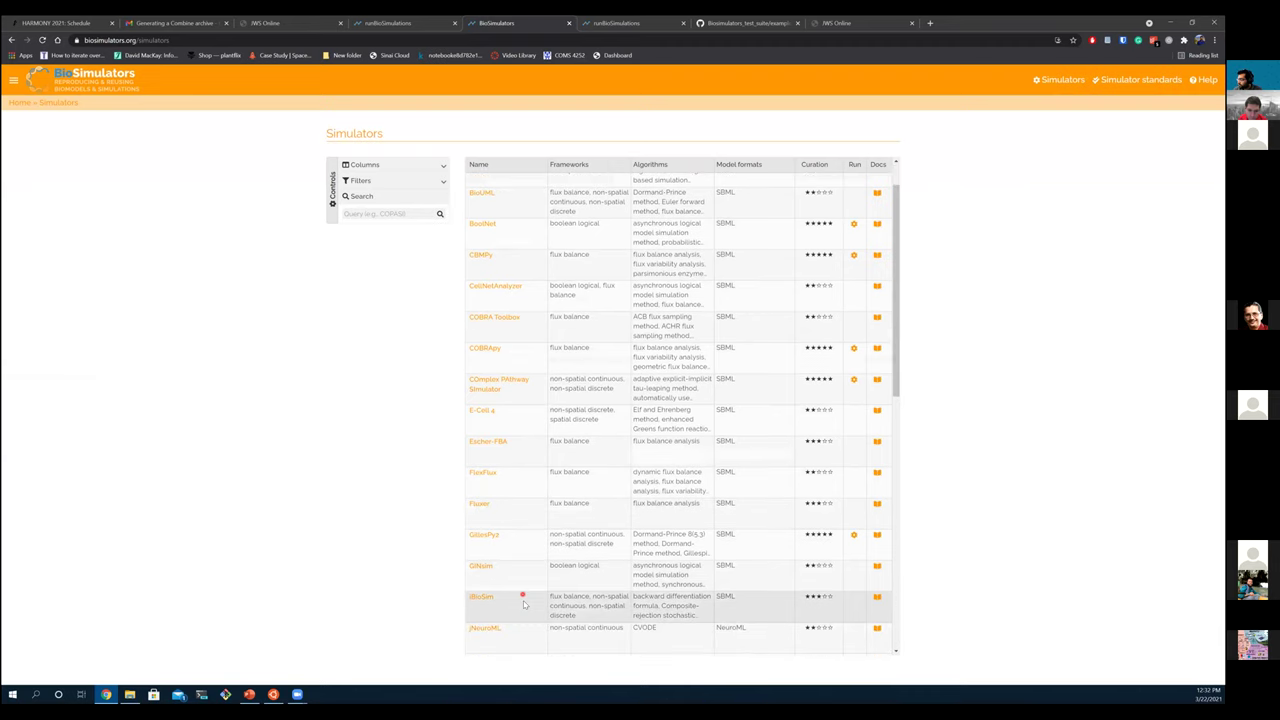
{"action": "scroll", "coordinate": [521, 540], "scroll_direction": "down", "scroll_amount": 6}
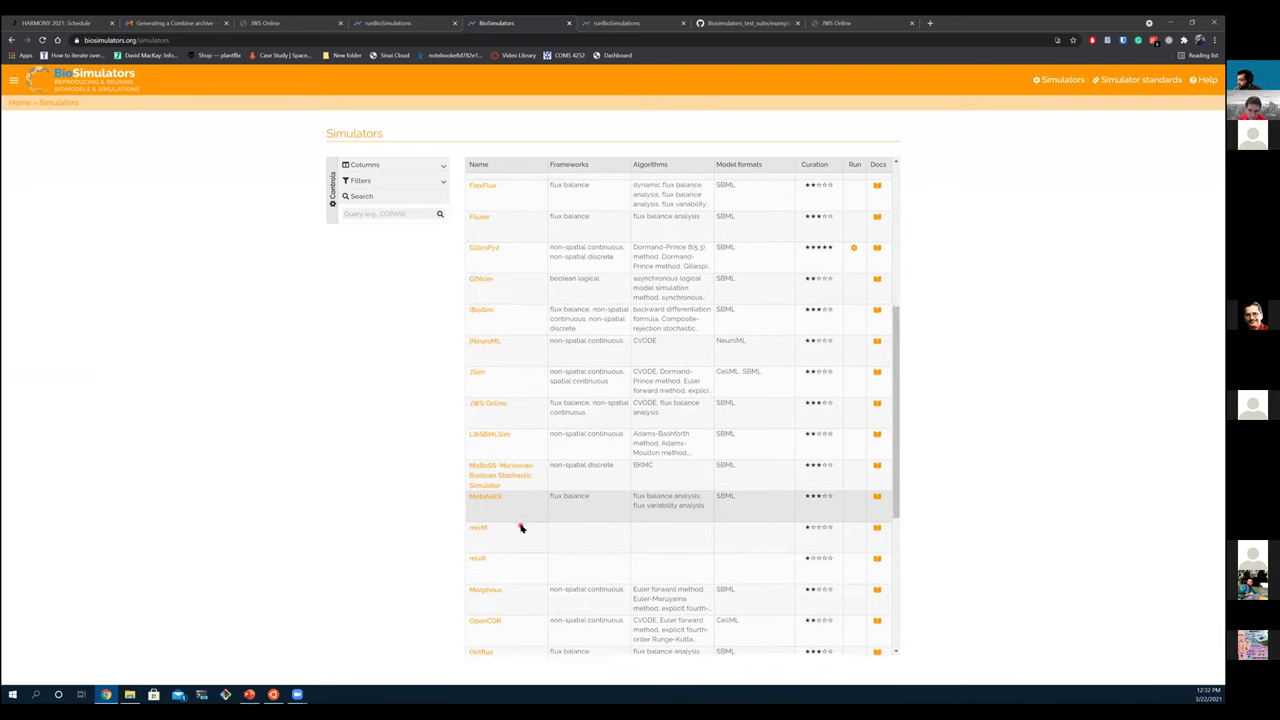
{"action": "scroll", "coordinate": [521, 528], "scroll_direction": "down", "scroll_amount": 4}
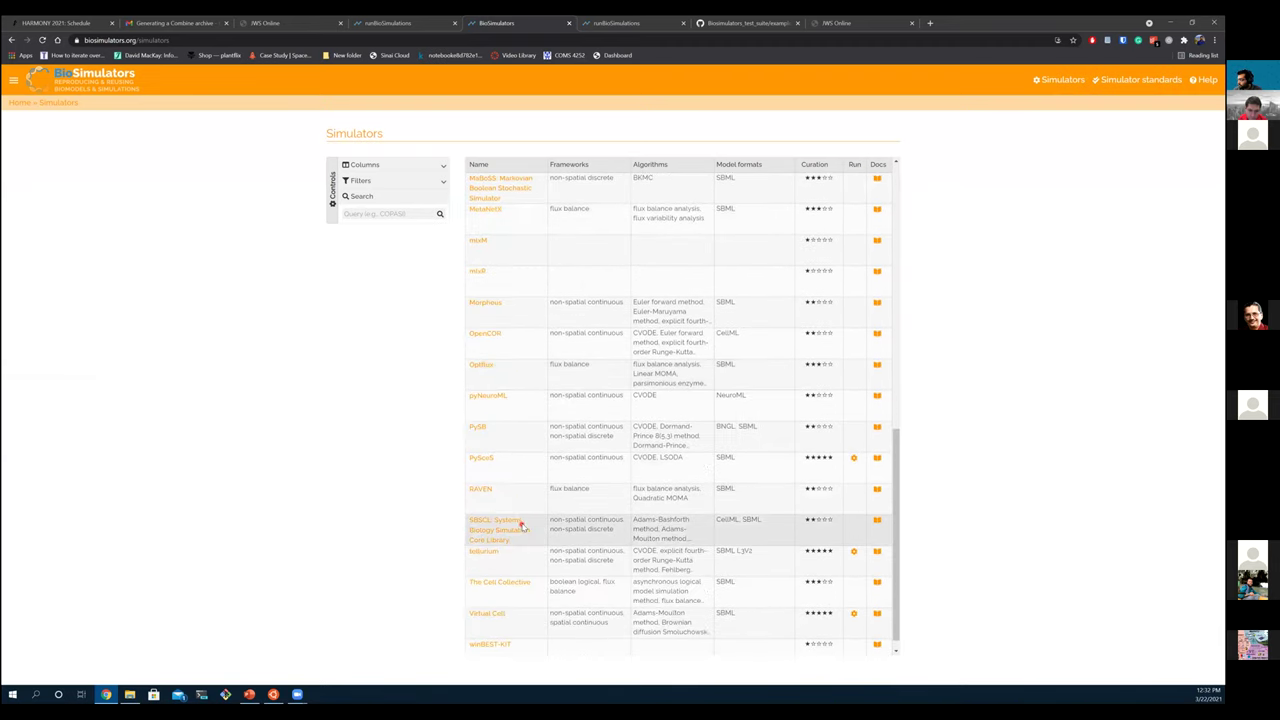
Step: Check the validation test results of Virtual Cell and return to the list of simulators
{"action": "left_click", "coordinate": [490, 601]}
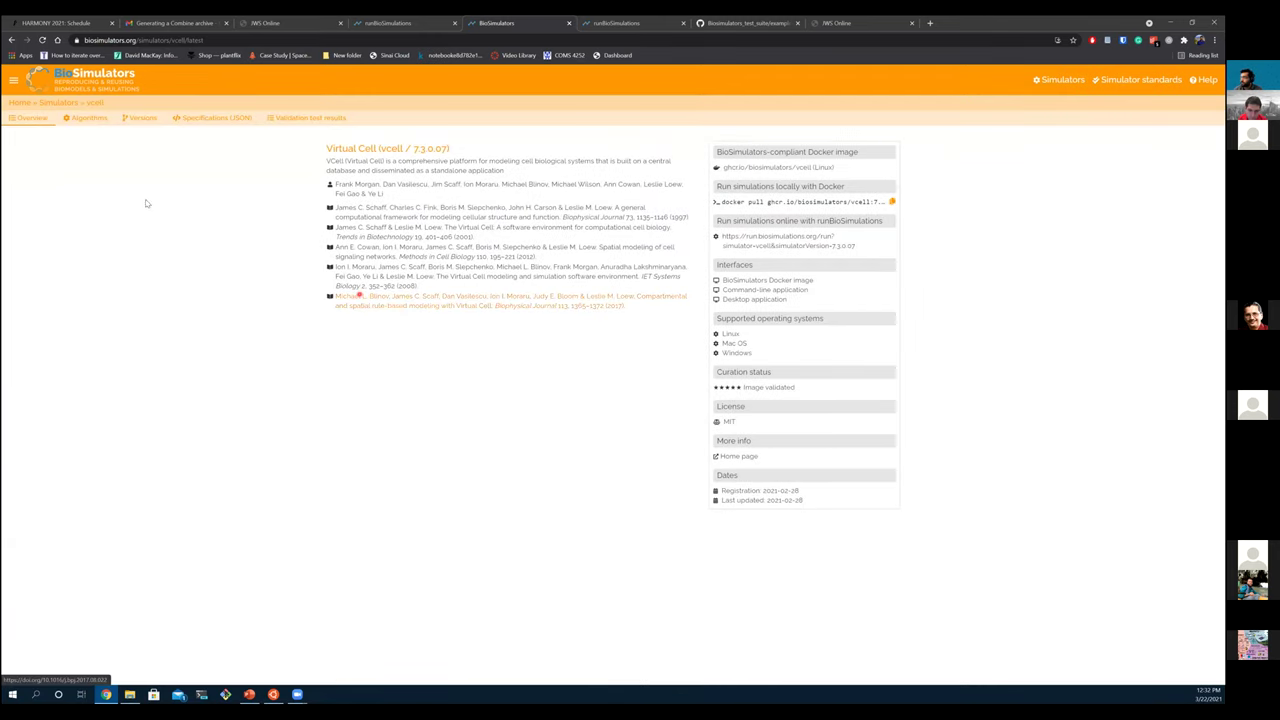
{"action": "left_click", "coordinate": [309, 118]}
{"action": "key", "text": "alt+Left"}
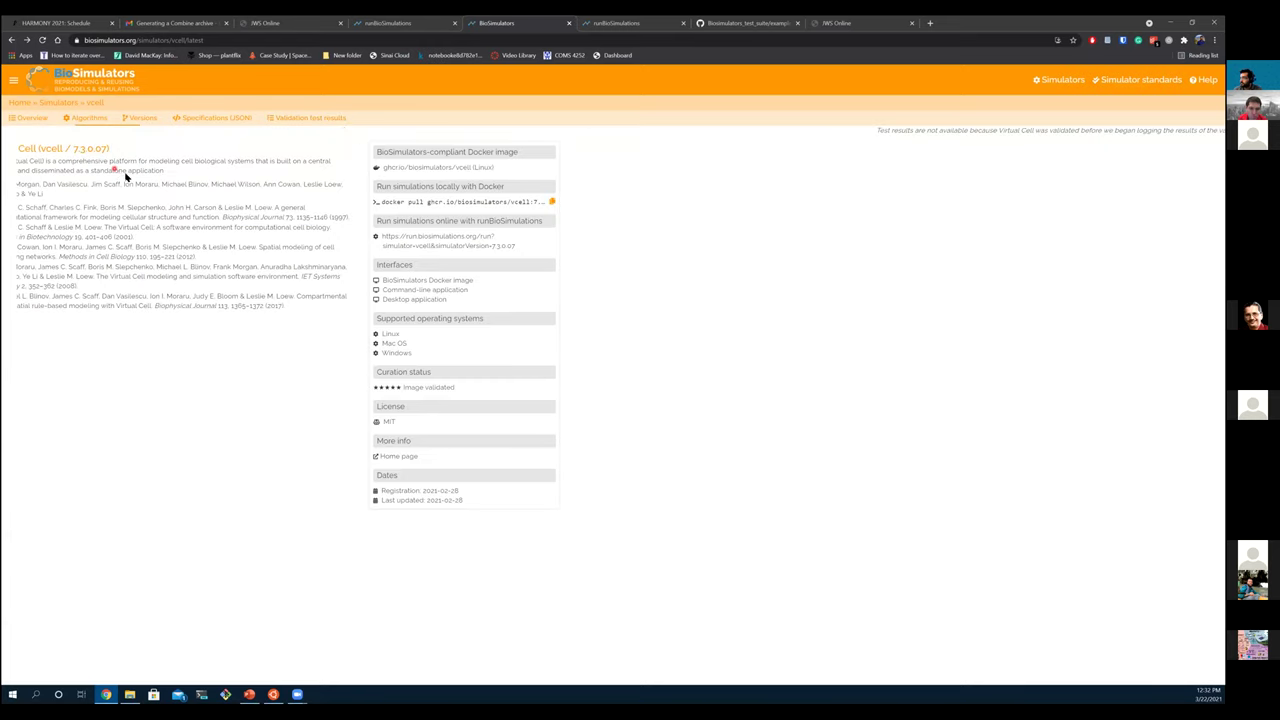
{"action": "key", "text": "alt+Left"}
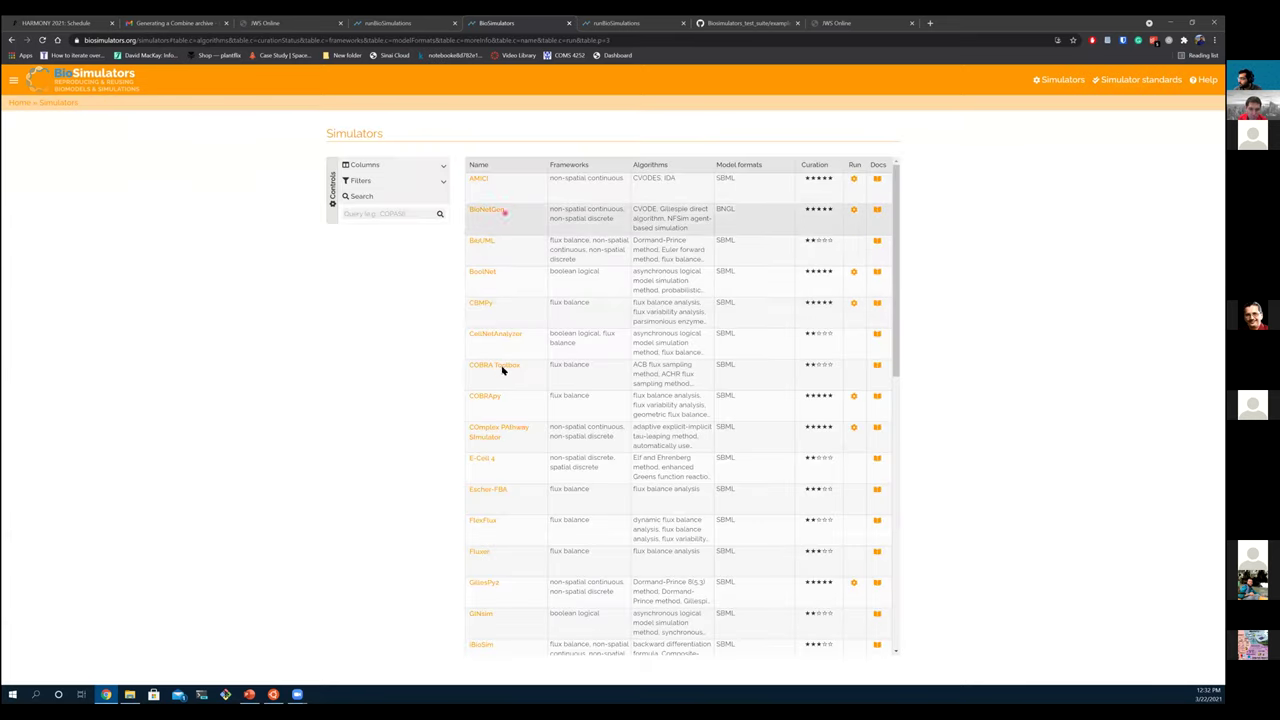
Step: Open the validation test results of GillesPy2 and look over the summary and list of tests
{"action": "scroll", "coordinate": [484, 481], "scroll_direction": "down", "scroll_amount": 3}
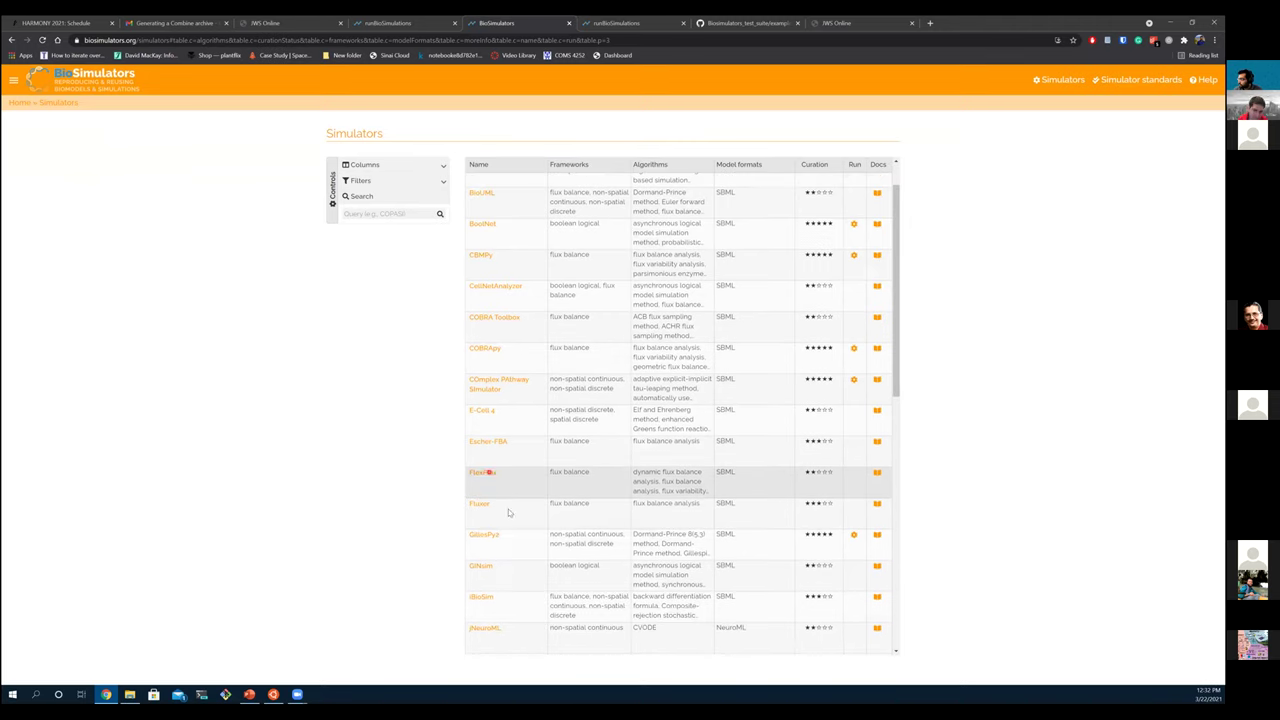
{"action": "left_click", "coordinate": [482, 488]}
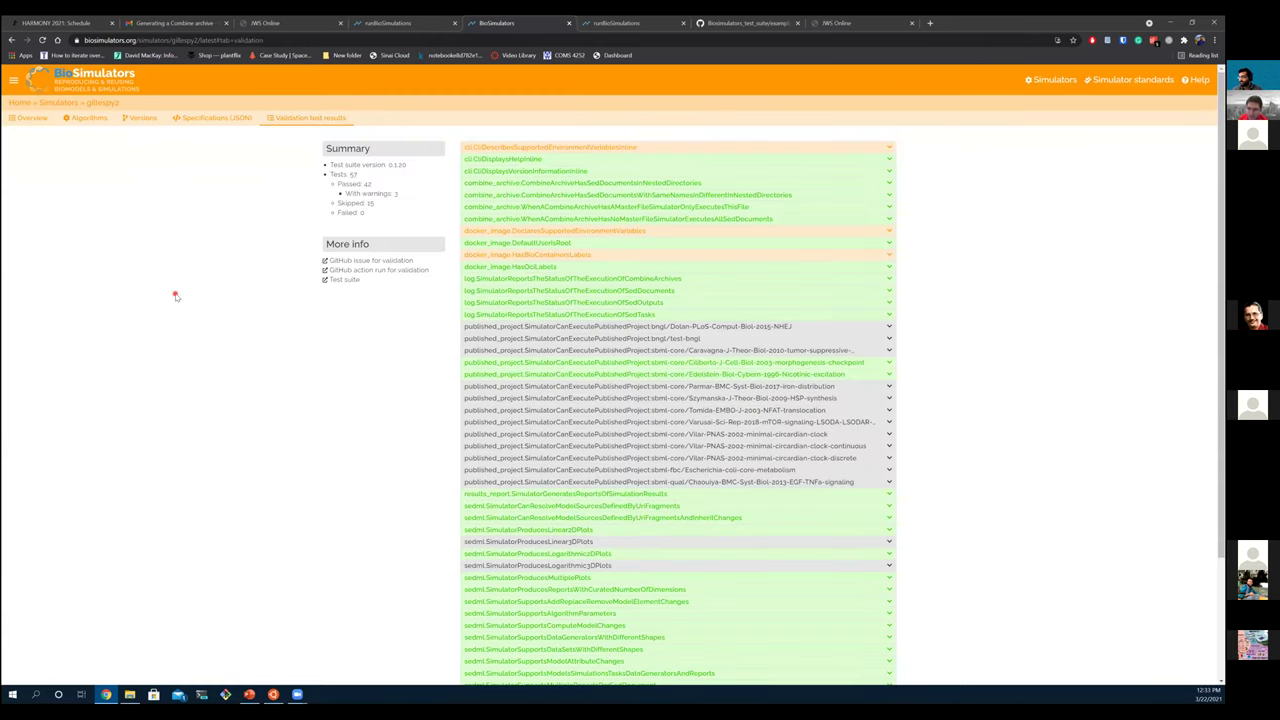
{"action": "scroll", "coordinate": [175, 296], "scroll_direction": "down", "scroll_amount": 1}
{"action": "scroll", "coordinate": [175, 296], "scroll_direction": "up", "scroll_amount": 1}
{"action": "scroll", "coordinate": [701, 151], "scroll_direction": "down", "scroll_amount": 2}
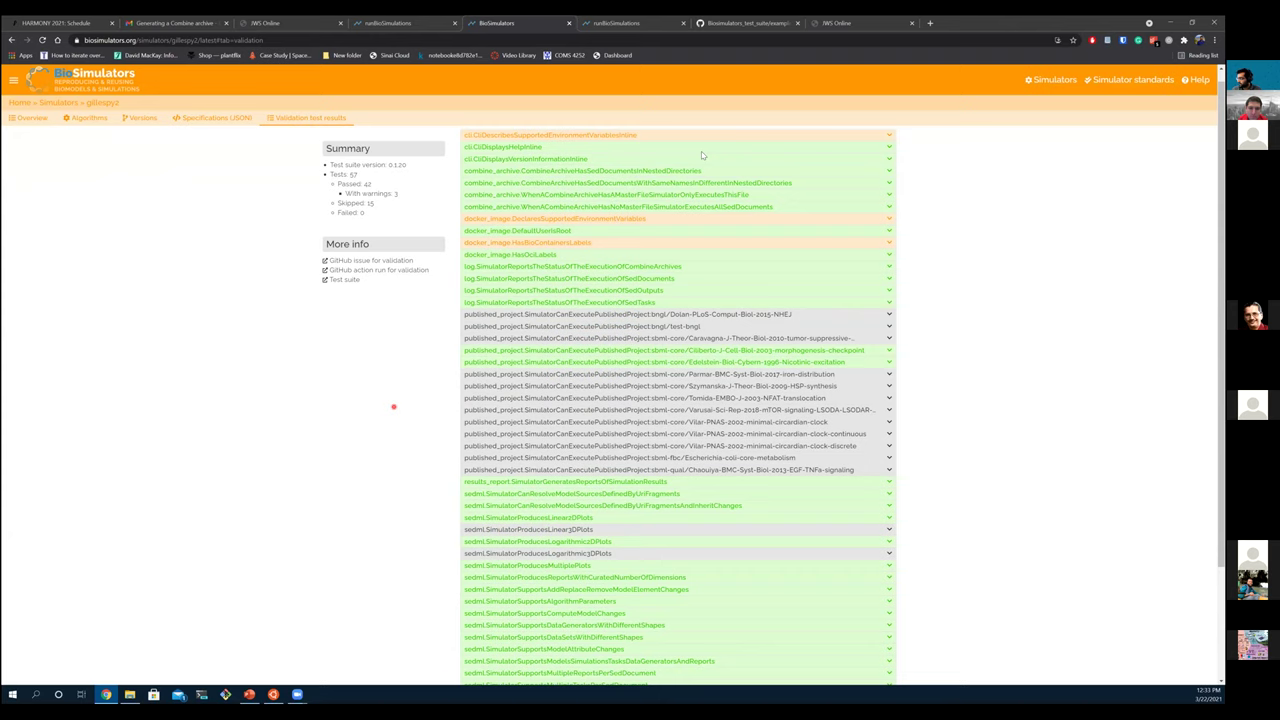
{"action": "scroll", "coordinate": [703, 155], "scroll_direction": "up", "scroll_amount": 2}
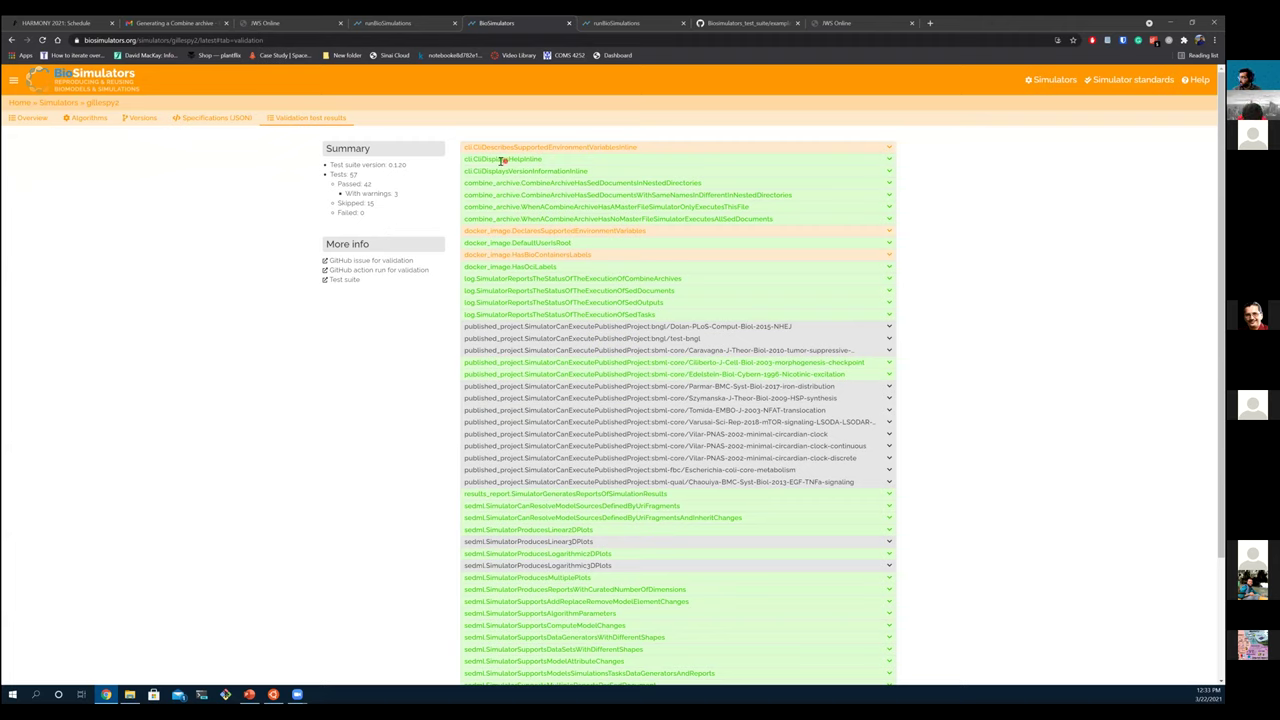
Step: Expand the inline help, version information and nested-directories SED document tests, and examine their descriptions, results and logs
{"action": "left_click", "coordinate": [888, 158]}
{"action": "left_click", "coordinate": [886, 266]}
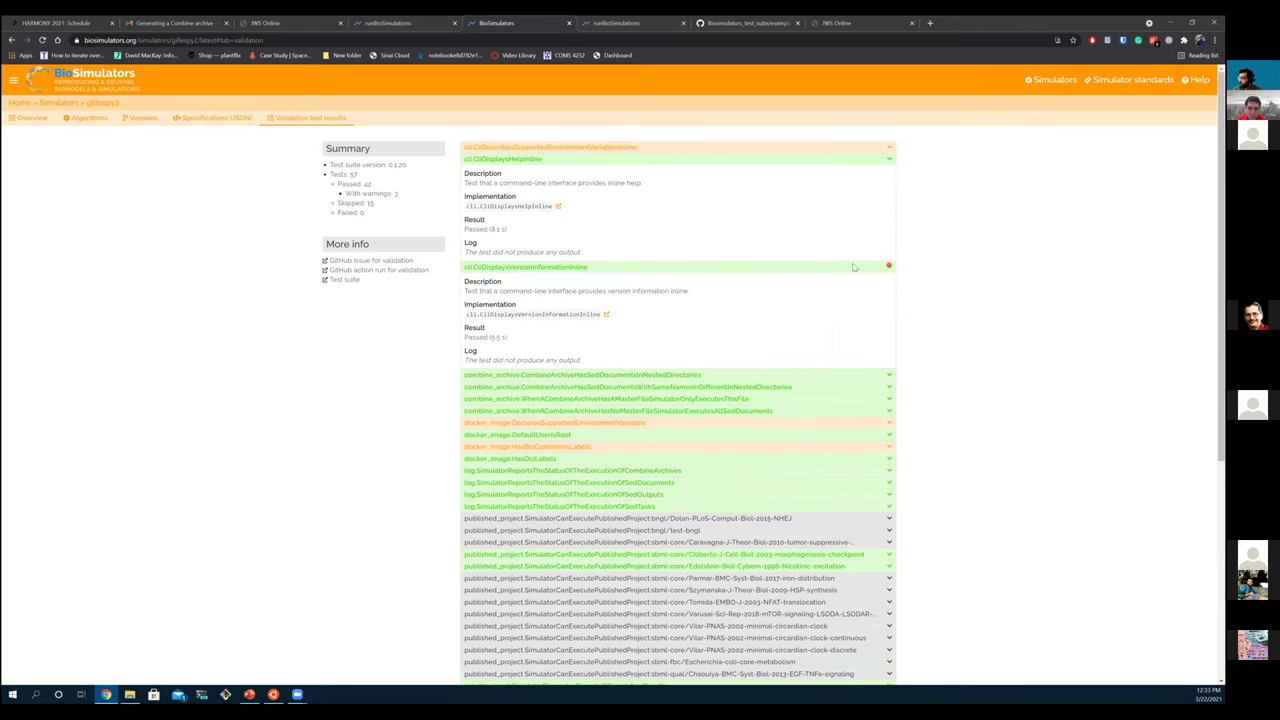
{"action": "scroll", "coordinate": [890, 275], "scroll_direction": "down", "scroll_amount": 2}
{"action": "left_click", "coordinate": [889, 279]}
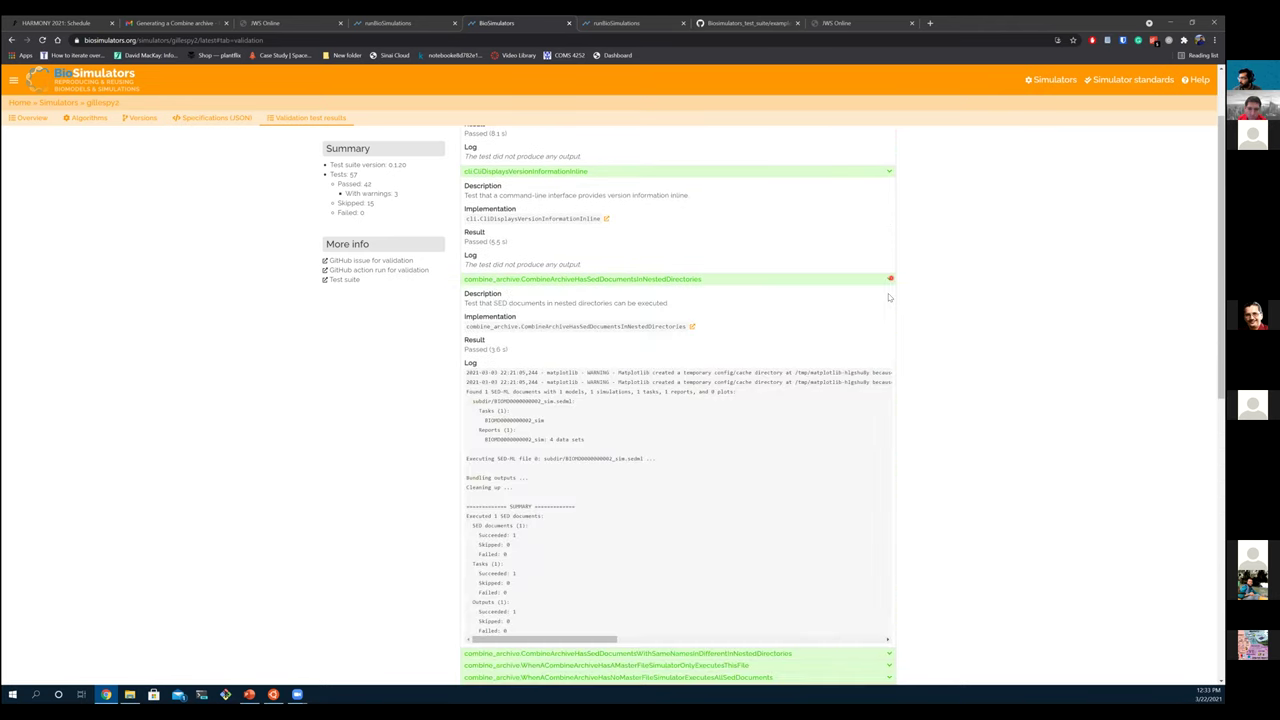
{"action": "scroll", "coordinate": [660, 340], "scroll_direction": "down", "scroll_amount": 3}
{"action": "scroll", "coordinate": [863, 303], "scroll_direction": "up", "scroll_amount": 2}
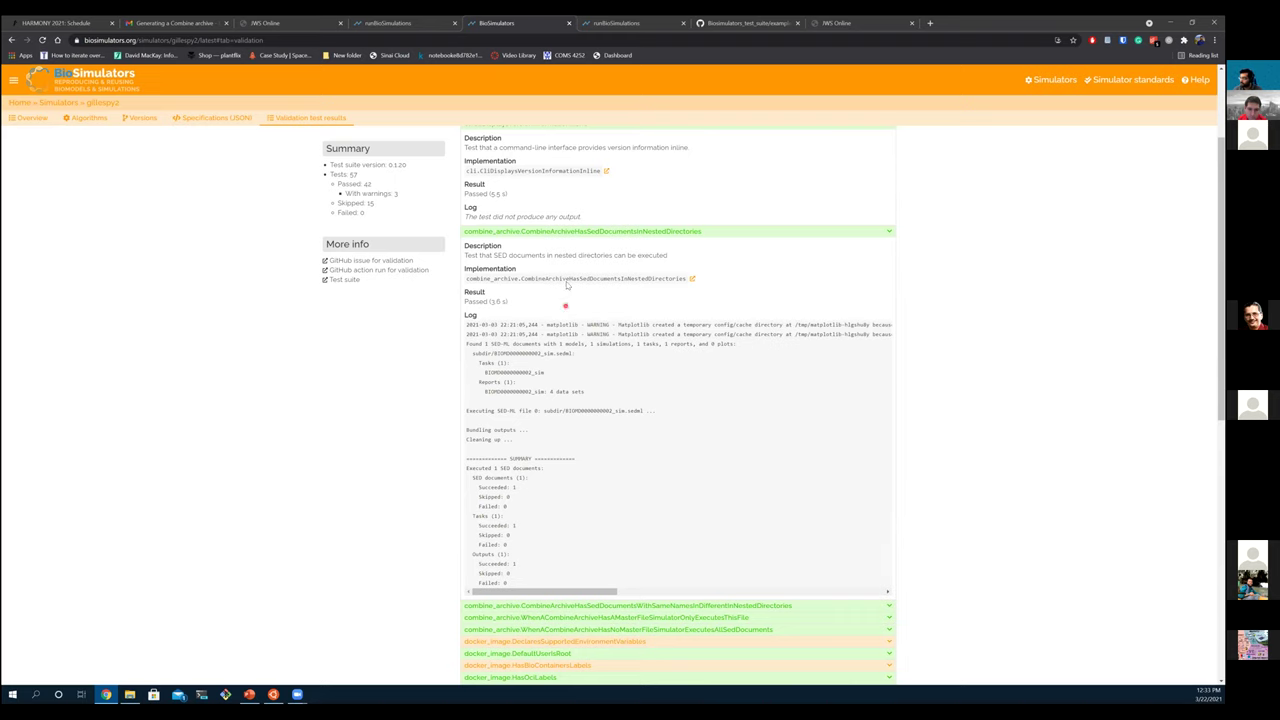
{"action": "scroll", "coordinate": [563, 306], "scroll_direction": "down", "scroll_amount": 3}
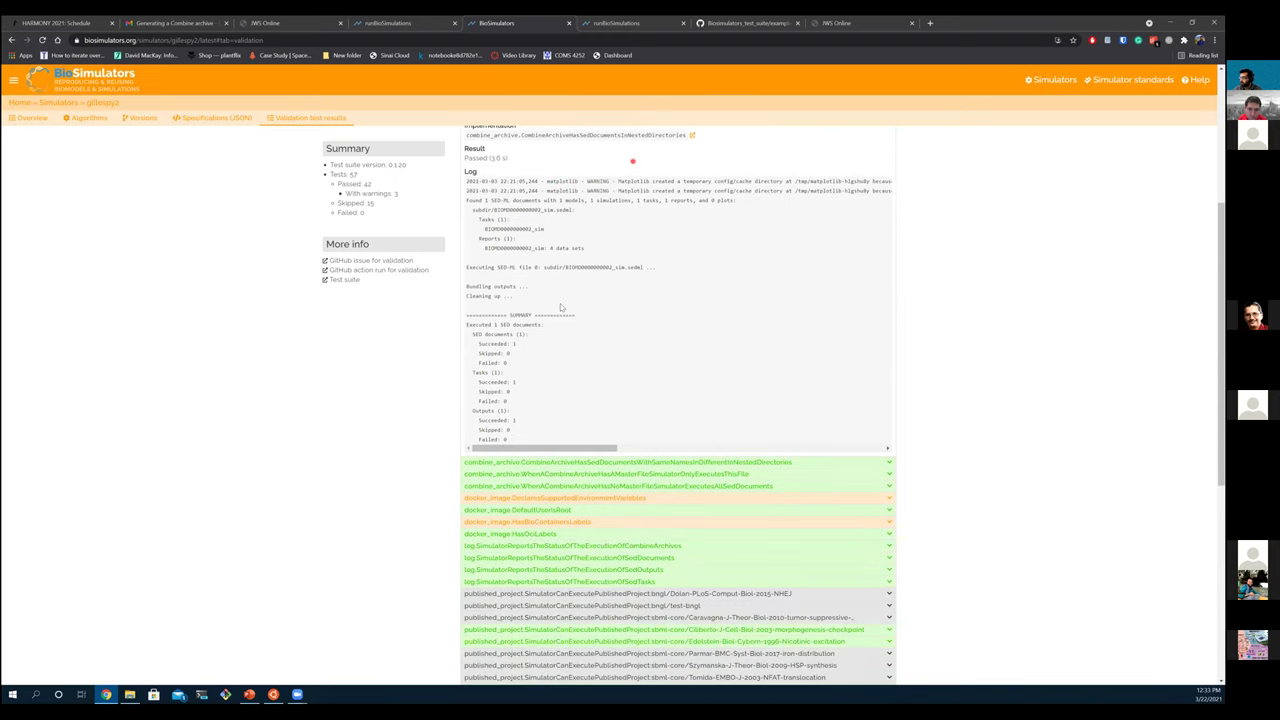
{"action": "scroll", "coordinate": [520, 420], "scroll_direction": "down", "scroll_amount": 9}
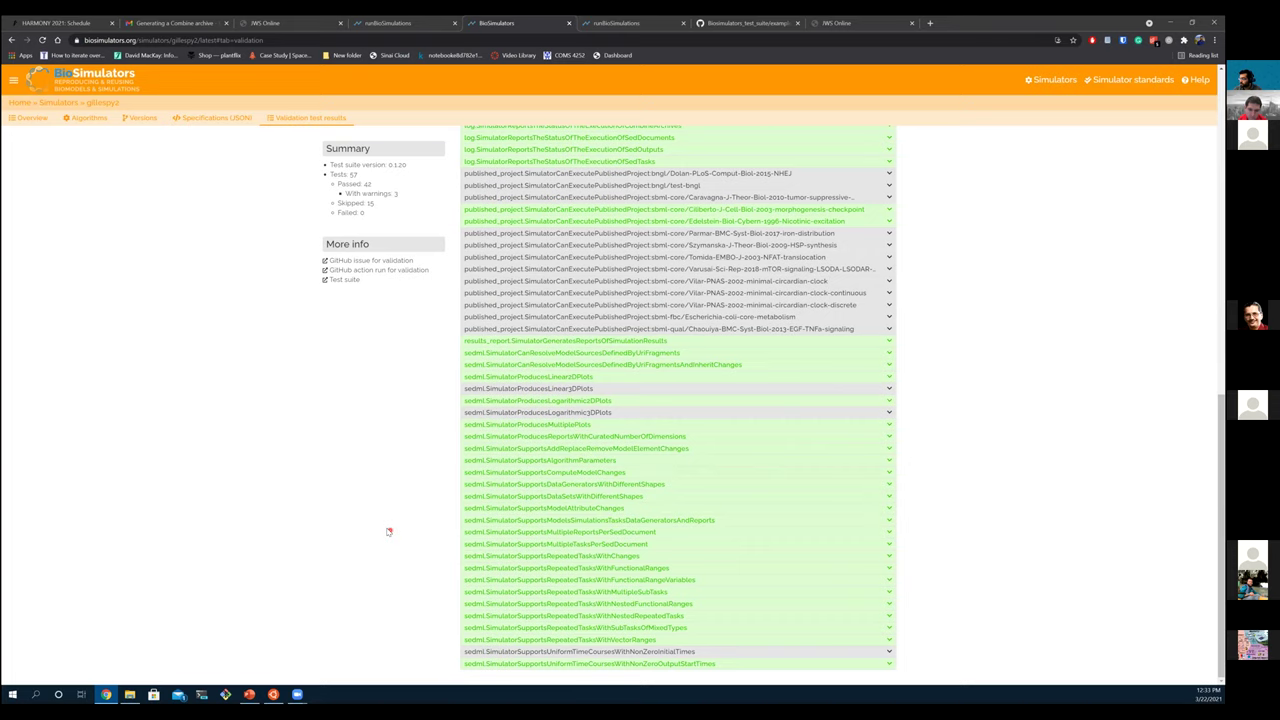
Step: Expand the SimulatorSupportsRepeatedTasksWithFunctionalRangeVariables test, examine its log and collapse it again
{"action": "left_click", "coordinate": [889, 579]}
{"action": "scroll", "coordinate": [499, 541], "scroll_direction": "down", "scroll_amount": 2}
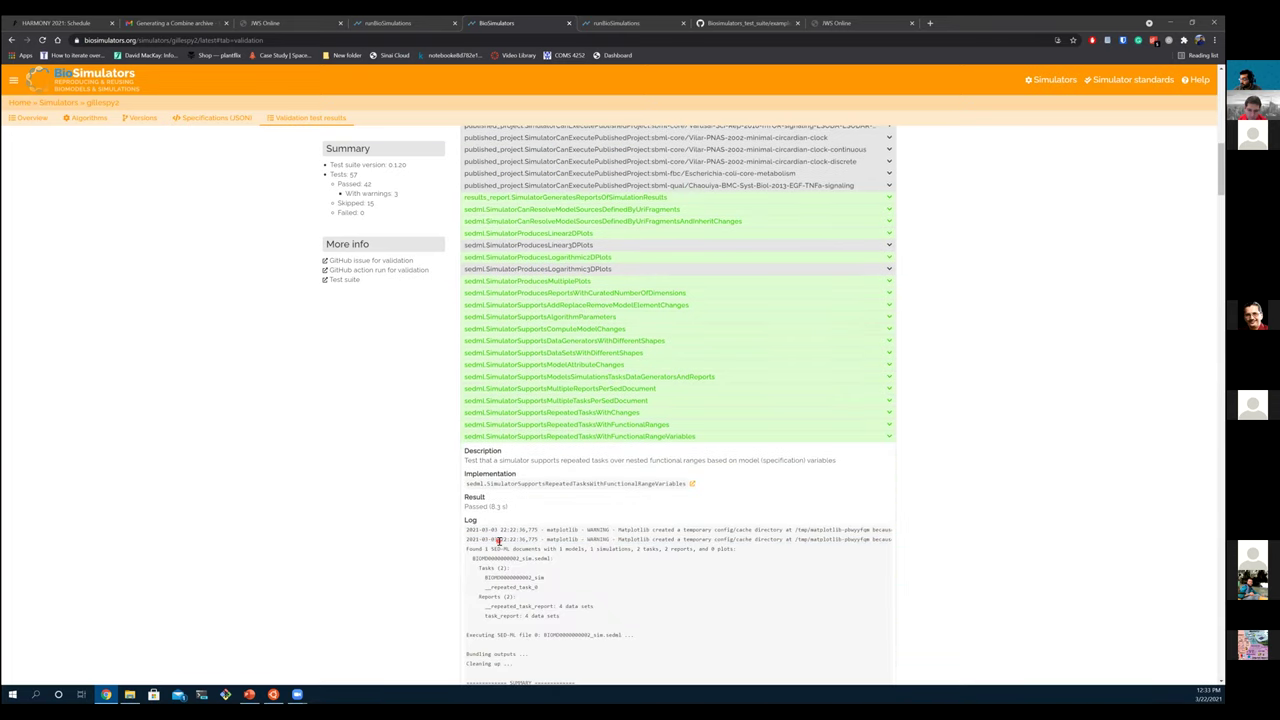
{"action": "scroll", "coordinate": [380, 509], "scroll_direction": "down", "scroll_amount": 4}
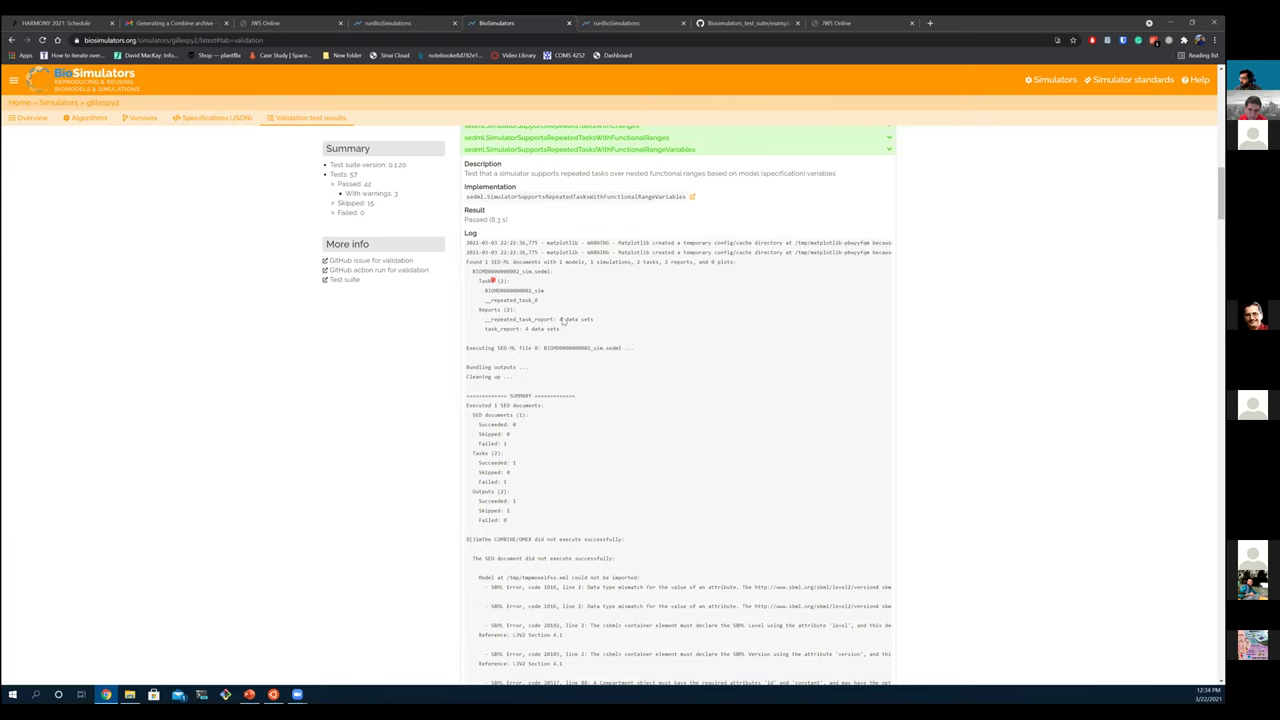
{"action": "scroll", "coordinate": [562, 320], "scroll_direction": "down", "scroll_amount": 1}
{"action": "scroll", "coordinate": [497, 322], "scroll_direction": "down", "scroll_amount": 1}
{"action": "scroll", "coordinate": [489, 370], "scroll_direction": "down", "scroll_amount": 5}
{"action": "scroll", "coordinate": [440, 470], "scroll_direction": "up", "scroll_amount": 3}
{"action": "scroll", "coordinate": [723, 463], "scroll_direction": "up", "scroll_amount": 6}
{"action": "left_click", "coordinate": [889, 436]}
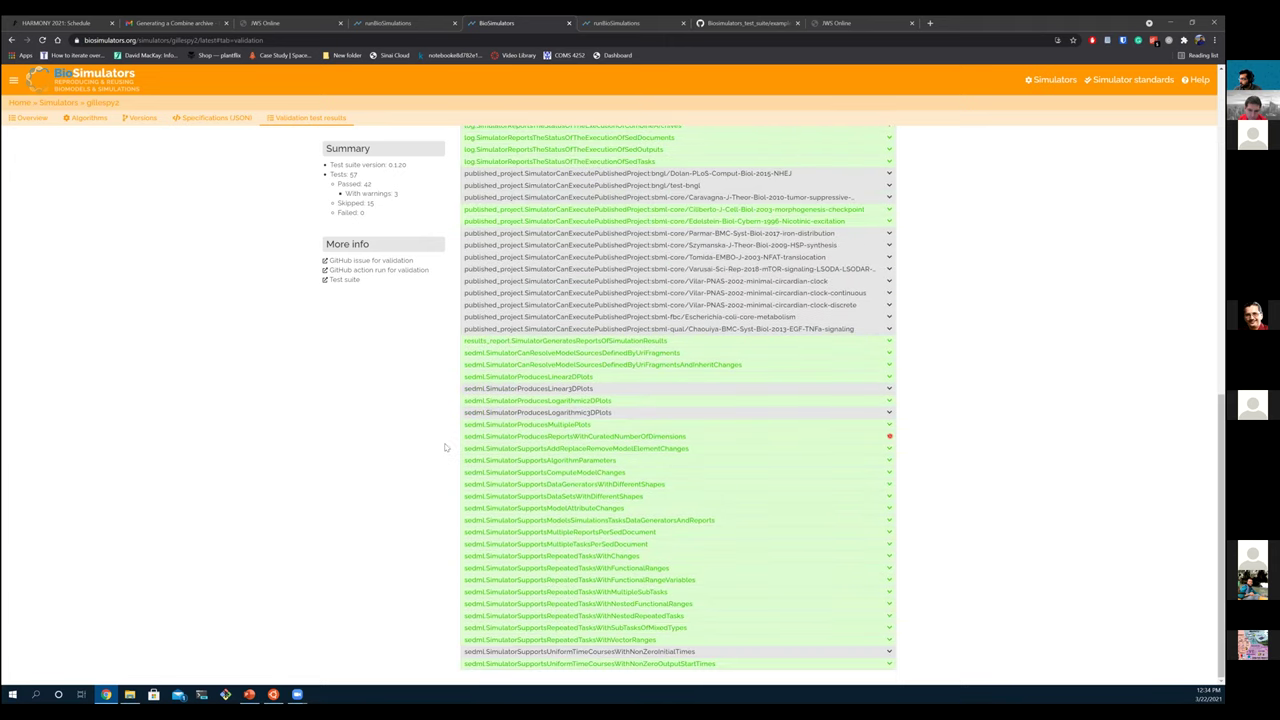
Step: Open the GitHub issue for GillesPy2's validation and highlight the issue title
{"action": "scroll", "coordinate": [415, 326], "scroll_direction": "up", "scroll_amount": 2}
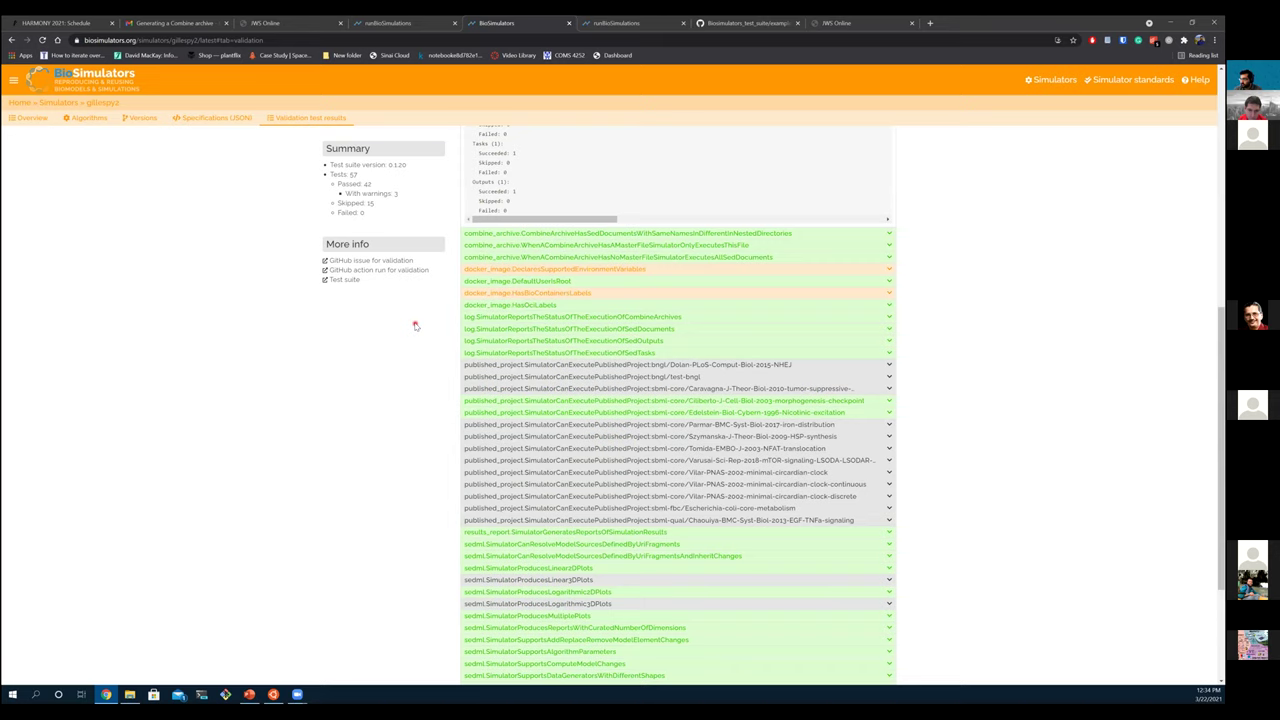
{"action": "scroll", "coordinate": [407, 441], "scroll_direction": "up", "scroll_amount": 4}
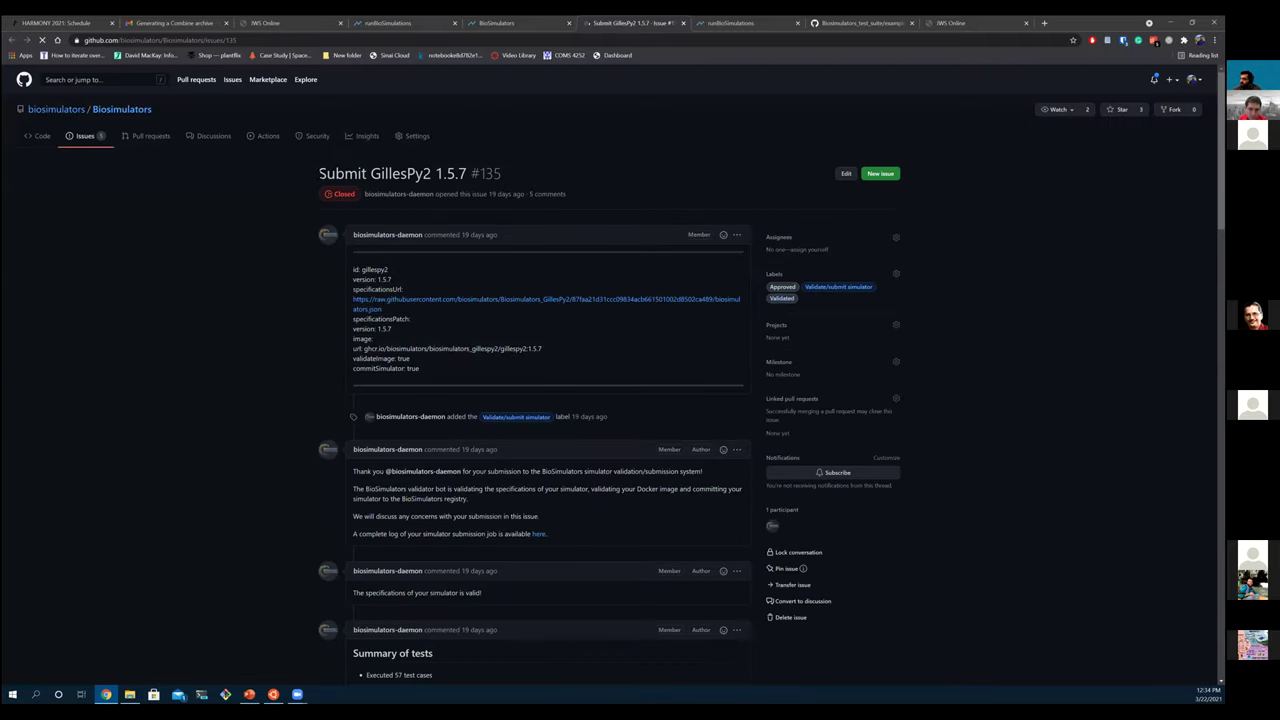
{"action": "mouse_move", "coordinate": [316, 173]}
{"action": "left_mouse_down"}
{"action": "mouse_move", "coordinate": [467, 178]}
{"action": "mouse_move", "coordinate": [328, 175]}
{"action": "left_mouse_up"}
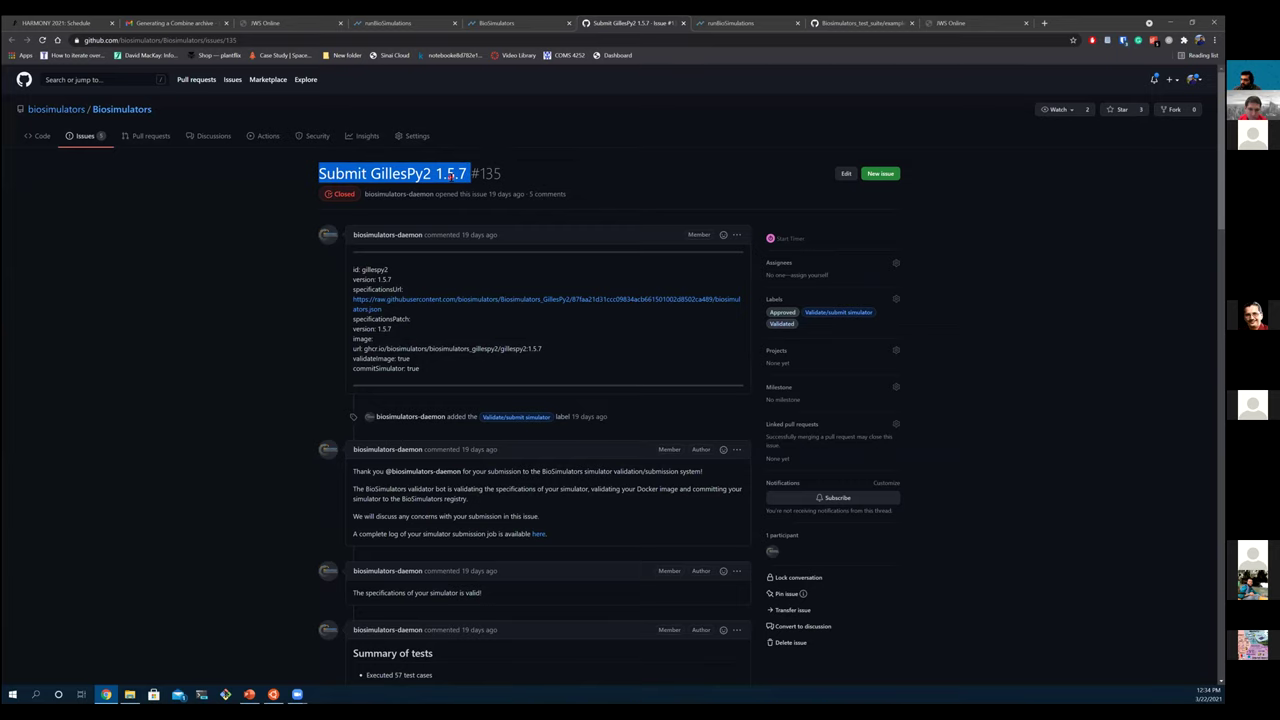
{"action": "left_click", "coordinate": [266, 320]}
Step: Read the submission details and validator bot replies in the issue, highlighting the comment on the simulator's specifications
{"action": "scroll", "coordinate": [266, 320], "scroll_direction": "down", "scroll_amount": 1}
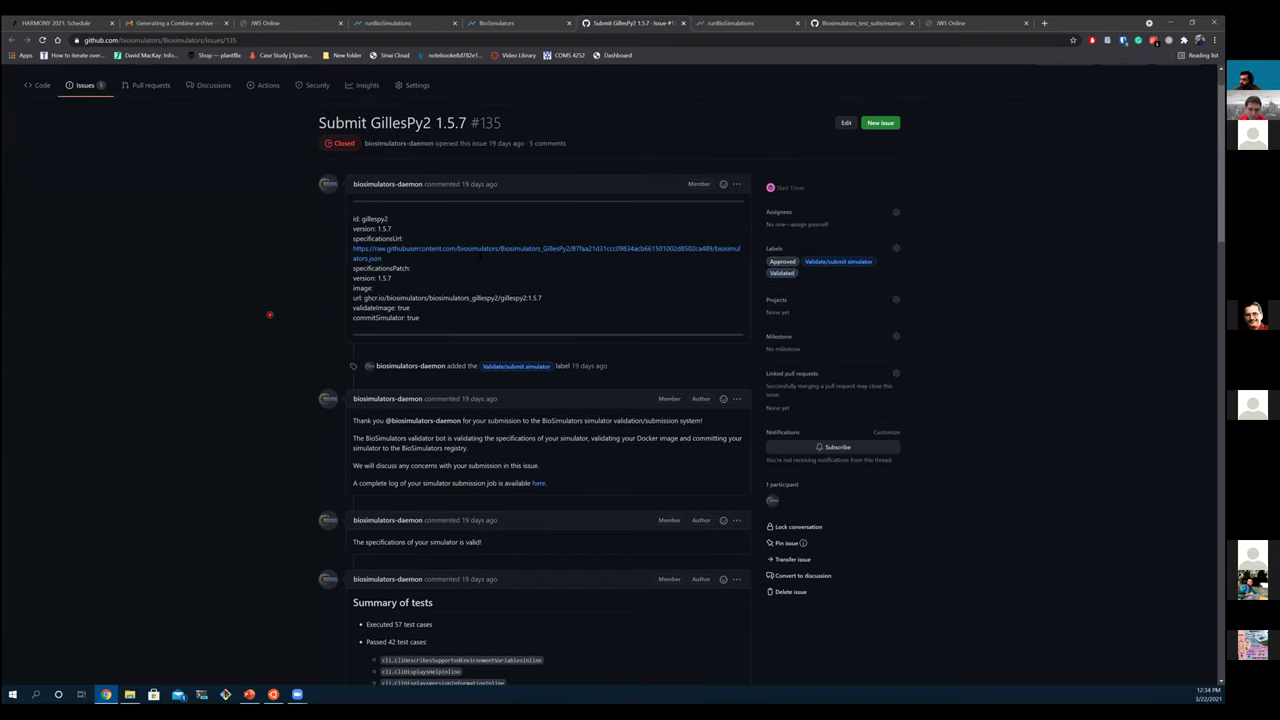
{"action": "scroll", "coordinate": [478, 245], "scroll_direction": "down", "scroll_amount": 1}
{"action": "scroll", "coordinate": [355, 321], "scroll_direction": "down", "scroll_amount": 1}
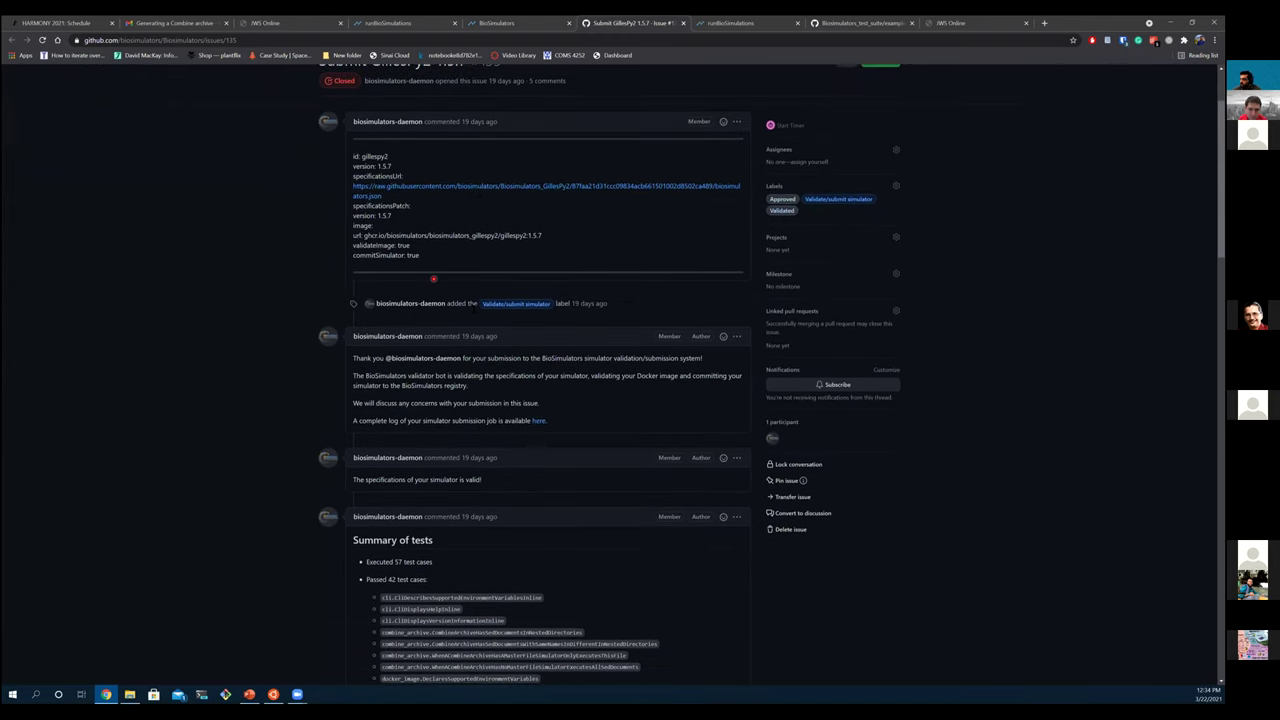
{"action": "scroll", "coordinate": [433, 279], "scroll_direction": "down", "scroll_amount": 3}
{"action": "left_click_drag", "start_coordinate": [484, 306], "coordinate": [351, 311]}
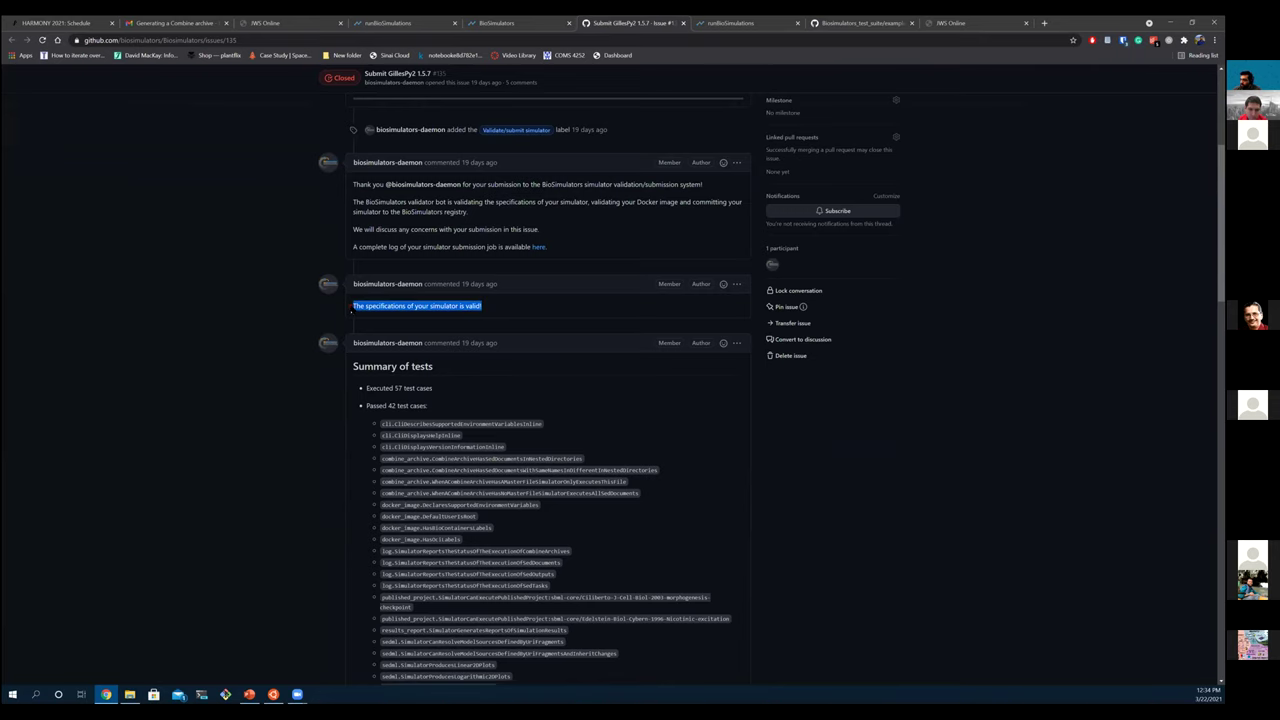
{"action": "left_click", "coordinate": [350, 310]}
Step: Review the issue's summary of tests, covering the passed, failed and skipped cases and the warnings for the command line and Docker image
{"action": "scroll", "coordinate": [365, 298], "scroll_direction": "down", "scroll_amount": 3}
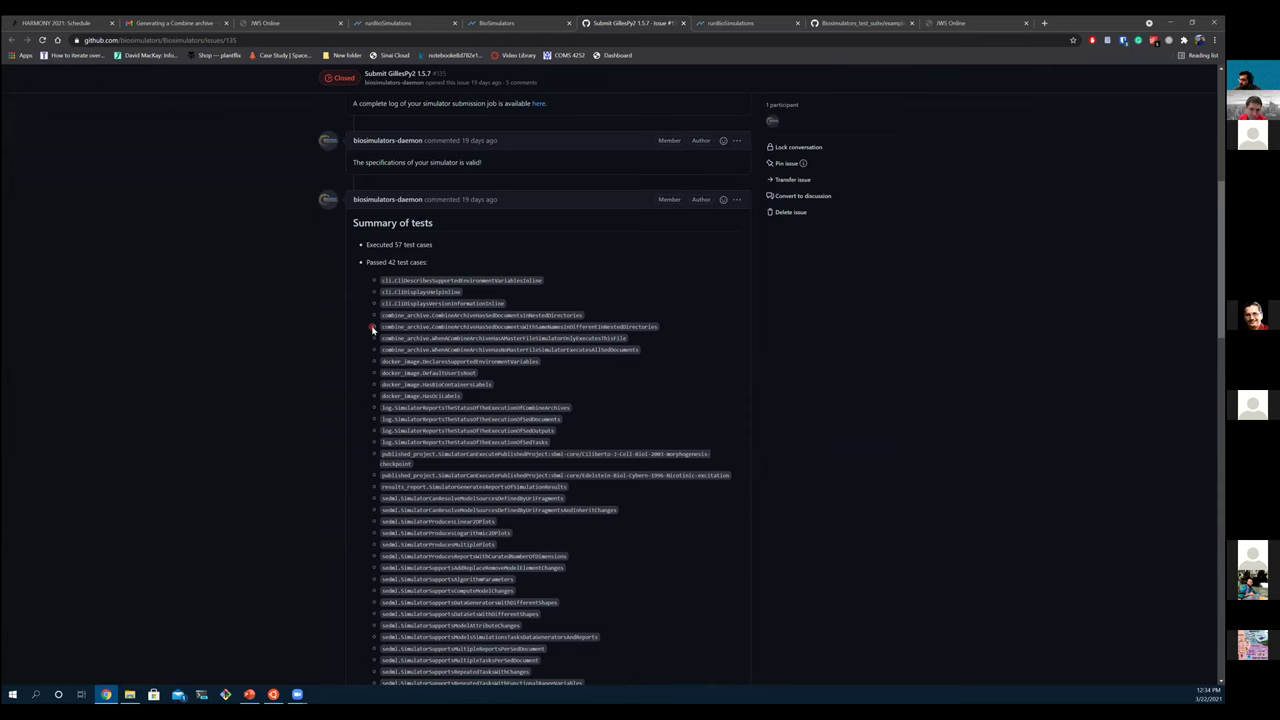
{"action": "scroll", "coordinate": [372, 328], "scroll_direction": "down", "scroll_amount": 3}
{"action": "scroll", "coordinate": [372, 326], "scroll_direction": "down", "scroll_amount": 3}
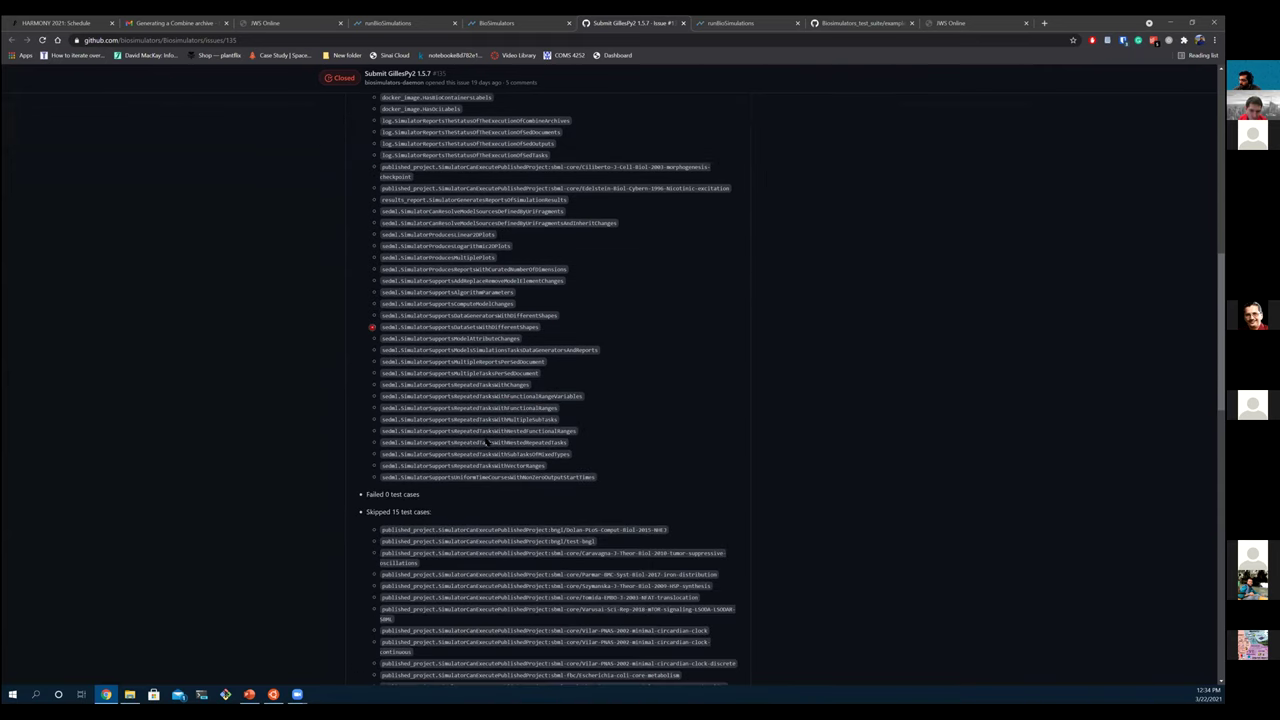
{"action": "scroll", "coordinate": [487, 445], "scroll_direction": "down", "scroll_amount": 6}
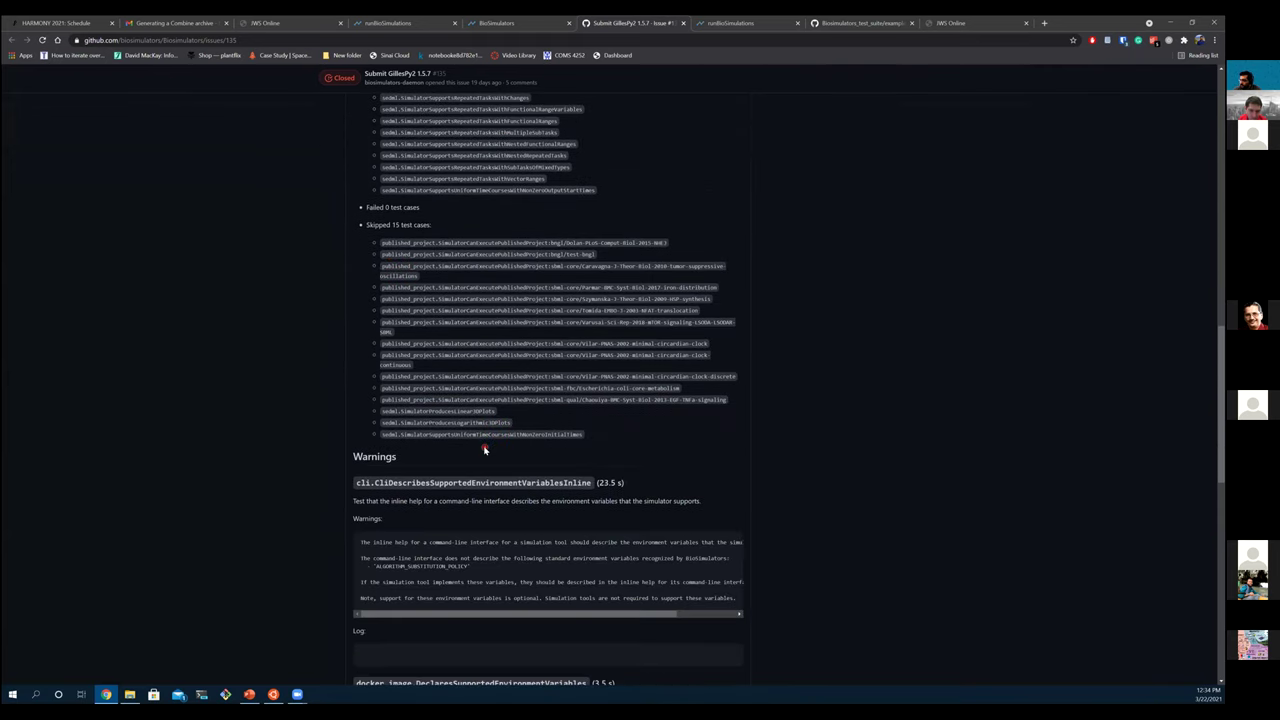
{"action": "scroll", "coordinate": [484, 450], "scroll_direction": "down", "scroll_amount": 4}
{"action": "scroll", "coordinate": [484, 450], "scroll_direction": "down", "scroll_amount": 6}
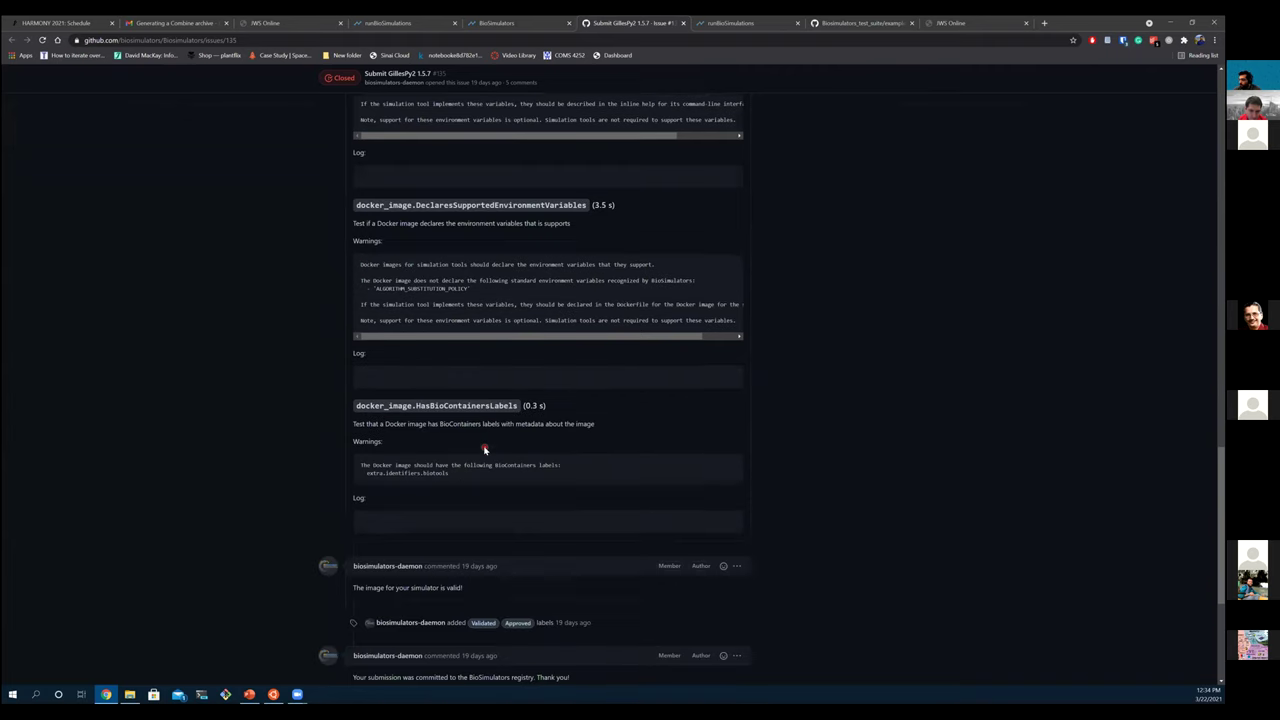
Step: Open the complete log of the GillesPy2 submission job from the validator bot's reply and view the validation job's run
{"action": "scroll", "coordinate": [536, 391], "scroll_direction": "up", "scroll_amount": 8}
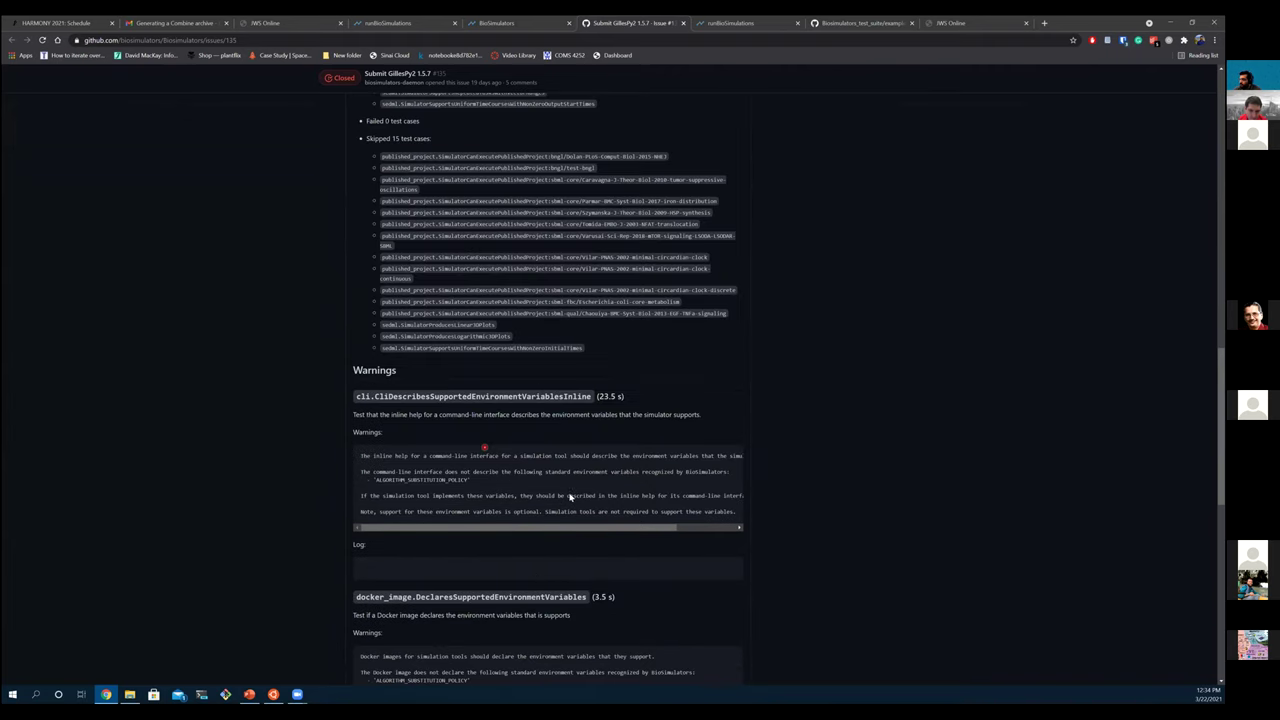
{"action": "scroll", "coordinate": [533, 502], "scroll_direction": "up", "scroll_amount": 17}
{"action": "left_click", "coordinate": [538, 390]}
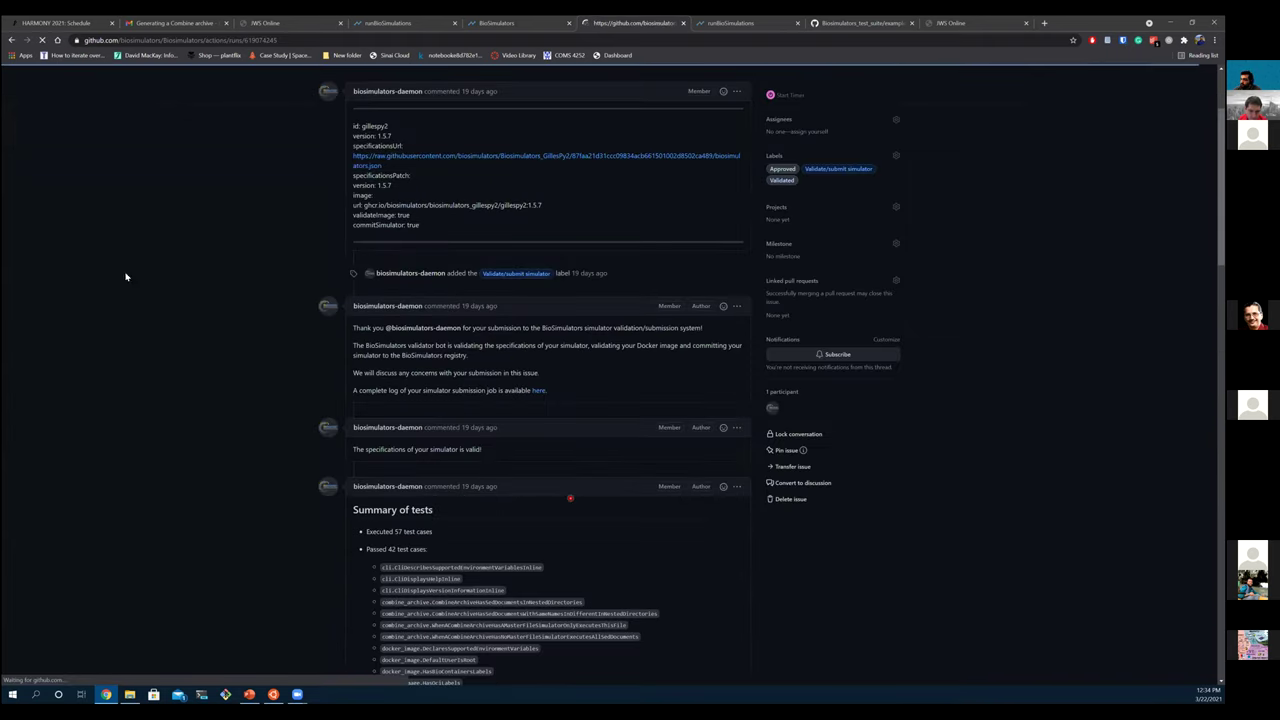
{"action": "left_click", "coordinate": [205, 305]}
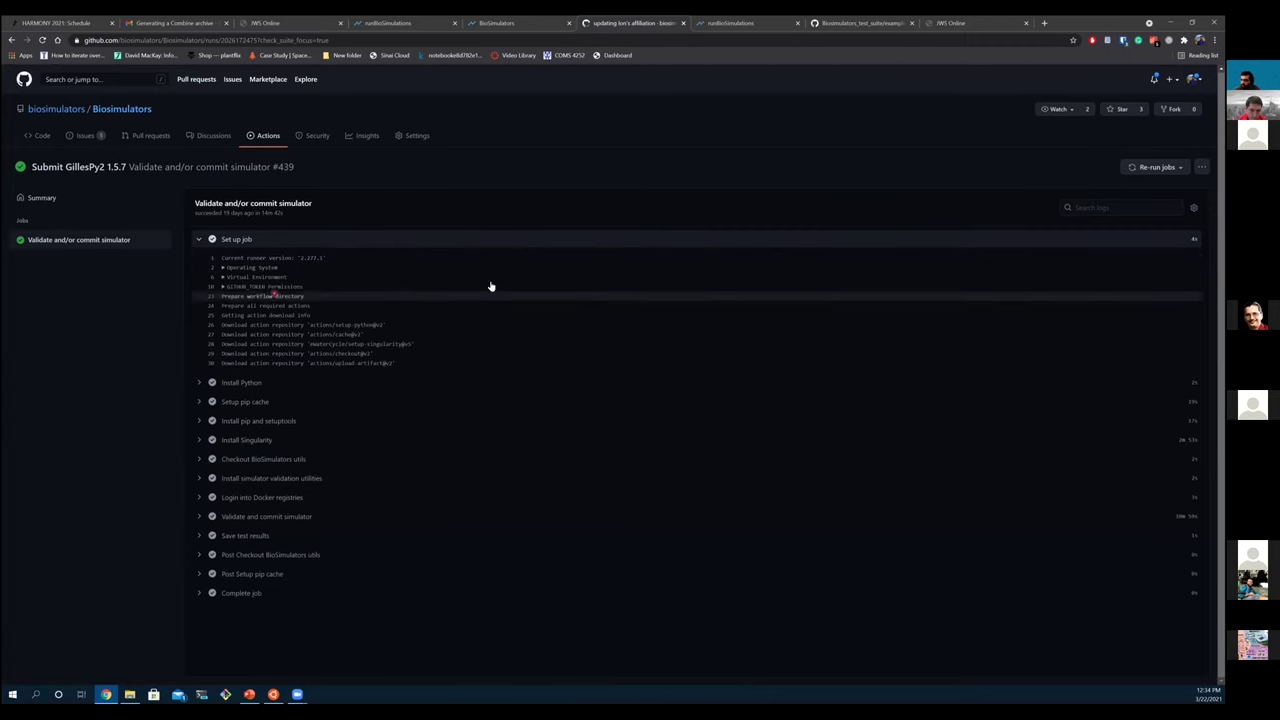
Step: Expand the Install Python and Install Singularity logs, skim the Singularity output and collapse it again
{"action": "left_click", "coordinate": [242, 383]}
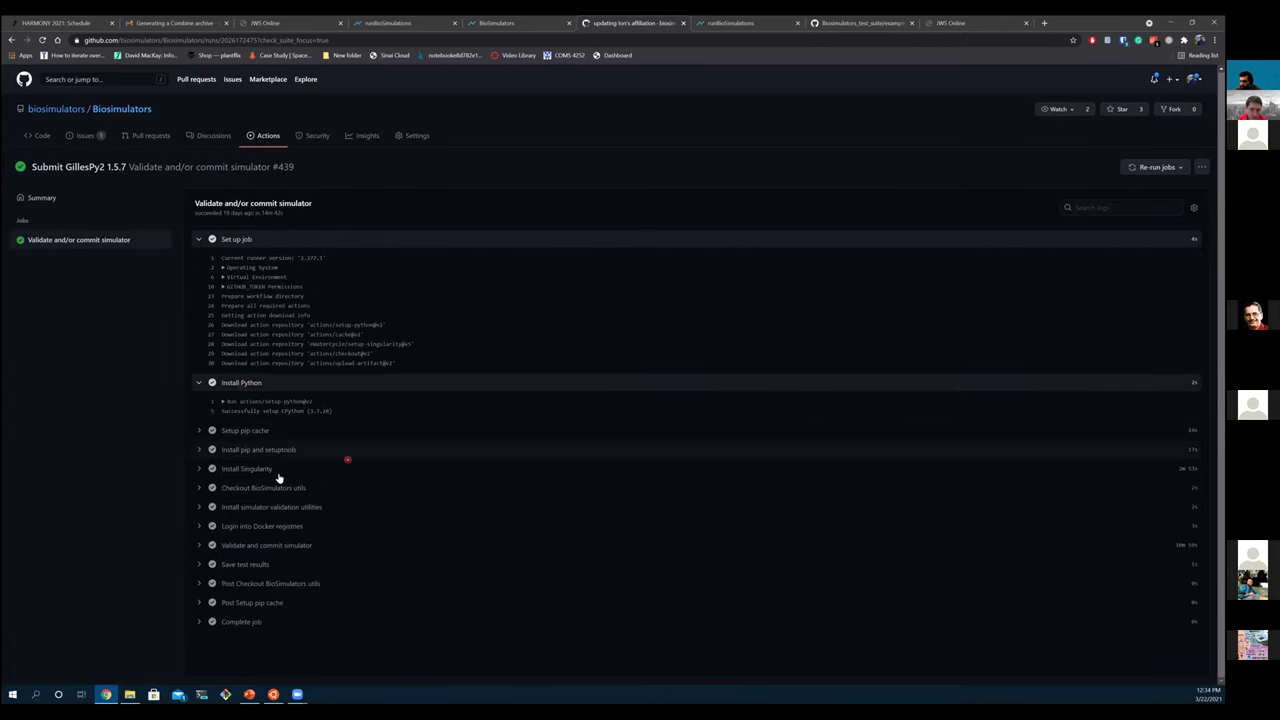
{"action": "left_click", "coordinate": [278, 474]}
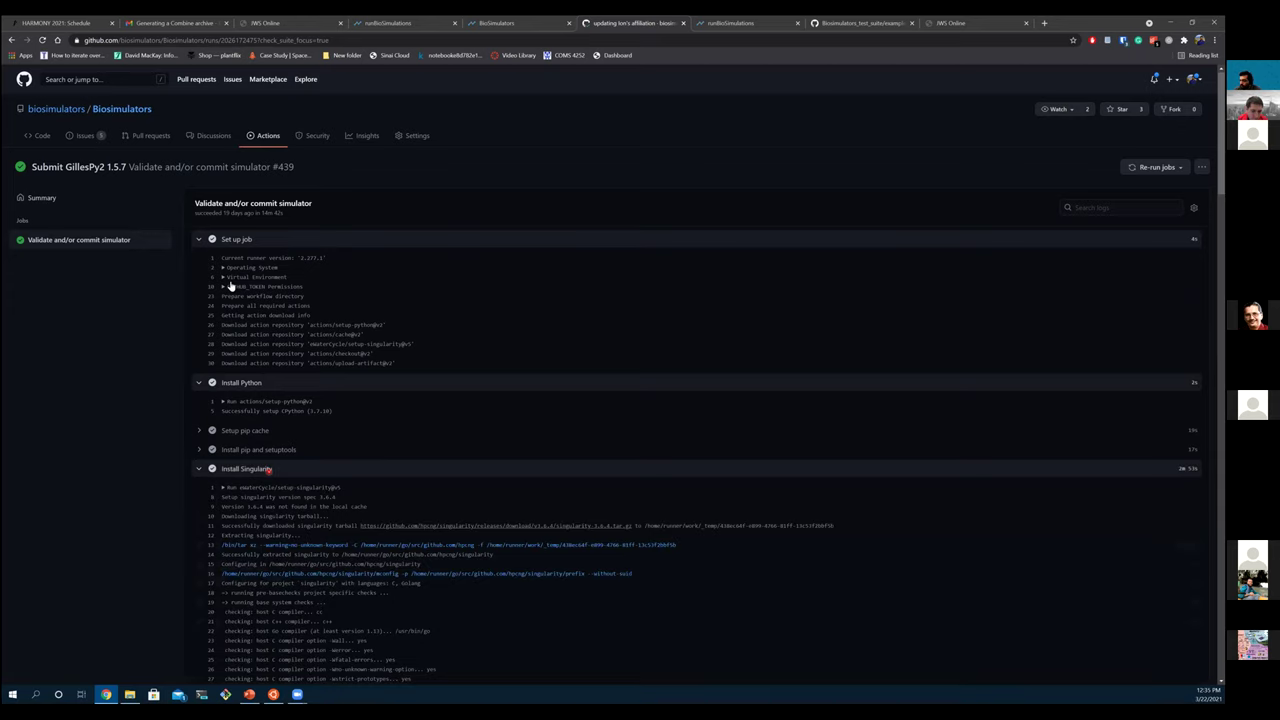
{"action": "scroll", "coordinate": [294, 423], "scroll_direction": "down", "scroll_amount": 5}
{"action": "scroll", "coordinate": [257, 514], "scroll_direction": "up", "scroll_amount": 5}
{"action": "left_click", "coordinate": [262, 468]}
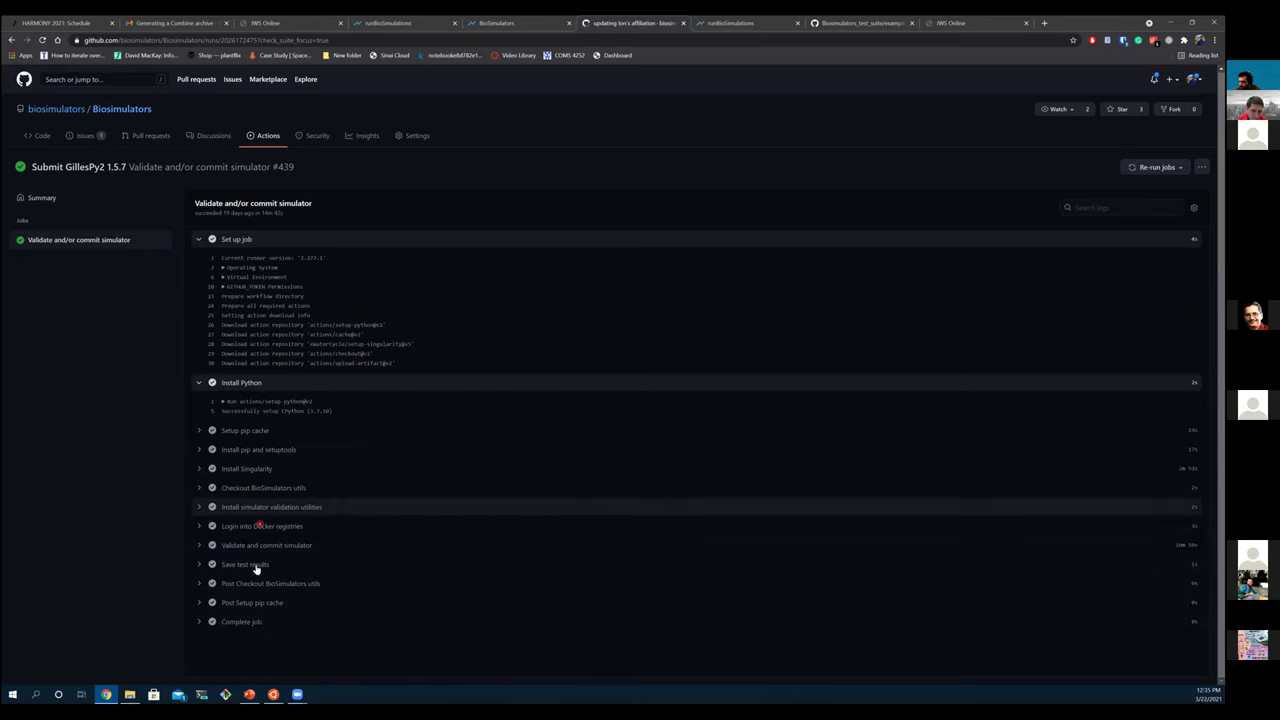
Step: Expand the Save test results log and briefly check the Install simulator validation utilities entry
{"action": "left_click", "coordinate": [254, 564]}
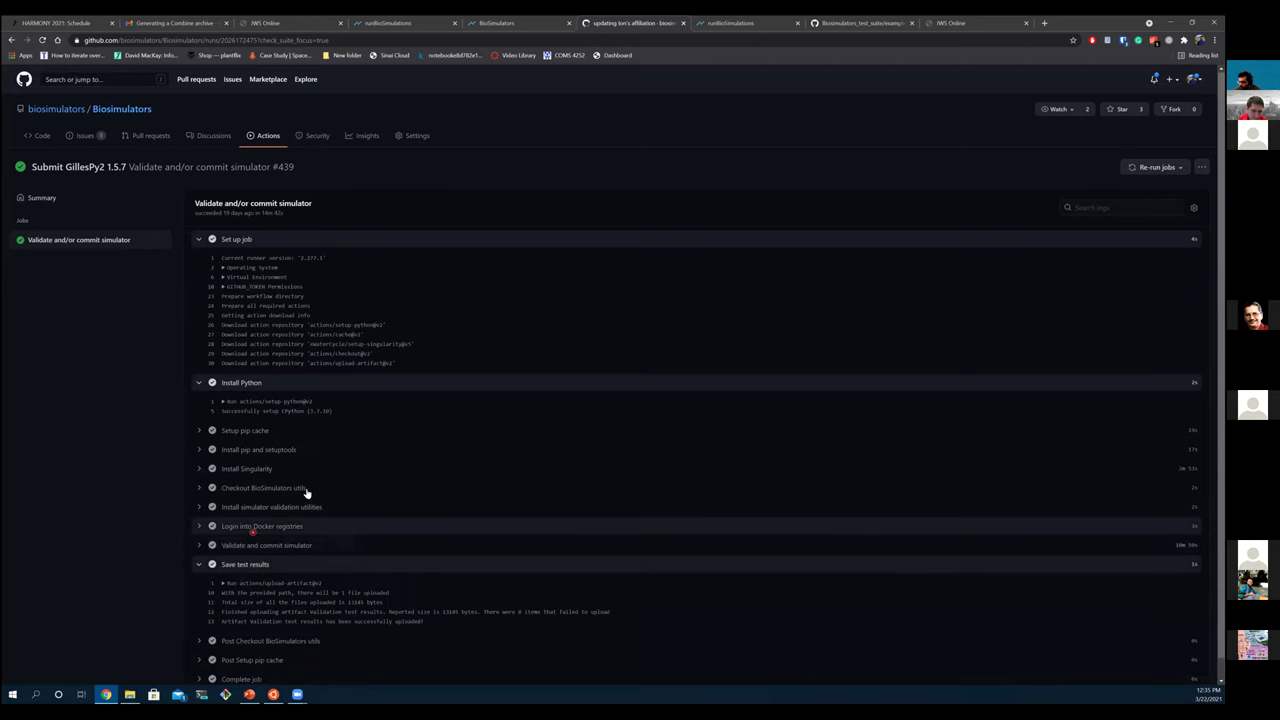
{"action": "scroll", "coordinate": [300, 515], "scroll_direction": "down", "scroll_amount": 1}
{"action": "left_click", "coordinate": [266, 488]}
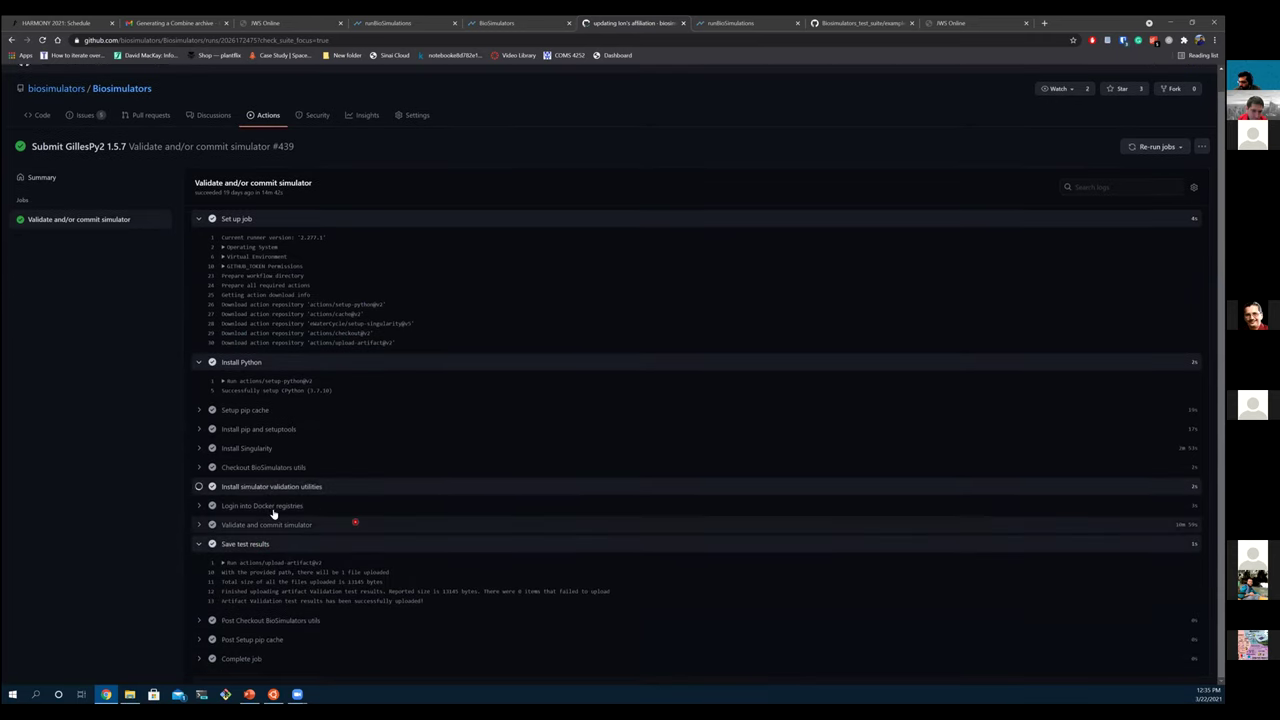
{"action": "left_click", "coordinate": [270, 486]}
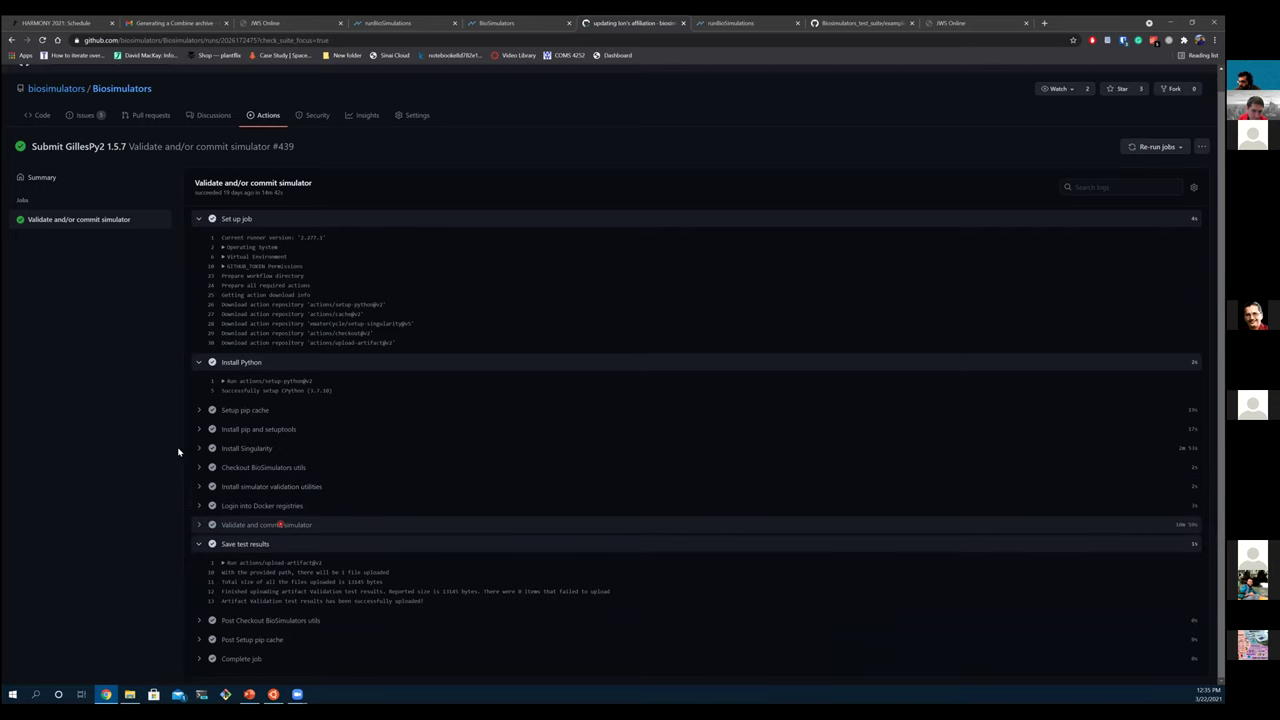
Step: Expand the Validate and commit simulator log and review the individual test outcomes down to the published project tests
{"action": "left_click", "coordinate": [281, 524]}
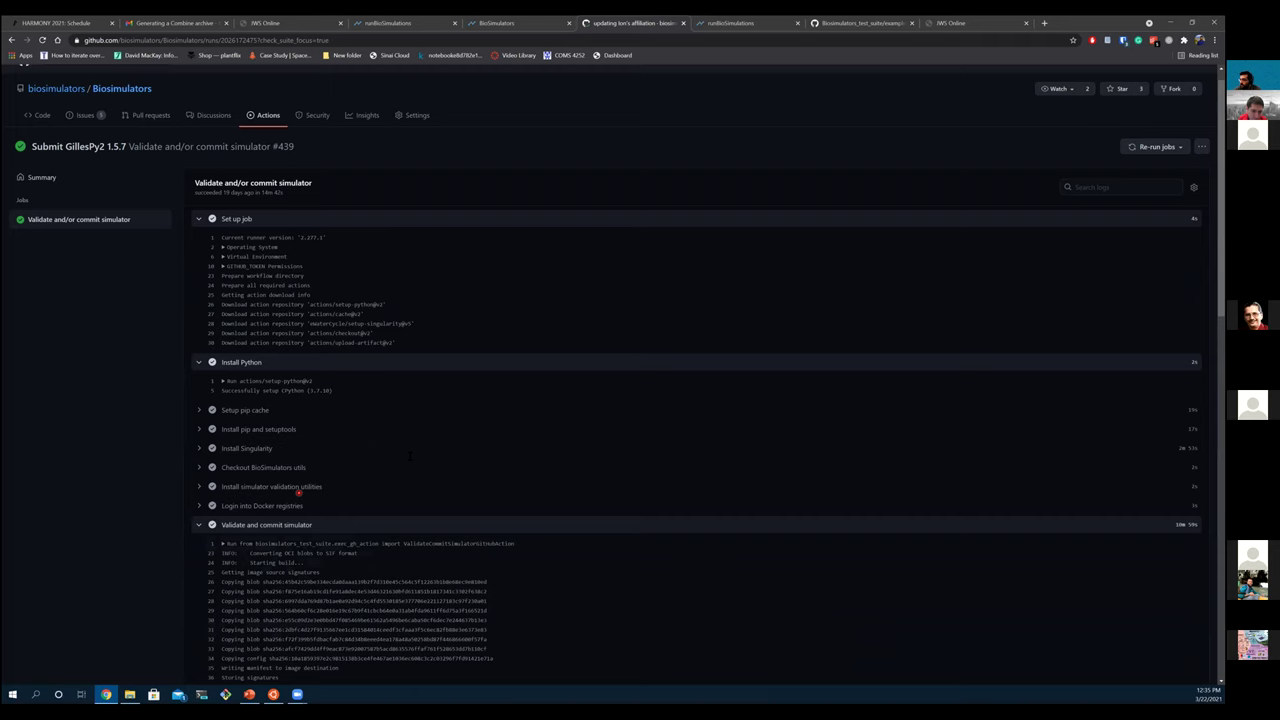
{"action": "scroll", "coordinate": [410, 457], "scroll_direction": "down", "scroll_amount": 5}
{"action": "scroll", "coordinate": [236, 343], "scroll_direction": "up", "scroll_amount": 2}
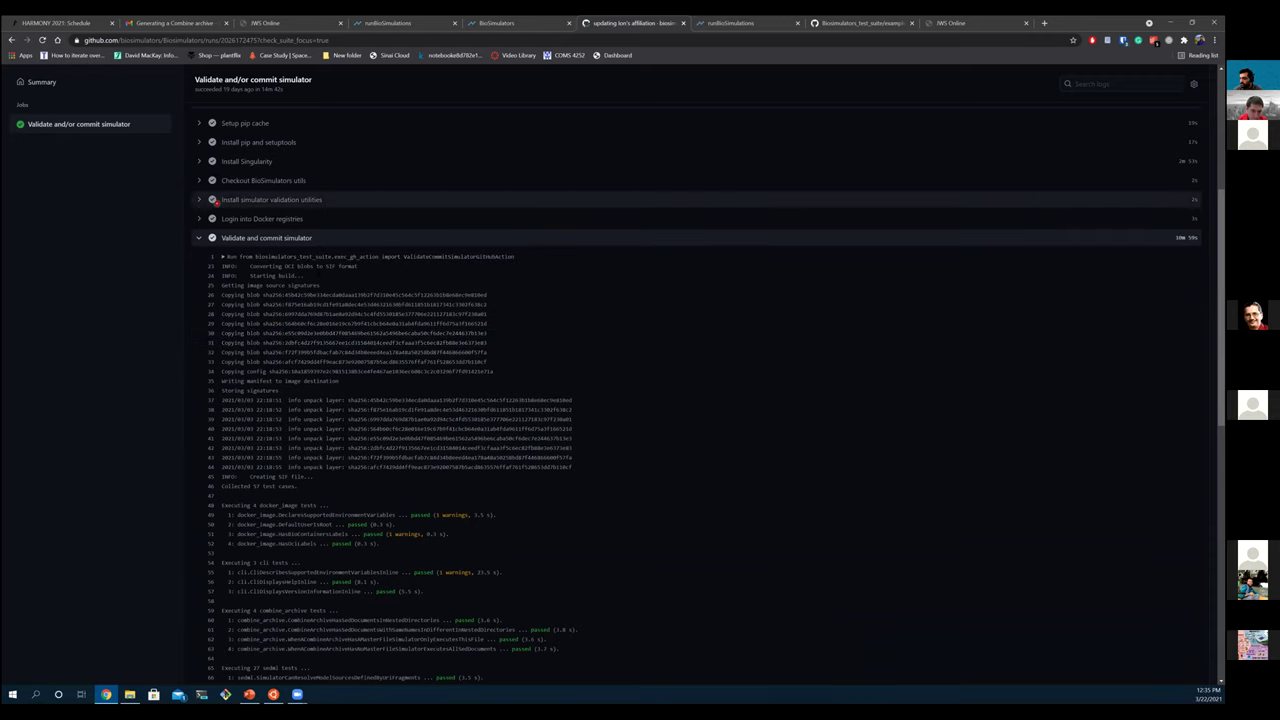
{"action": "scroll", "coordinate": [318, 276], "scroll_direction": "down", "scroll_amount": 3}
{"action": "scroll", "coordinate": [318, 276], "scroll_direction": "down", "scroll_amount": 4}
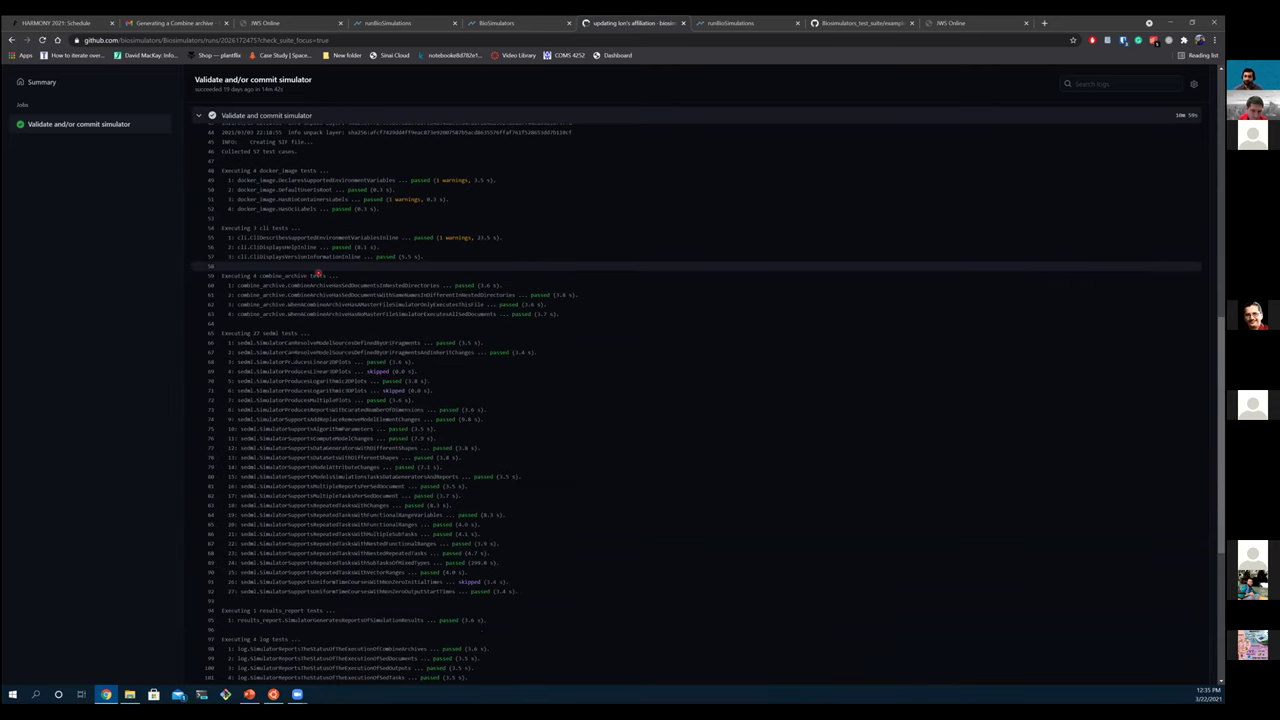
{"action": "scroll", "coordinate": [318, 273], "scroll_direction": "down", "scroll_amount": 4}
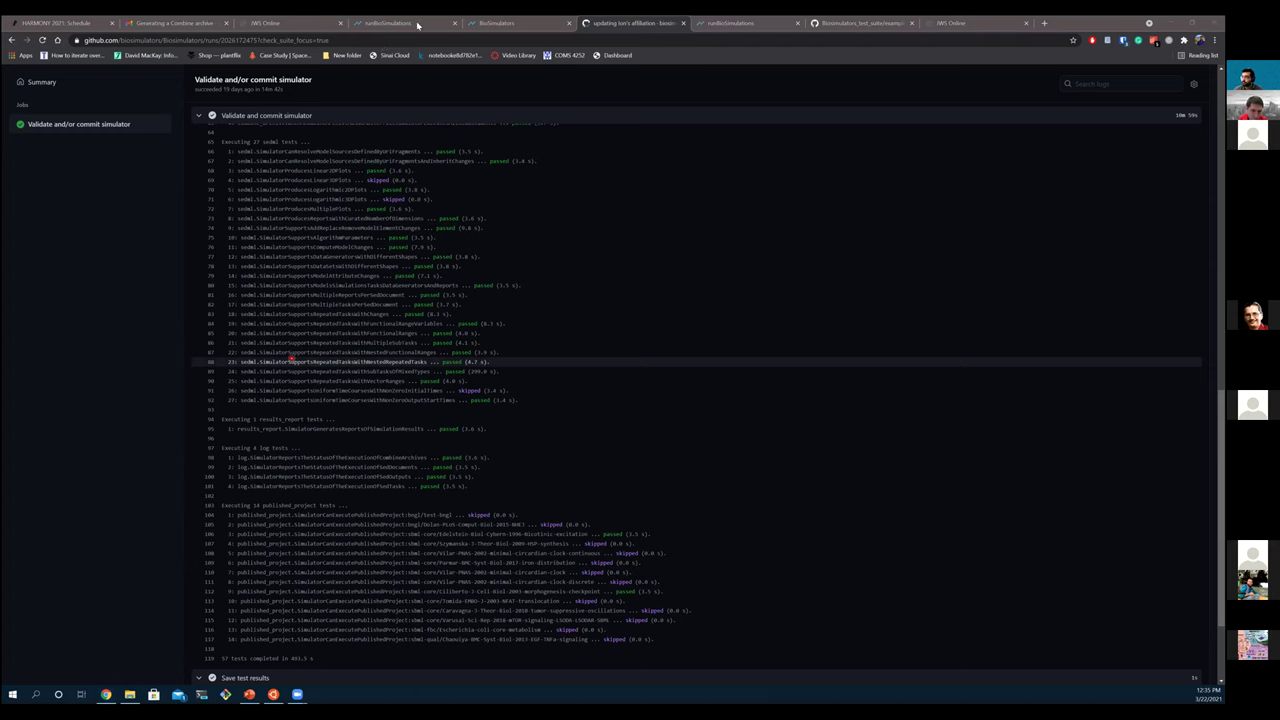
Step: Switch to the PowerPoint presentation and advance the Roadmap slide to the Containerize Simulators stage
{"action": "key", "text": "alt+Tab"}
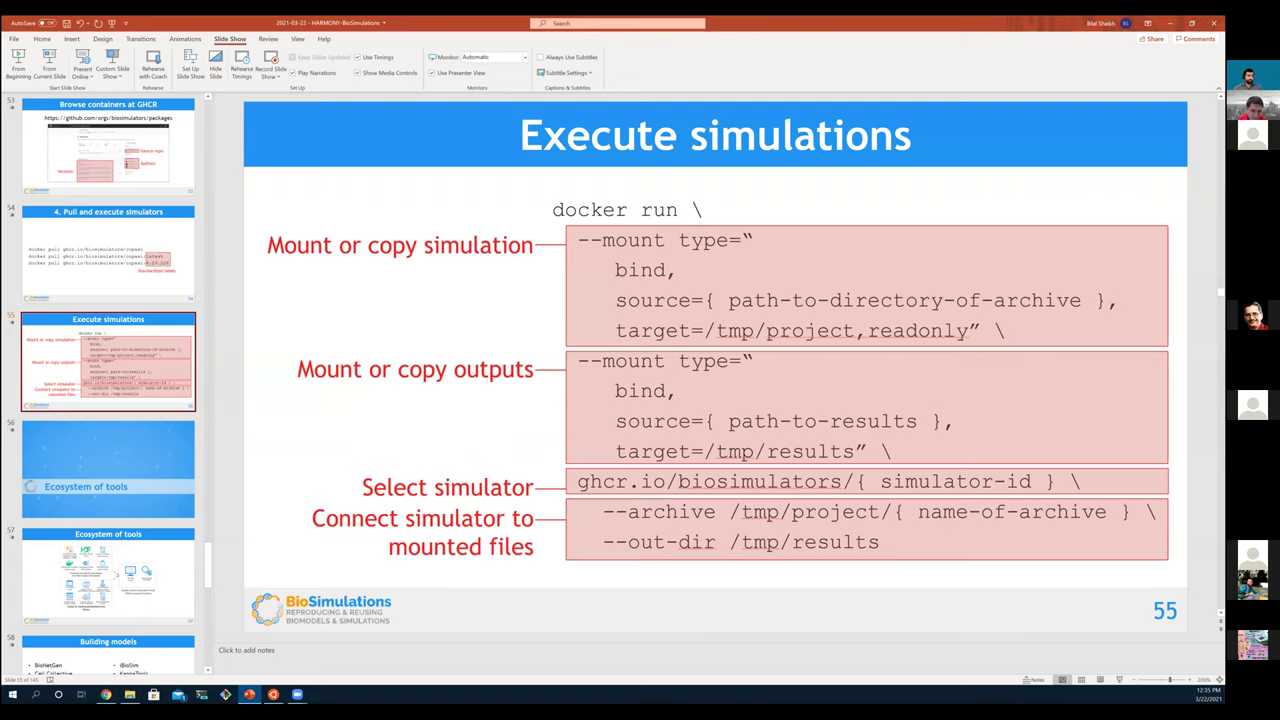
{"action": "key", "text": "alt+Tab"}
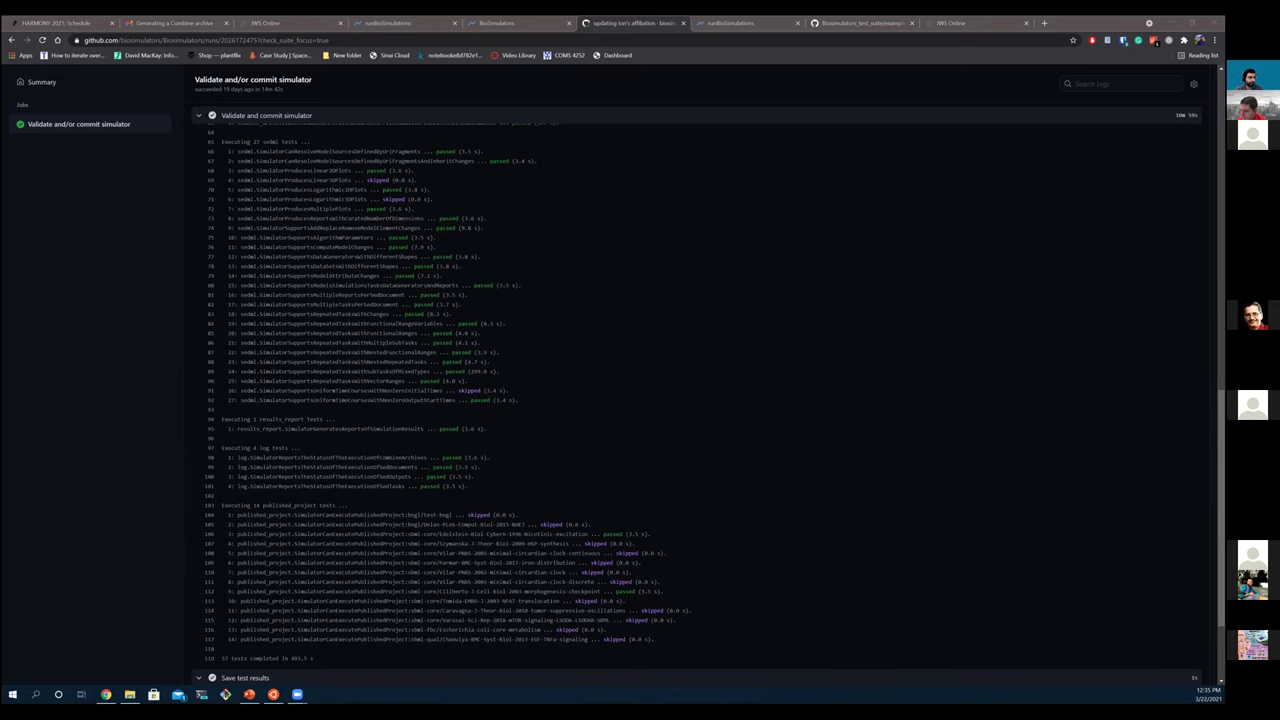
{"action": "key", "text": "alt+Tab"}
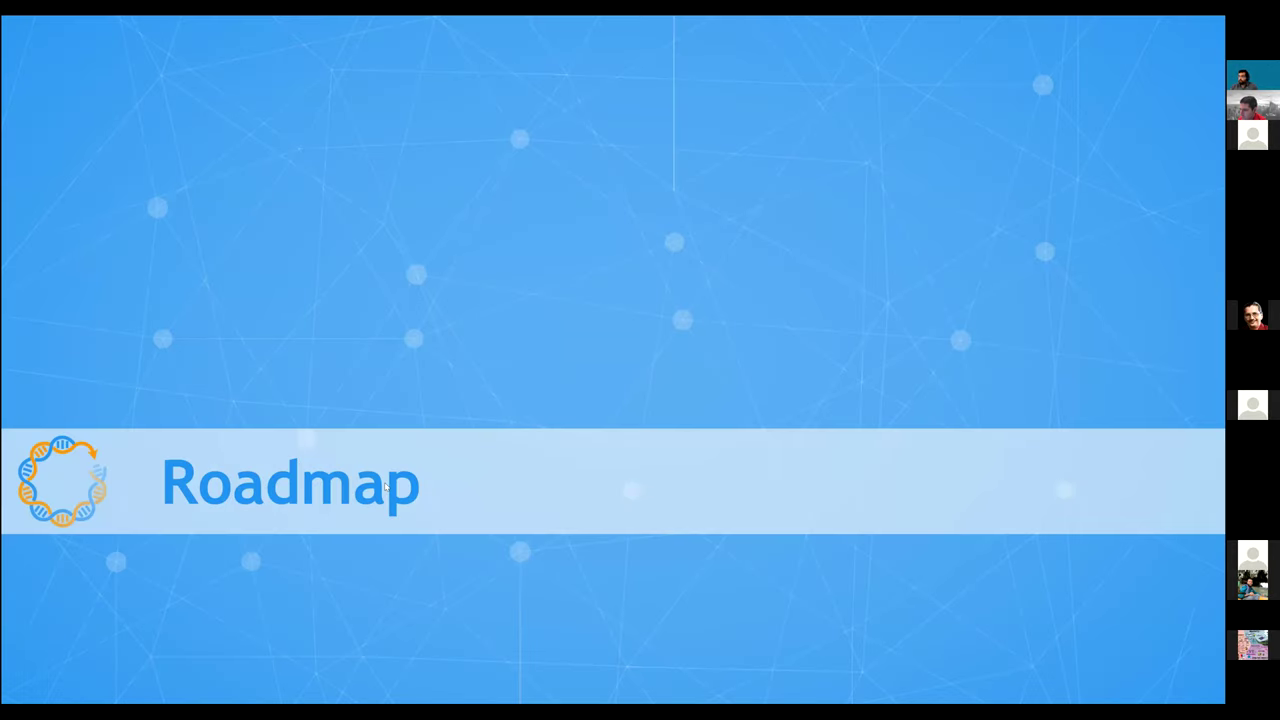
{"action": "key", "text": "Right"}
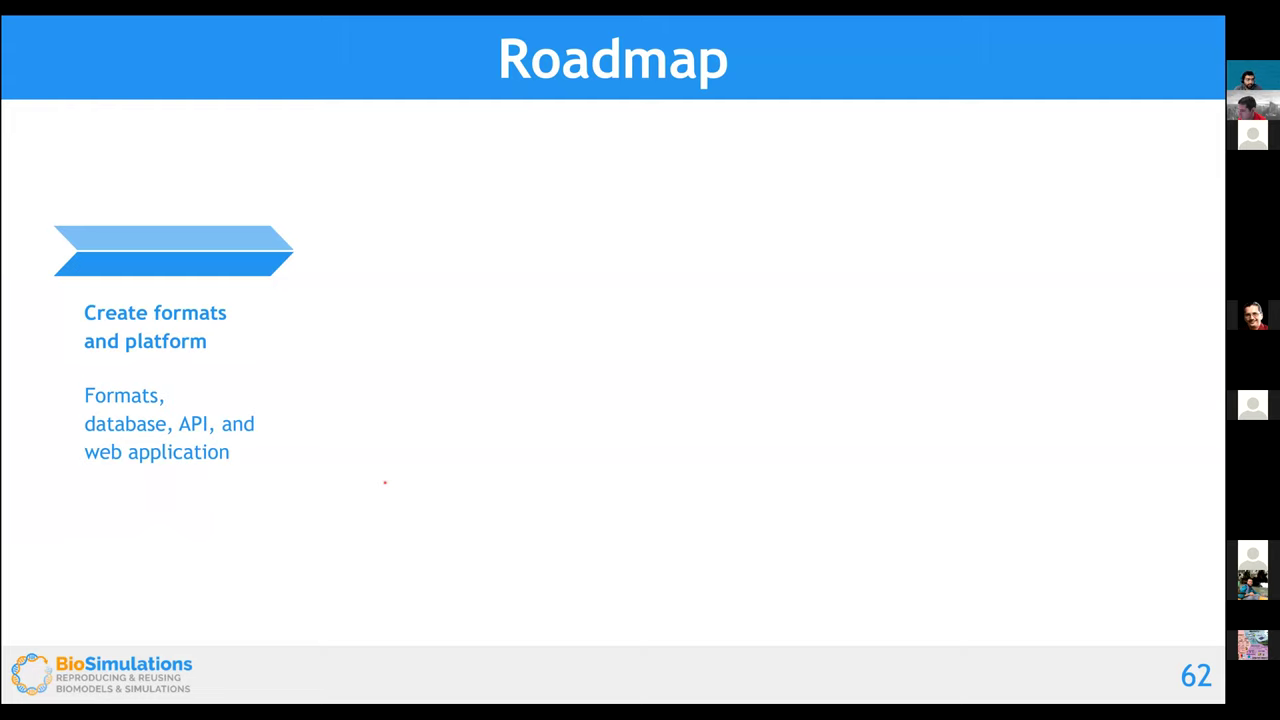
{"action": "key", "text": "Right"}
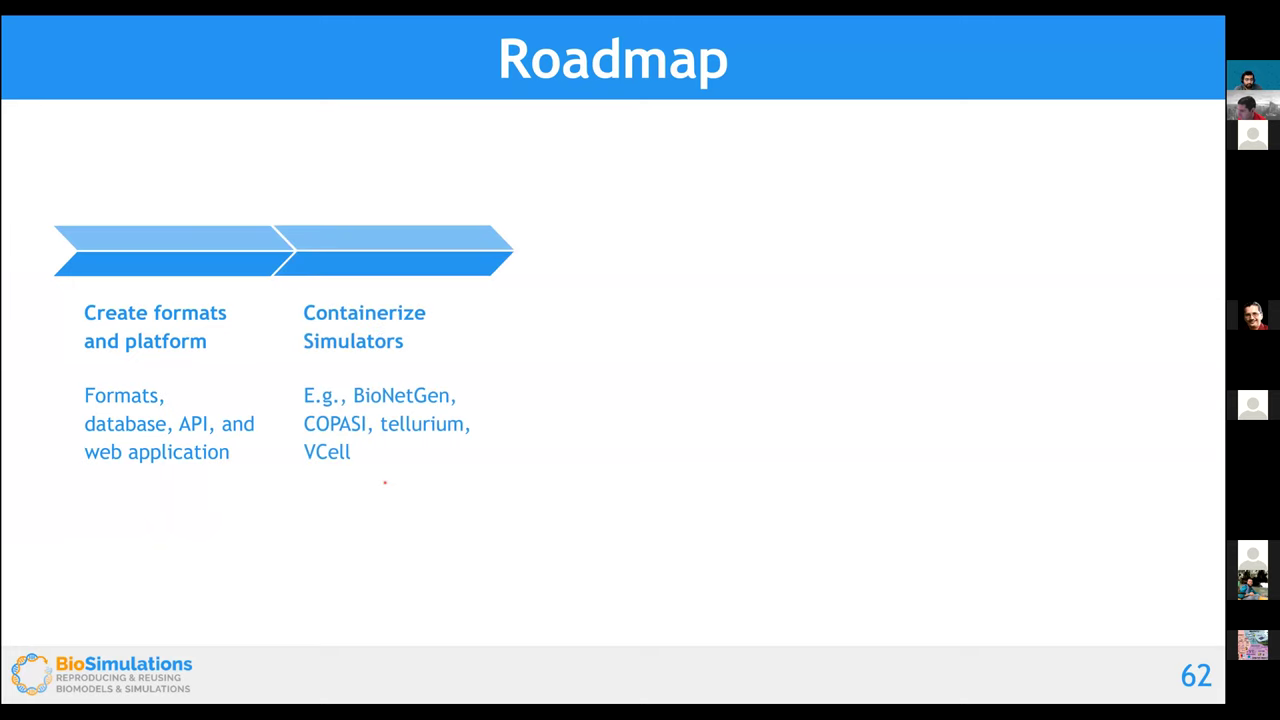
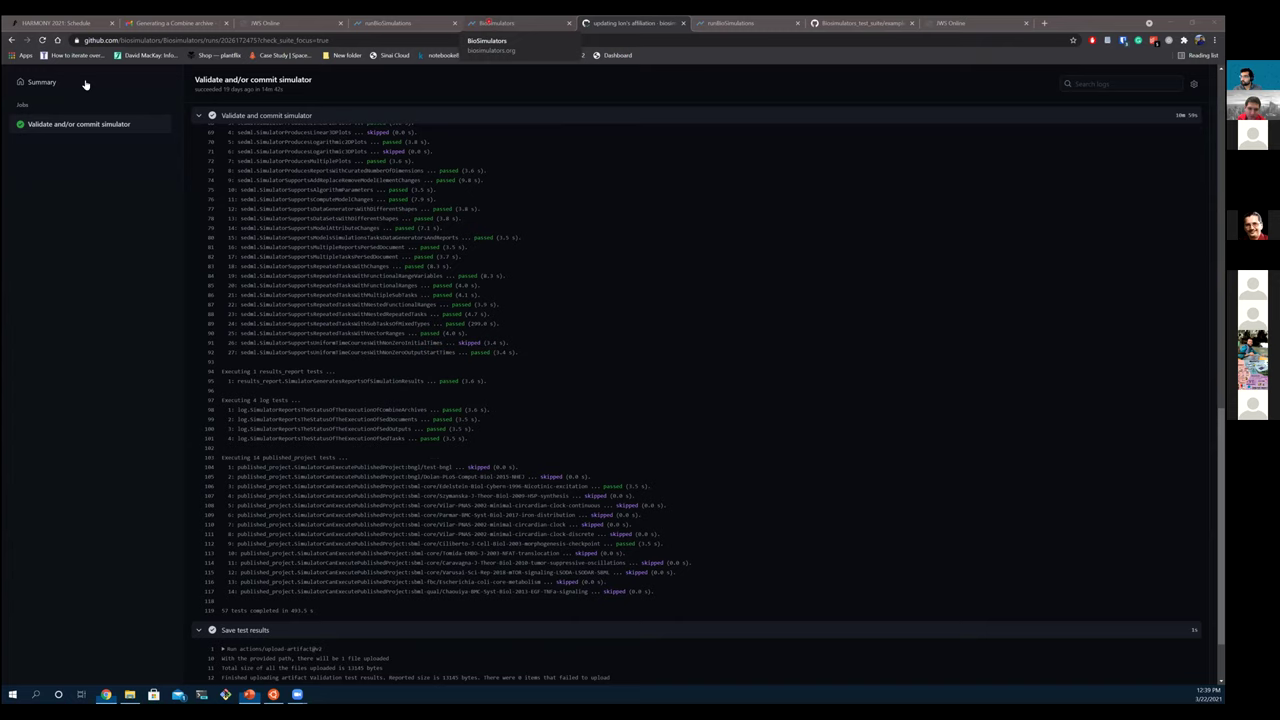
Step: Return to the BioSimulators website in the browser and go back to its list of simulators
{"action": "key", "text": "ctrl+shift+Tab"}
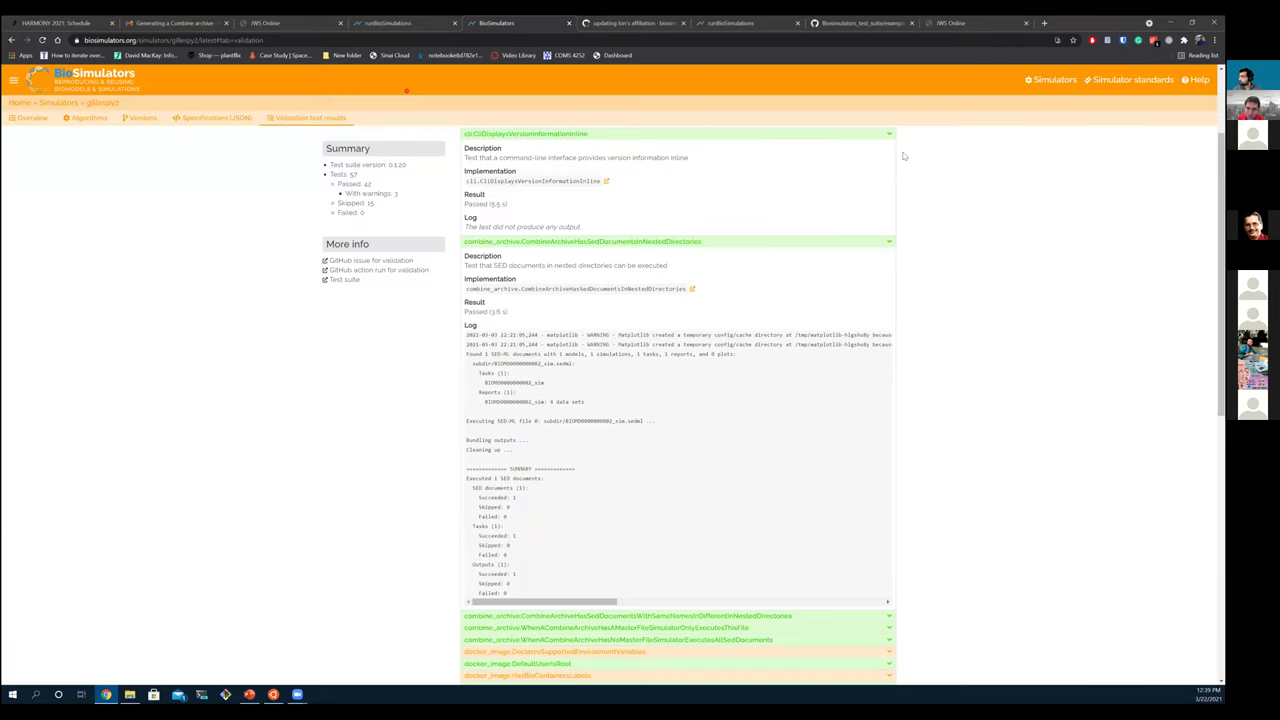
{"action": "key", "text": "alt+Left"}
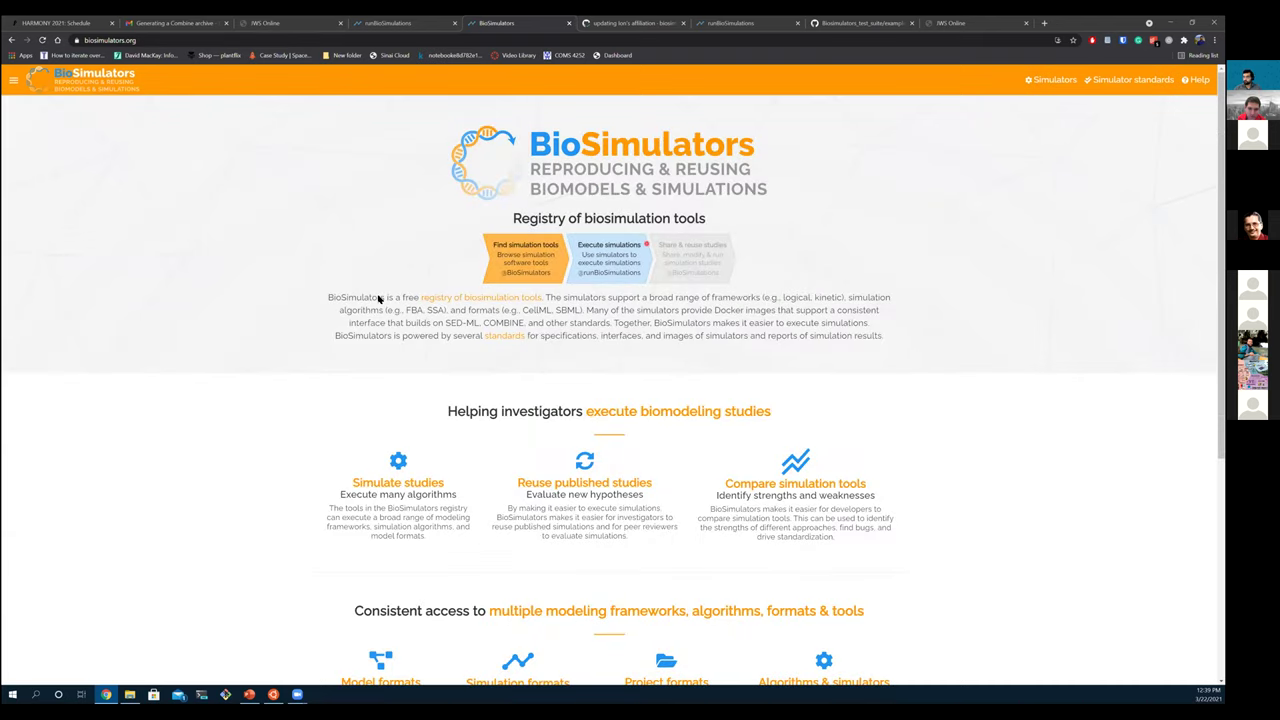
{"action": "key", "text": "alt+Left"}
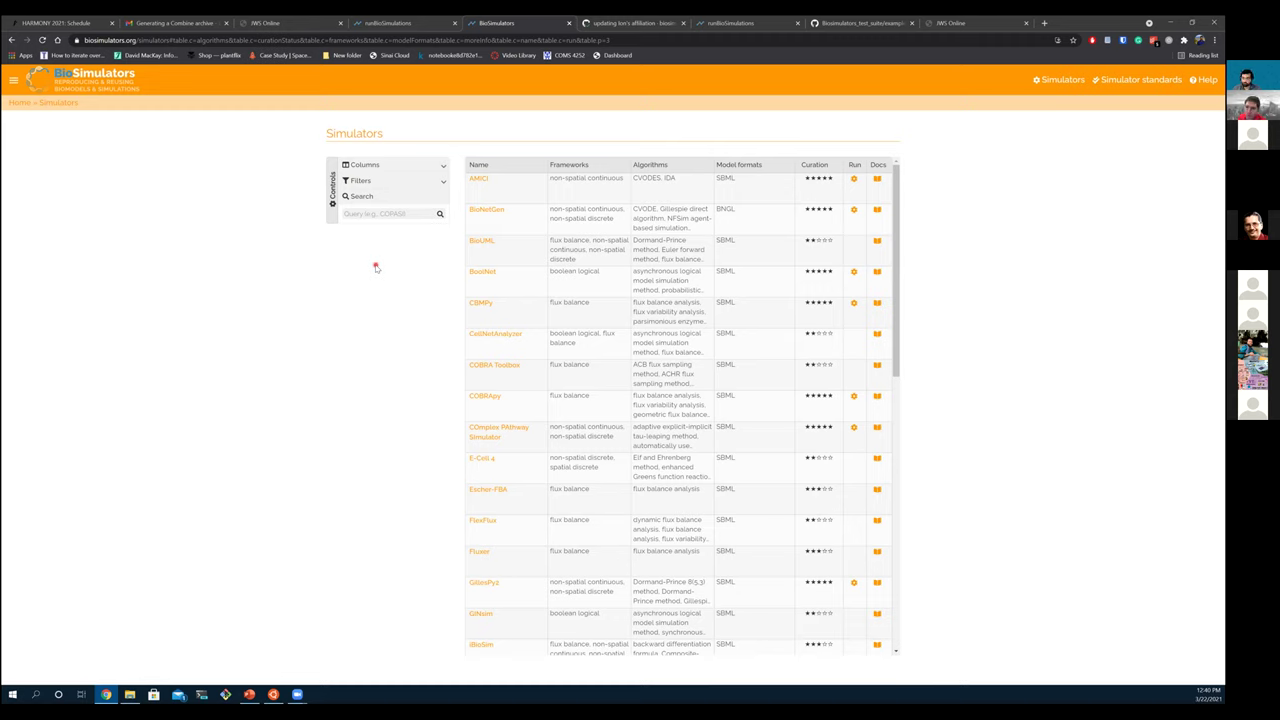
Step: Show the Simulation formats column in the simulators table
{"action": "left_click", "coordinate": [358, 167]}
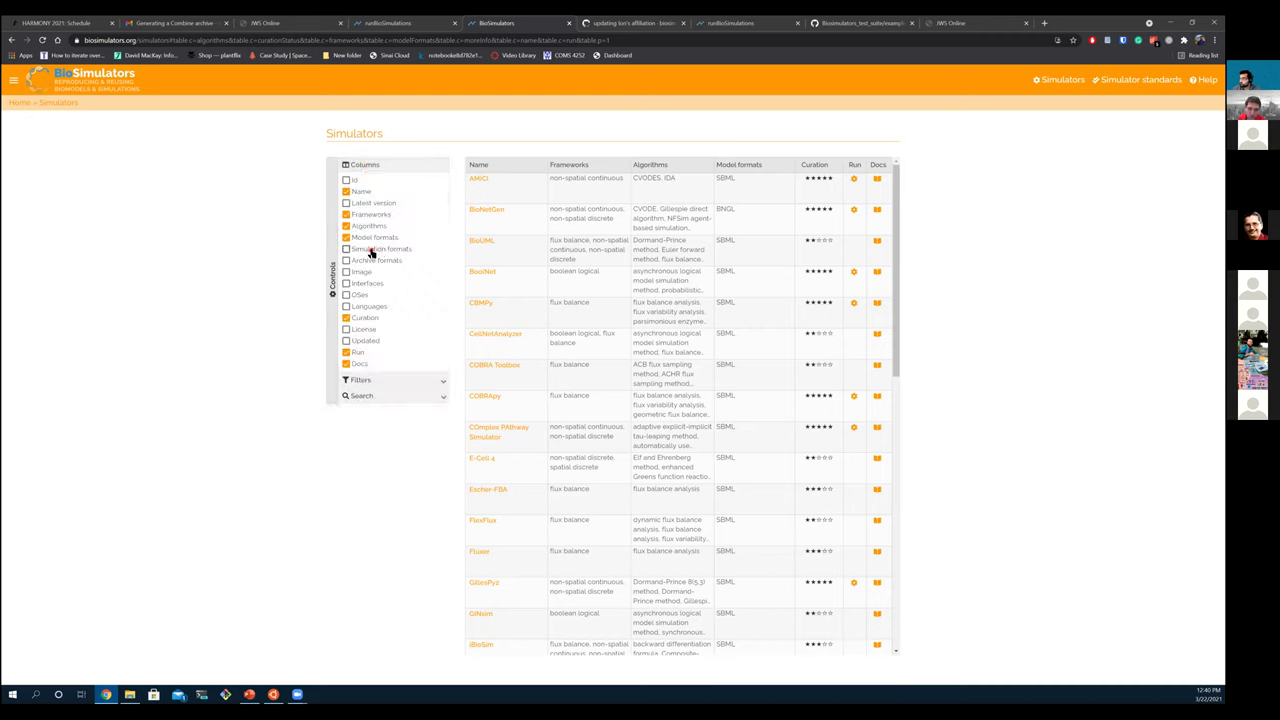
{"action": "left_click", "coordinate": [372, 250]}
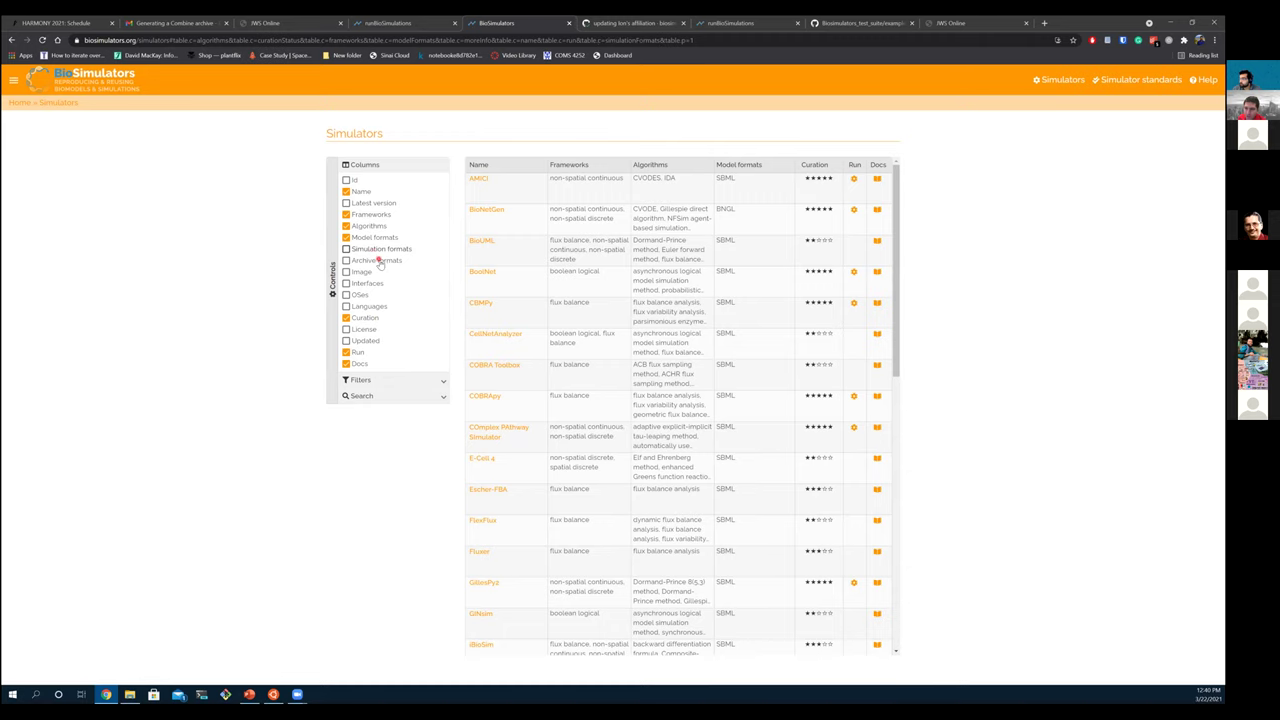
{"action": "left_click", "coordinate": [378, 261]}
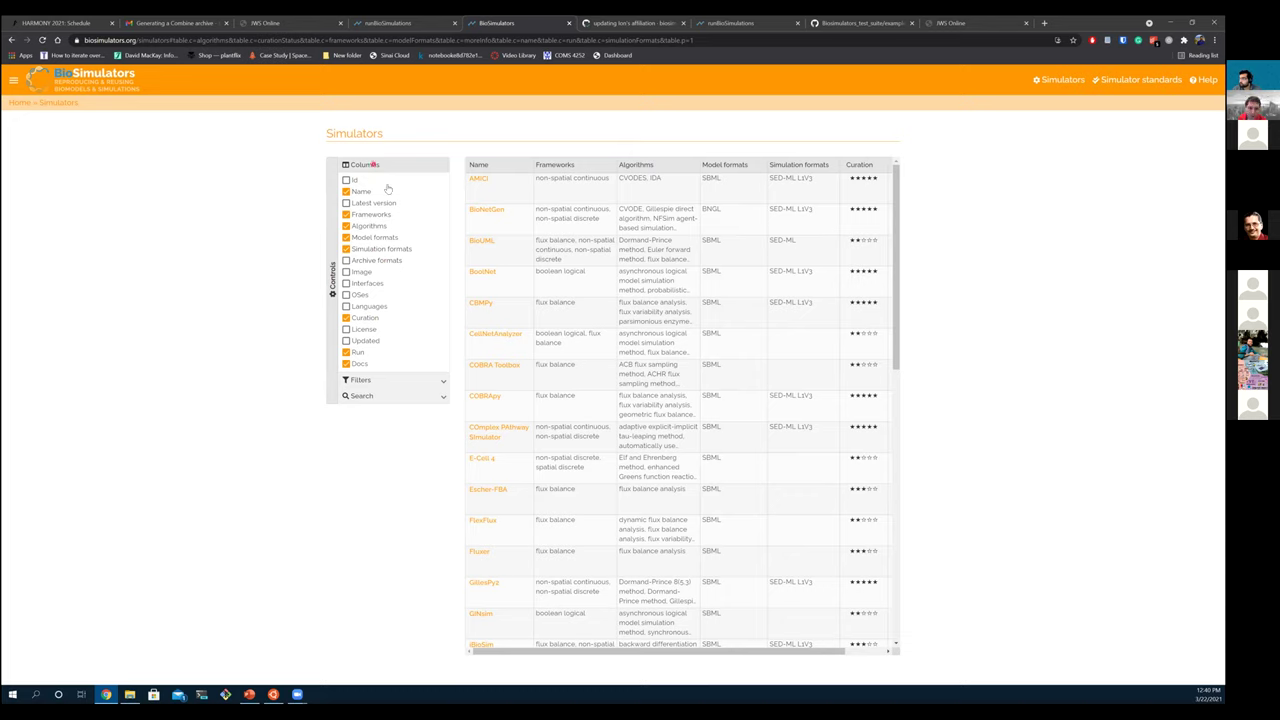
Step: Expand the Frameworks and Algorithms filters of the simulators table and look through the algorithm options
{"action": "left_click", "coordinate": [388, 381]}
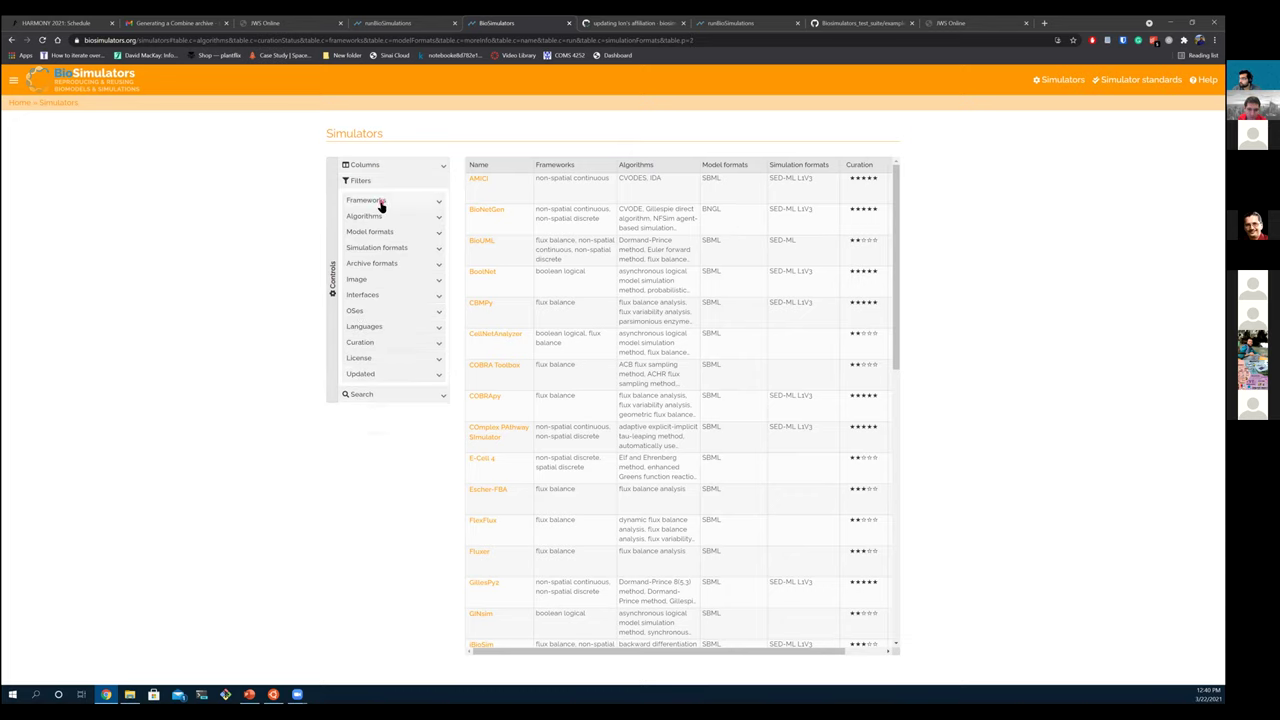
{"action": "left_click", "coordinate": [381, 201]}
{"action": "left_click", "coordinate": [377, 303]}
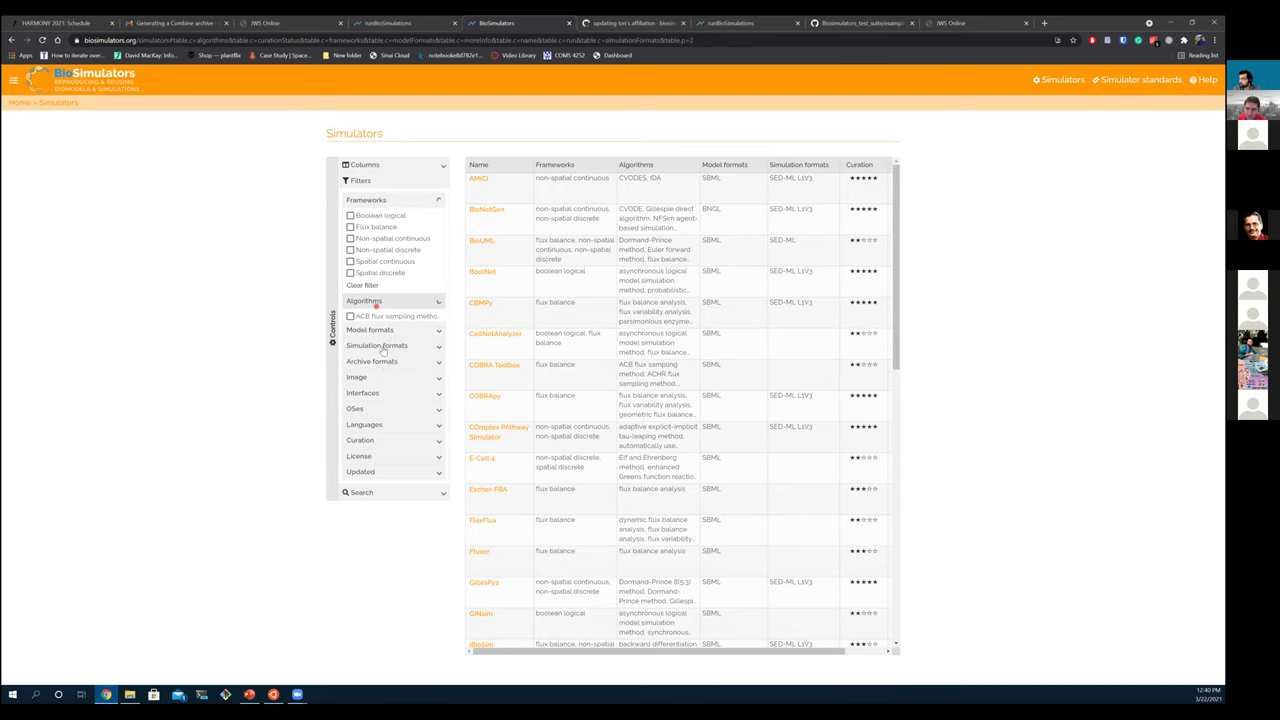
{"action": "left_click", "coordinate": [297, 315]}
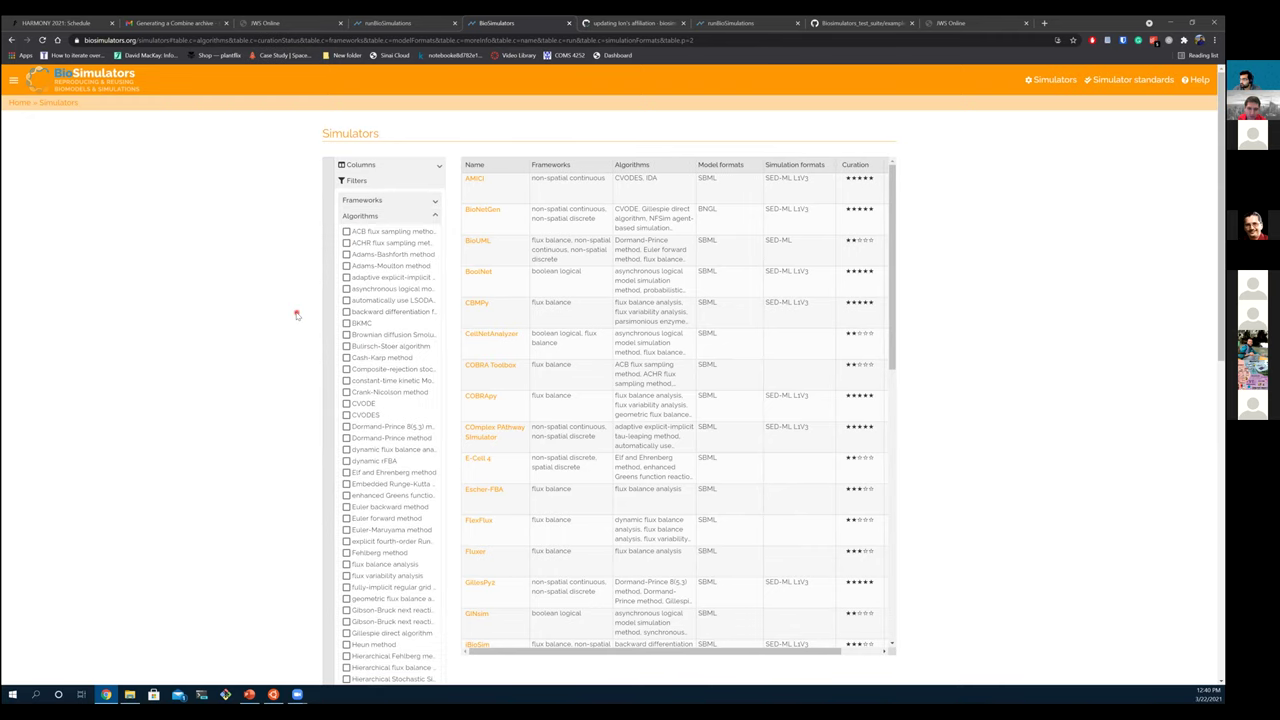
{"action": "scroll", "coordinate": [297, 315], "scroll_direction": "down", "scroll_amount": 1}
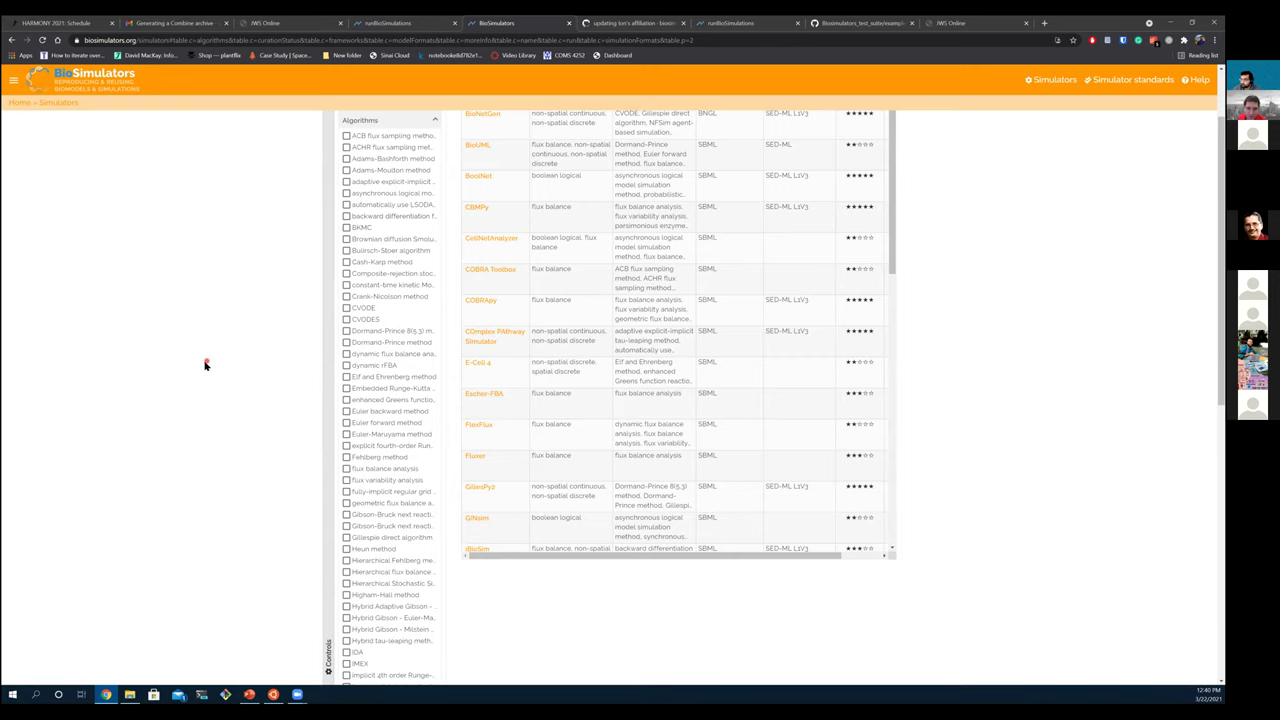
{"action": "scroll", "coordinate": [205, 365], "scroll_direction": "down", "scroll_amount": 2}
{"action": "scroll", "coordinate": [205, 365], "scroll_direction": "up", "scroll_amount": 2}
{"action": "scroll", "coordinate": [205, 365], "scroll_direction": "up", "scroll_amount": 1}
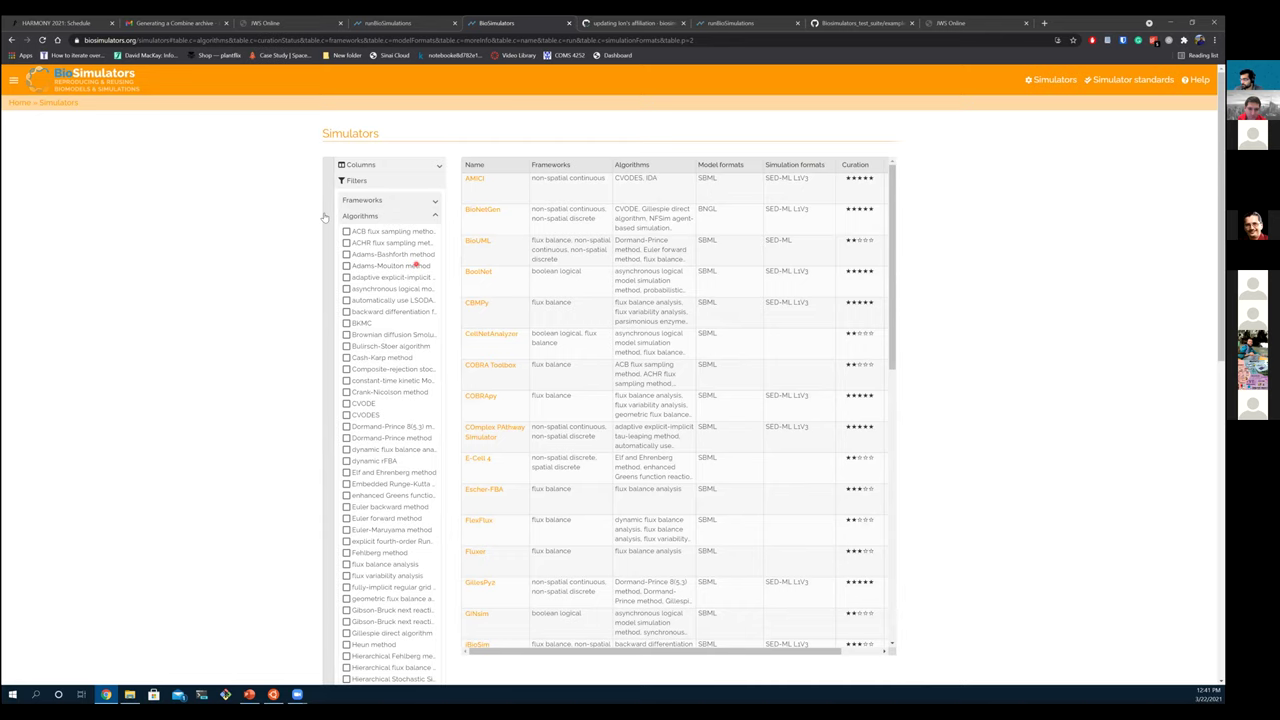
Step: Filter the simulators by the Composite-rejection stochastic simulation algorithm and view the remaining columns of the filtered table
{"action": "scroll", "coordinate": [324, 217], "scroll_direction": "down", "scroll_amount": 1}
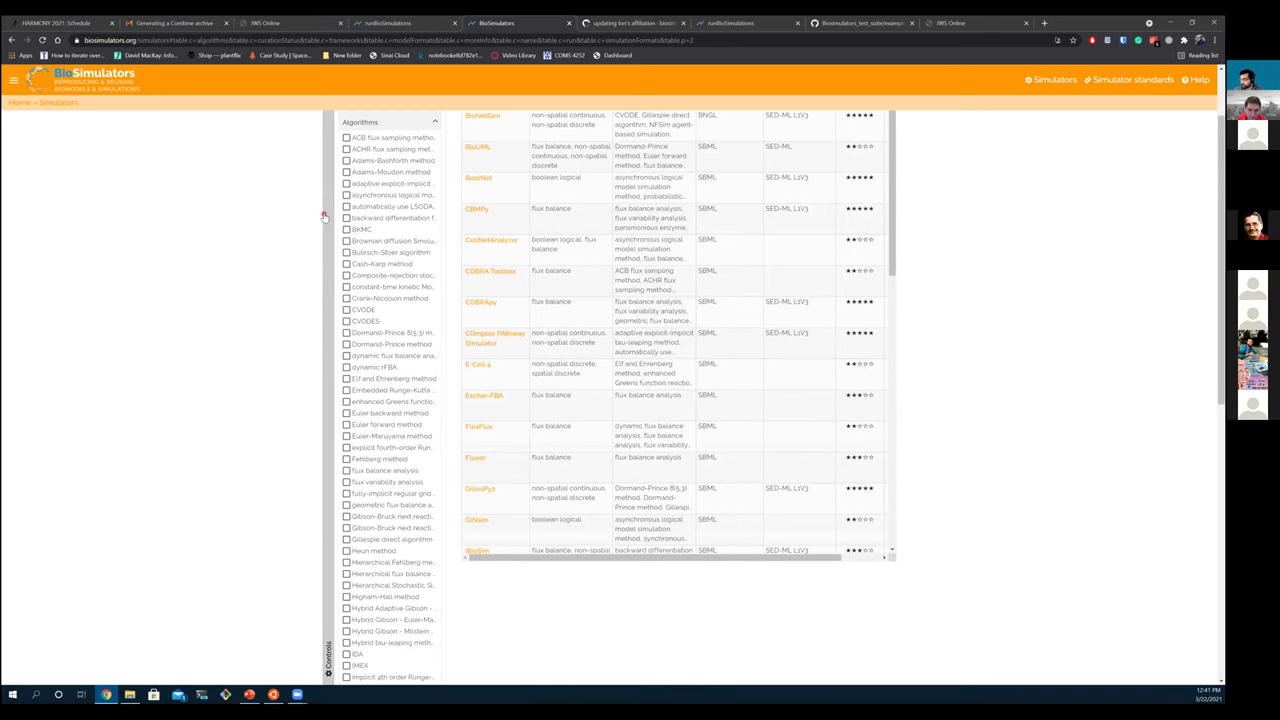
{"action": "scroll", "coordinate": [713, 325], "scroll_direction": "down", "scroll_amount": 5}
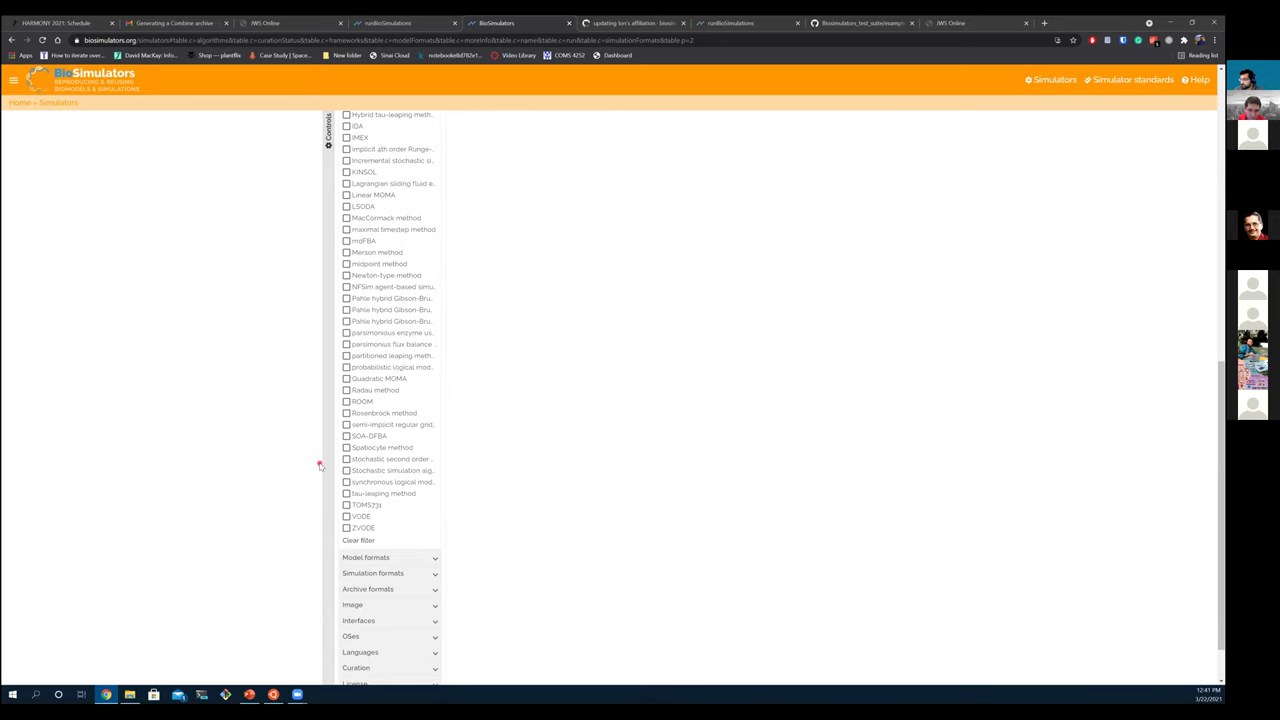
{"action": "scroll", "coordinate": [319, 465], "scroll_direction": "up", "scroll_amount": 1}
{"action": "scroll", "coordinate": [319, 320], "scroll_direction": "up", "scroll_amount": 3}
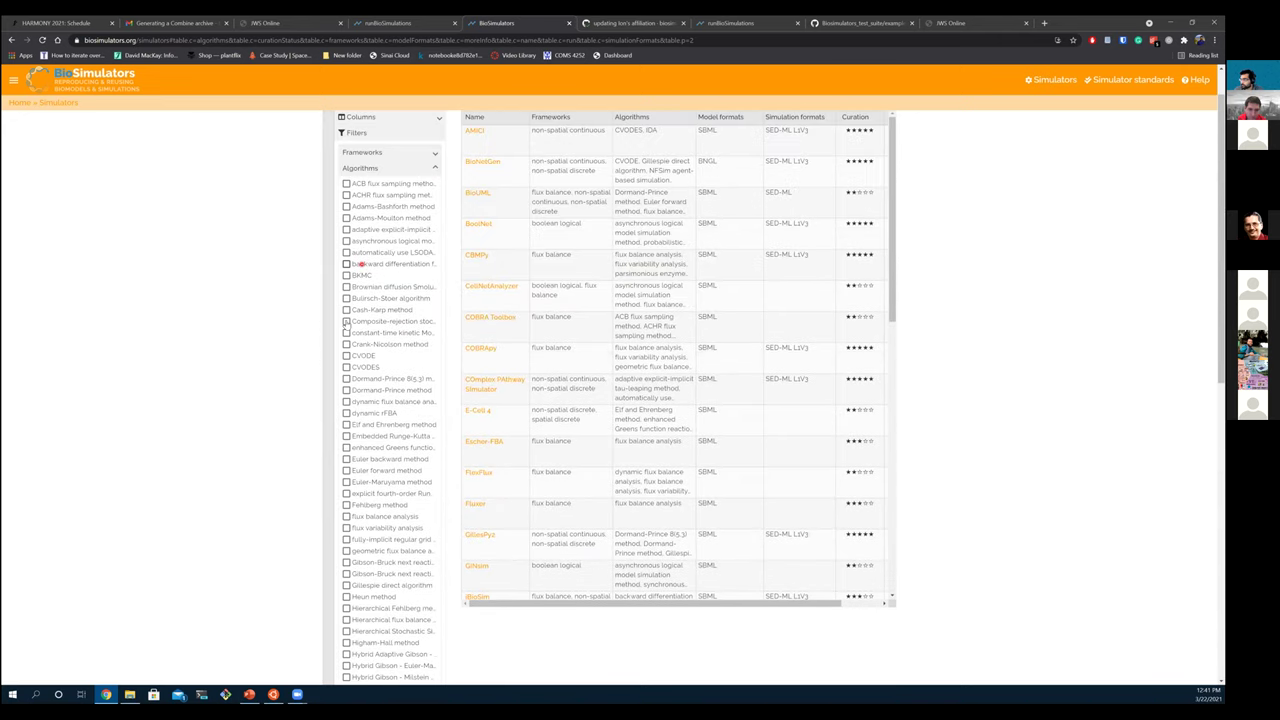
{"action": "left_click", "coordinate": [346, 321]}
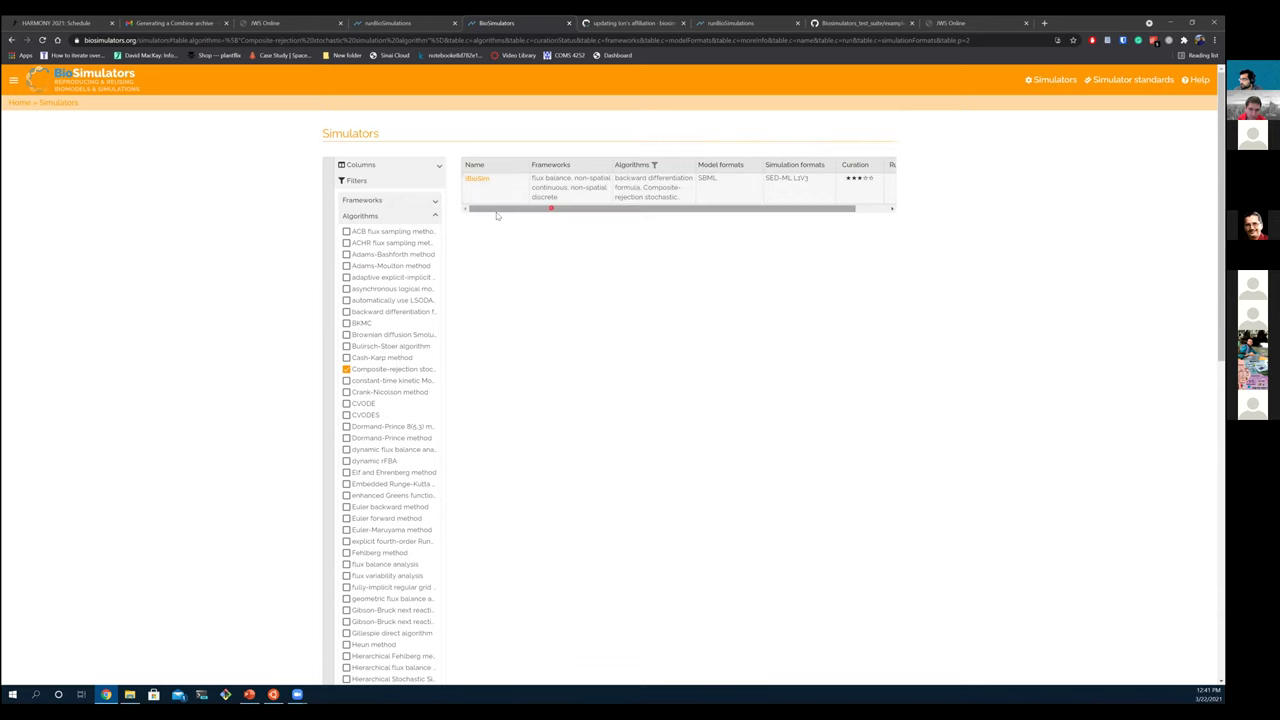
{"action": "left_click_drag", "start_coordinate": [513, 210], "coordinate": [551, 208]}
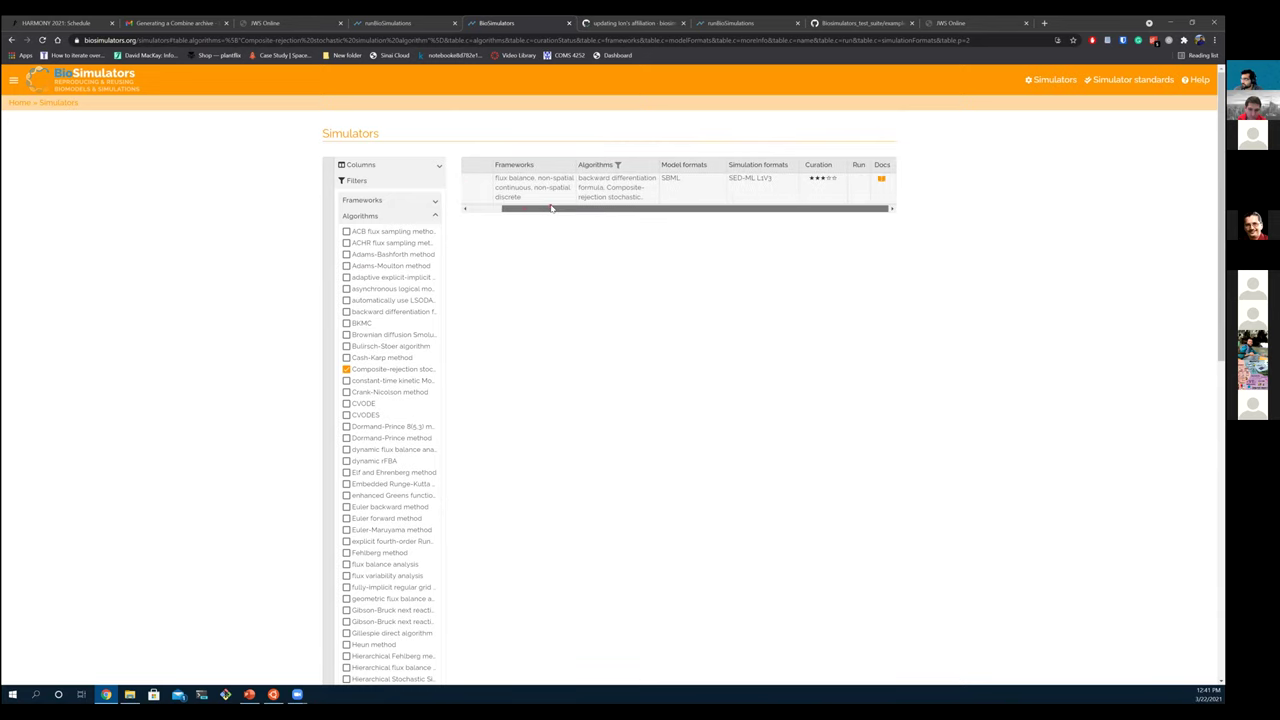
Step: Bring the Name column back into view and clear the Composite-rejection algorithm filter from the simulators table
{"action": "left_click", "coordinate": [465, 210]}
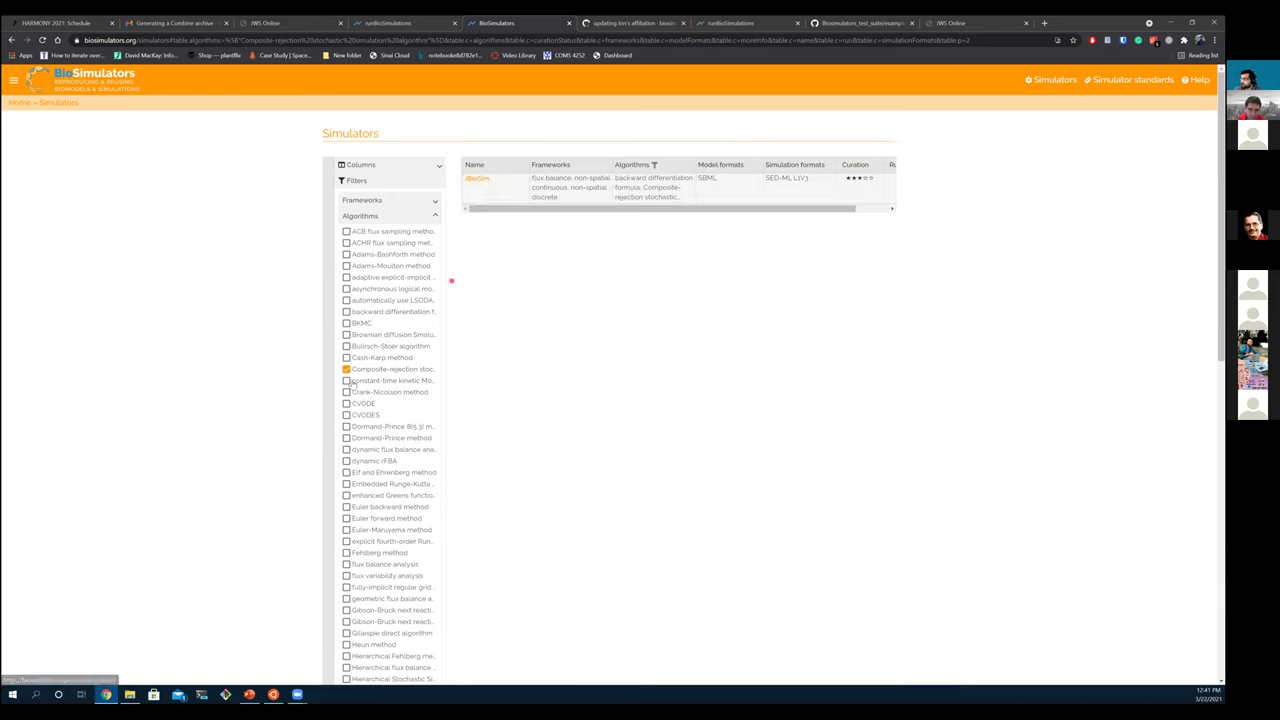
{"action": "left_click", "coordinate": [491, 206]}
{"action": "mouse_move", "coordinate": [499, 212]}
{"action": "left_mouse_down"}
{"action": "mouse_move", "coordinate": [588, 212]}
{"action": "mouse_move", "coordinate": [491, 208]}
{"action": "left_mouse_up"}
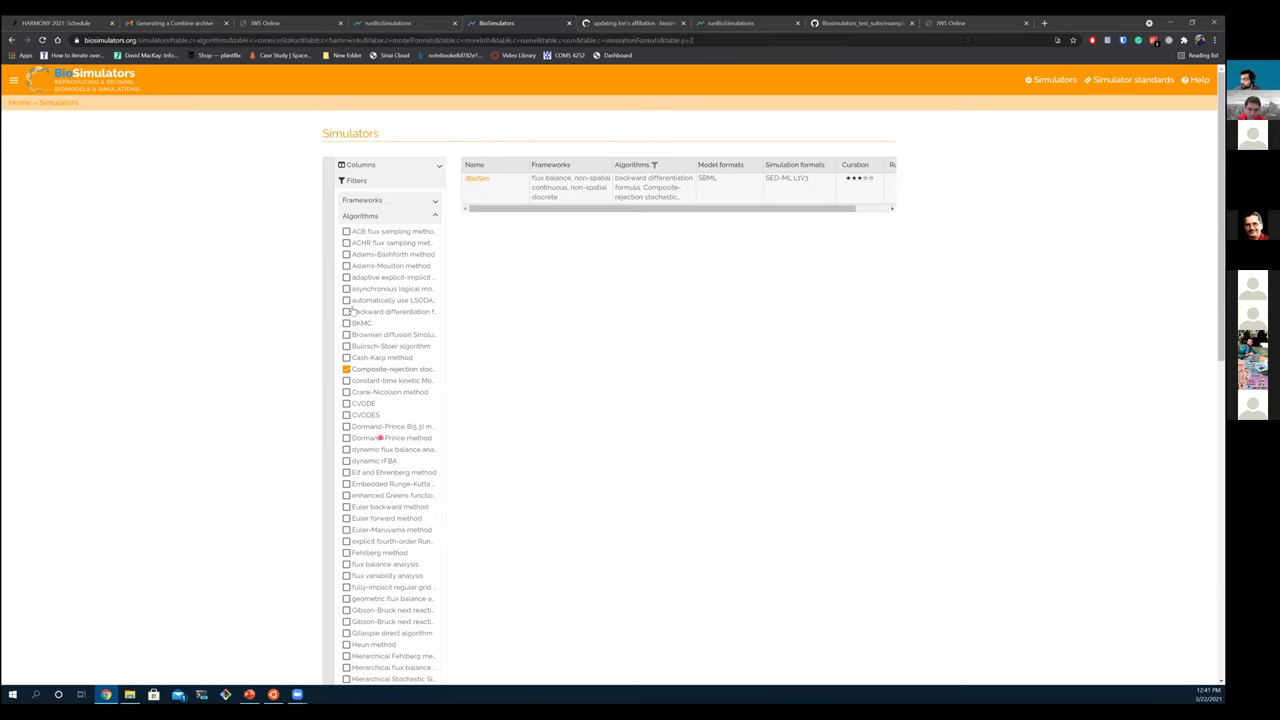
{"action": "left_click", "coordinate": [347, 369]}
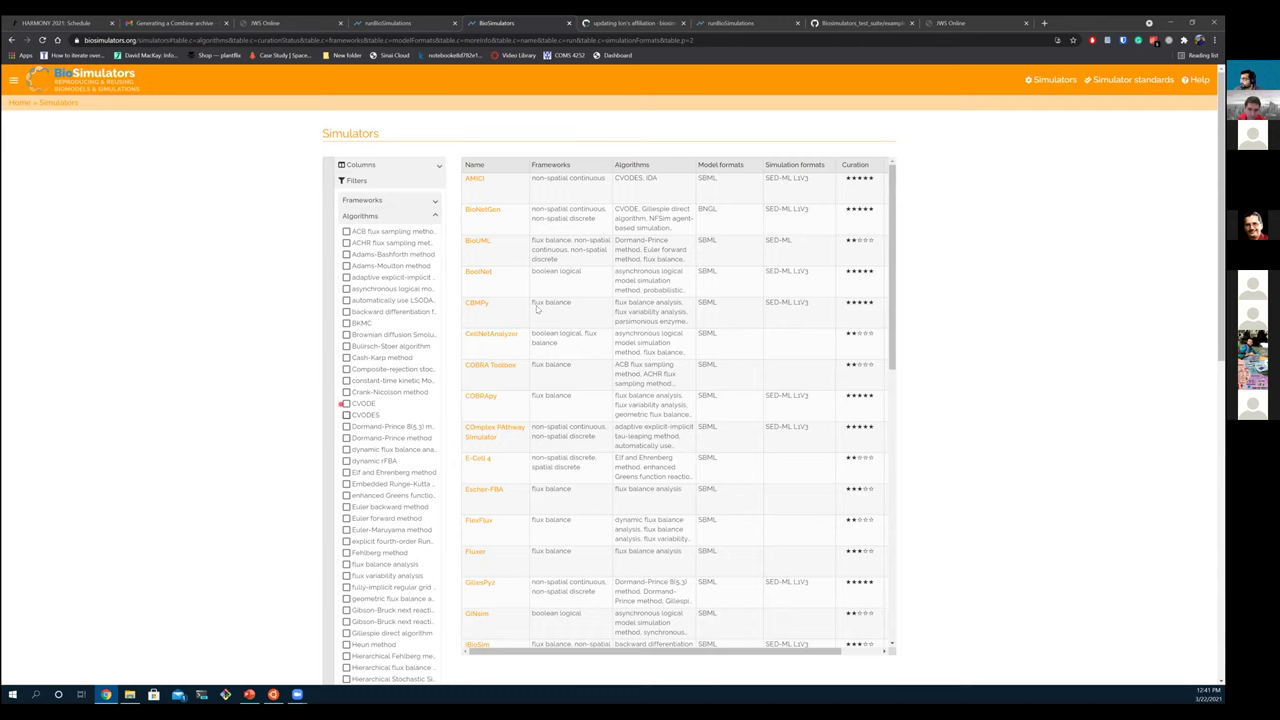
Step: Filter the simulators by the CVODE algorithm, view the table's Run and Docs columns, and clear the filter
{"action": "left_click", "coordinate": [346, 403]}
{"action": "left_click_drag", "start_coordinate": [562, 489], "coordinate": [776, 288]}
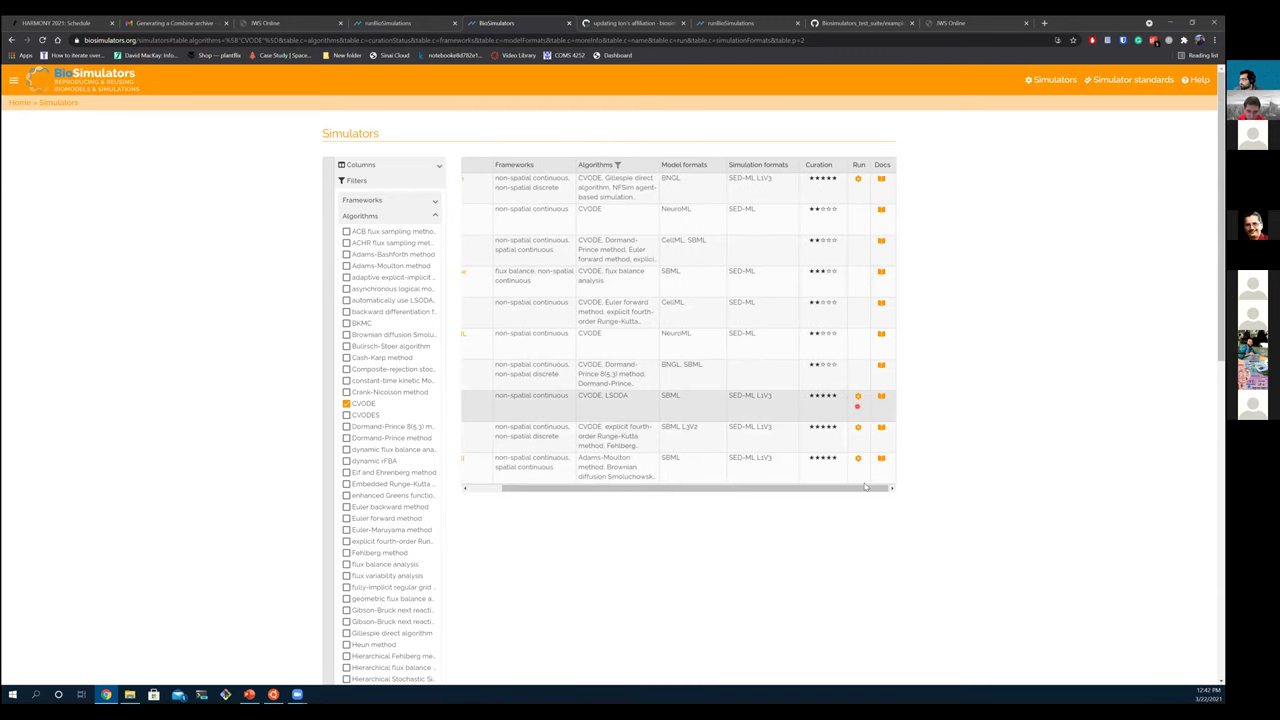
{"action": "left_click_drag", "start_coordinate": [862, 489], "coordinate": [858, 489]}
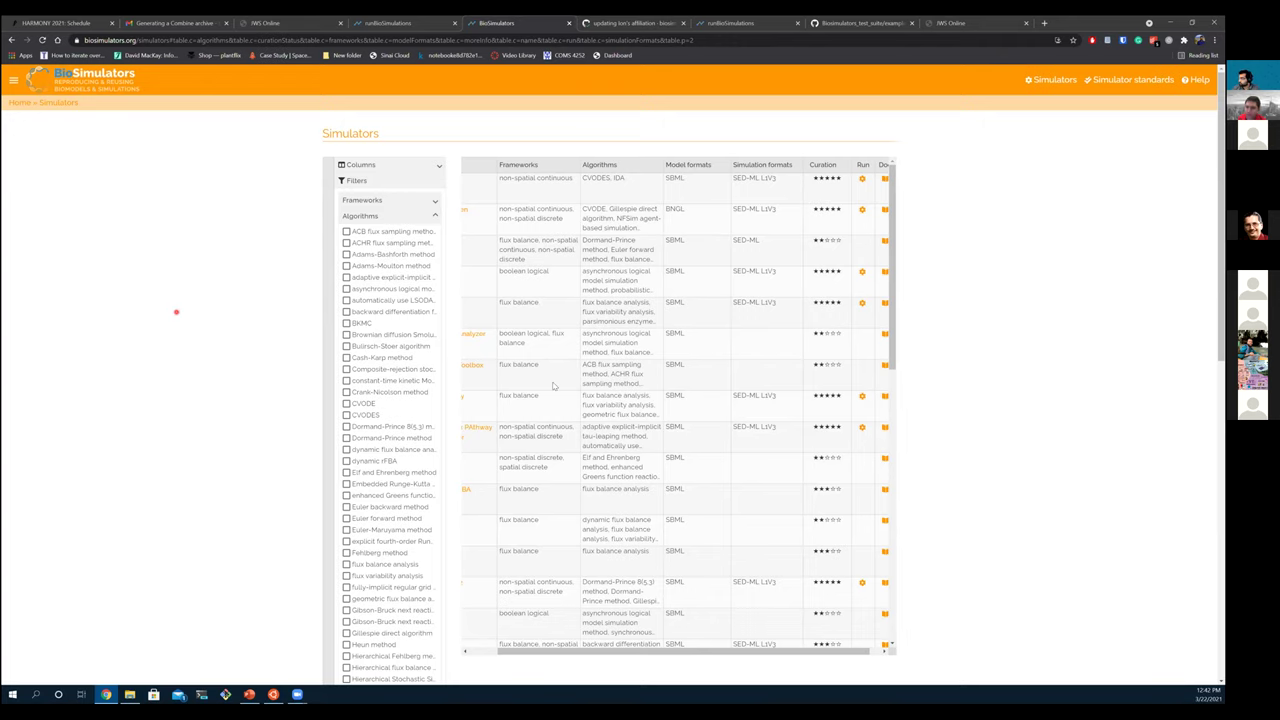
Step: Collapse the Algorithms filter, expand Model formats, and filter the simulators by SBML and then by NeuroML instead
{"action": "scroll", "coordinate": [385, 220], "scroll_direction": "down", "scroll_amount": 3}
{"action": "left_click", "coordinate": [385, 217]}
{"action": "left_click", "coordinate": [375, 231]}
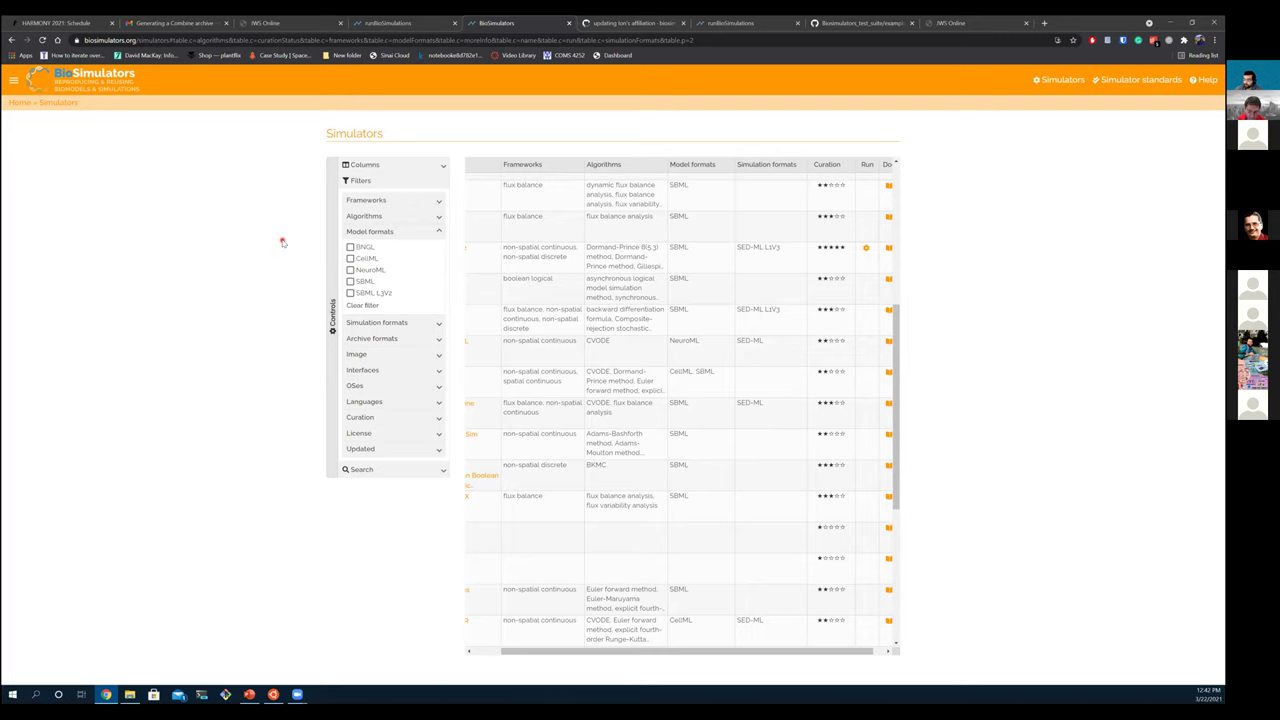
{"action": "left_click", "coordinate": [350, 282]}
{"action": "left_click", "coordinate": [350, 282]}
{"action": "left_click", "coordinate": [350, 270]}
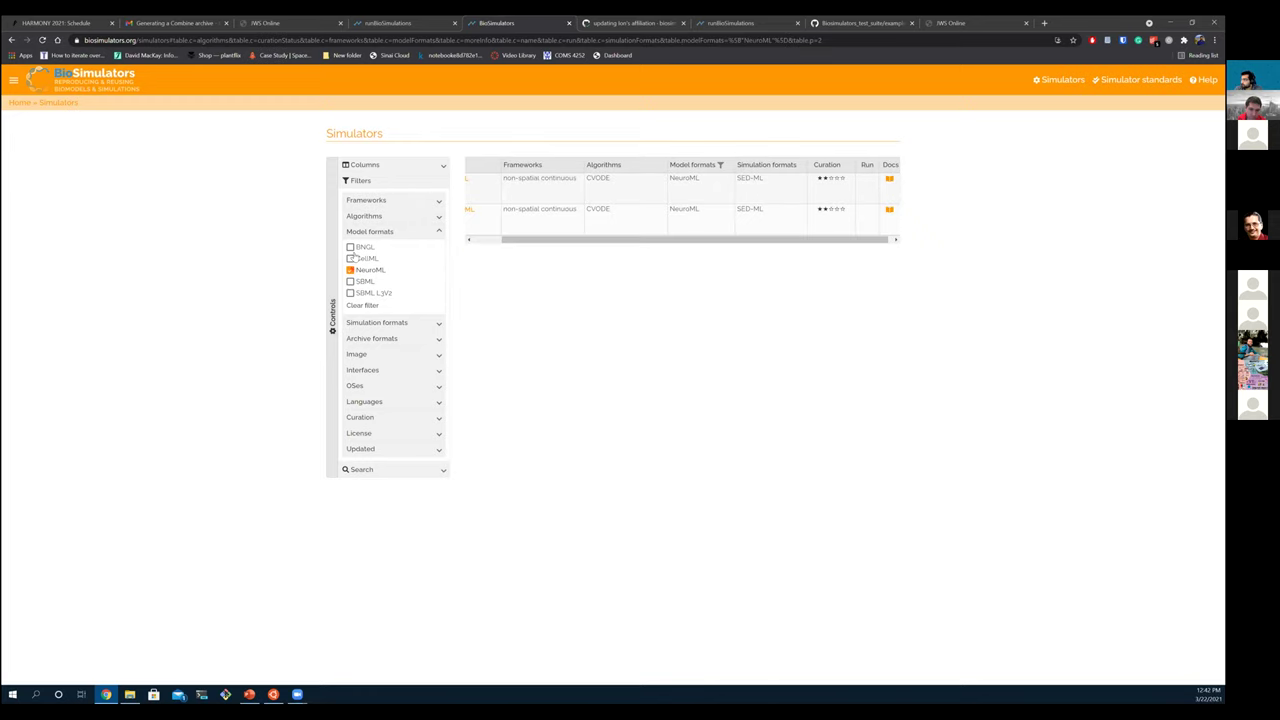
Step: Filter the simulators by the BNGL model format instead, view their names, and clear the filter
{"action": "left_click", "coordinate": [350, 247]}
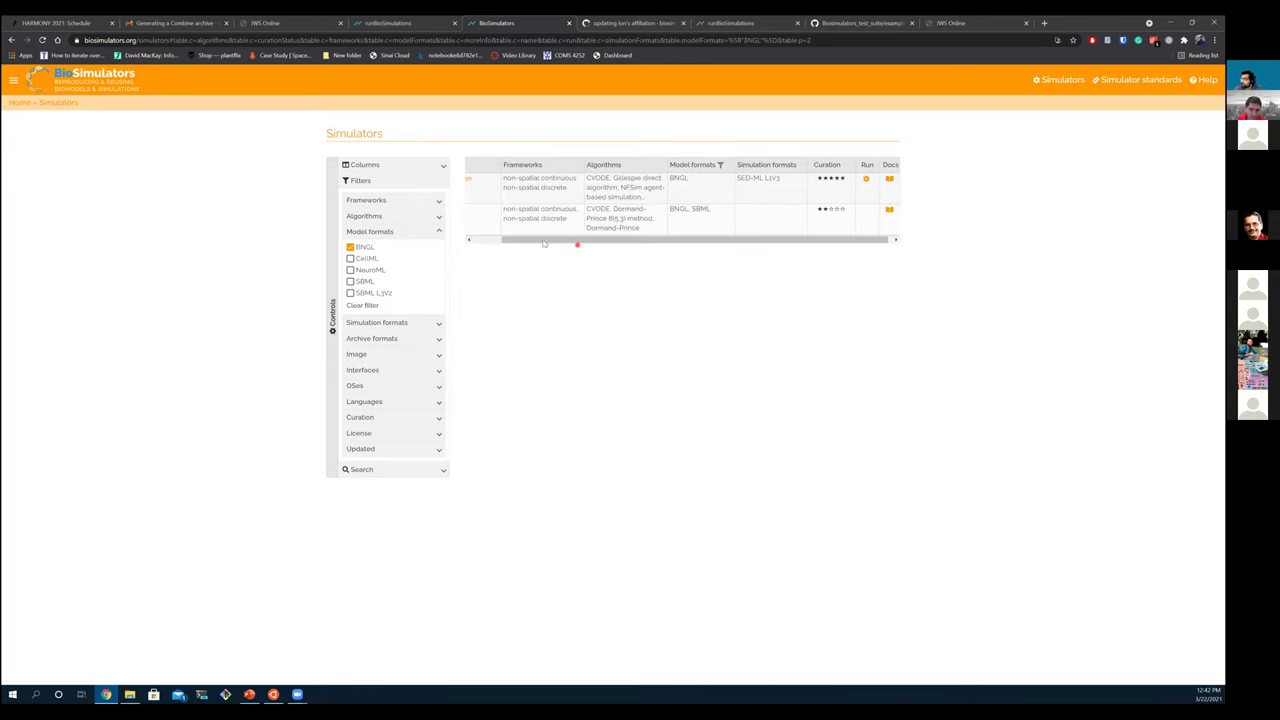
{"action": "left_click_drag", "start_coordinate": [508, 240], "coordinate": [457, 233]}
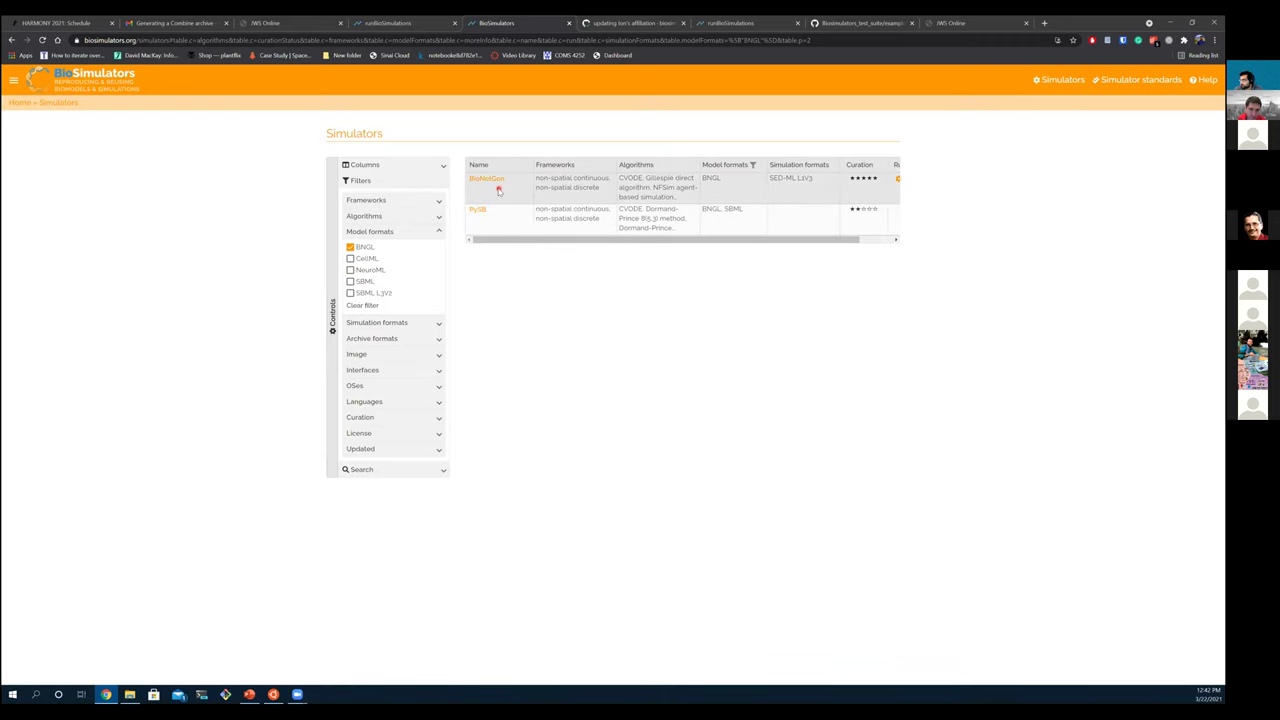
{"action": "left_click", "coordinate": [350, 248]}
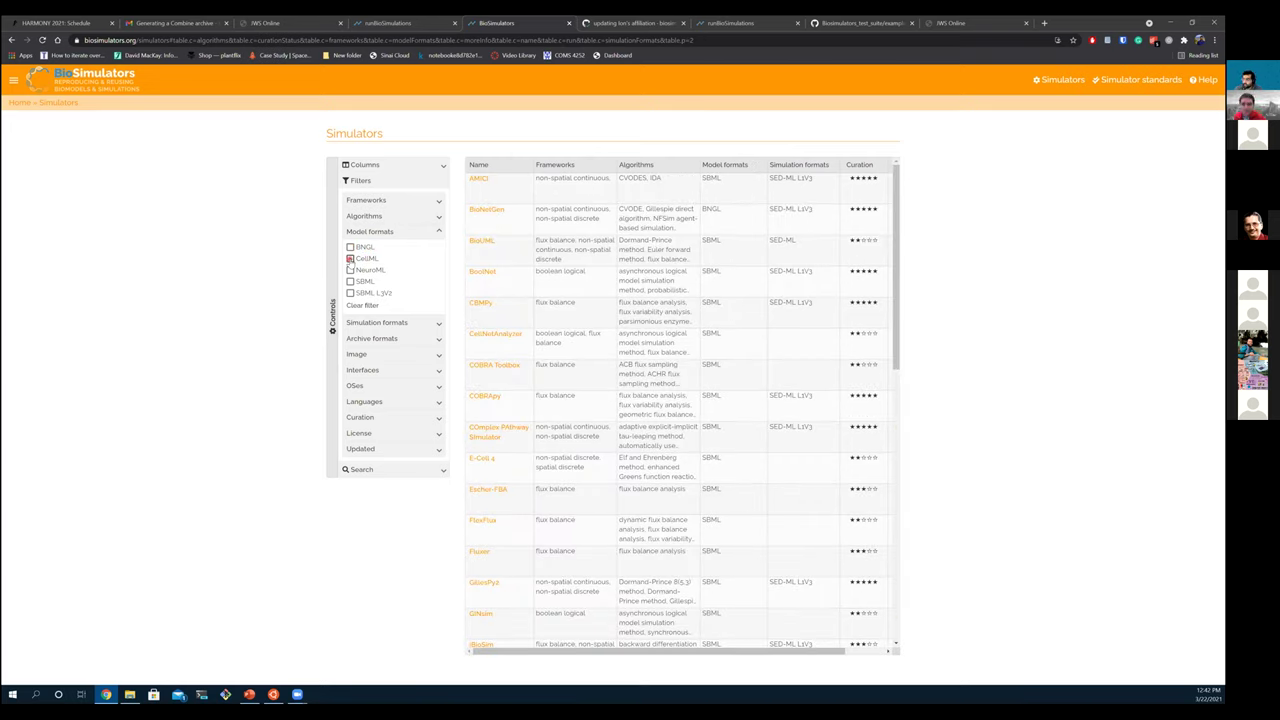
Step: Filter the simulators by the CellML model format, look across the table's columns, and clear the filter
{"action": "left_click", "coordinate": [350, 259]}
{"action": "scroll", "coordinate": [628, 274], "scroll_direction": "right", "scroll_amount": 2}
{"action": "scroll", "coordinate": [535, 274], "scroll_direction": "left", "scroll_amount": 2}
{"action": "left_click", "coordinate": [350, 259]}
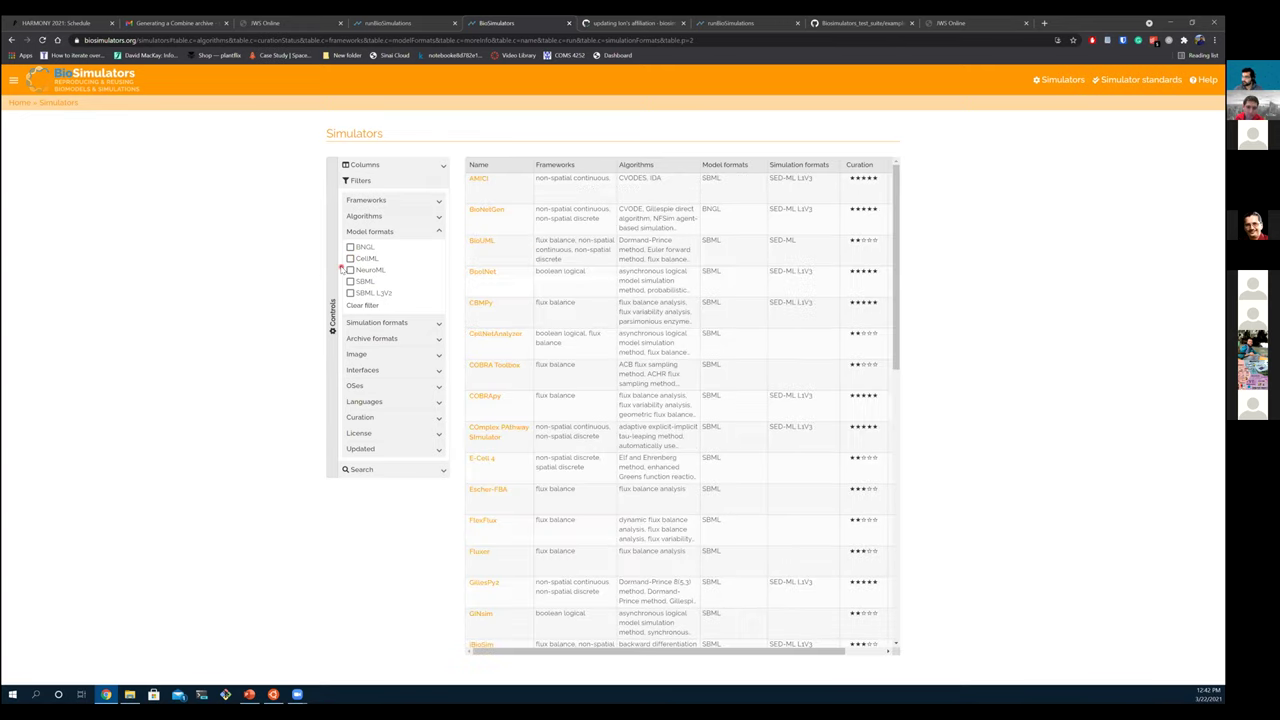
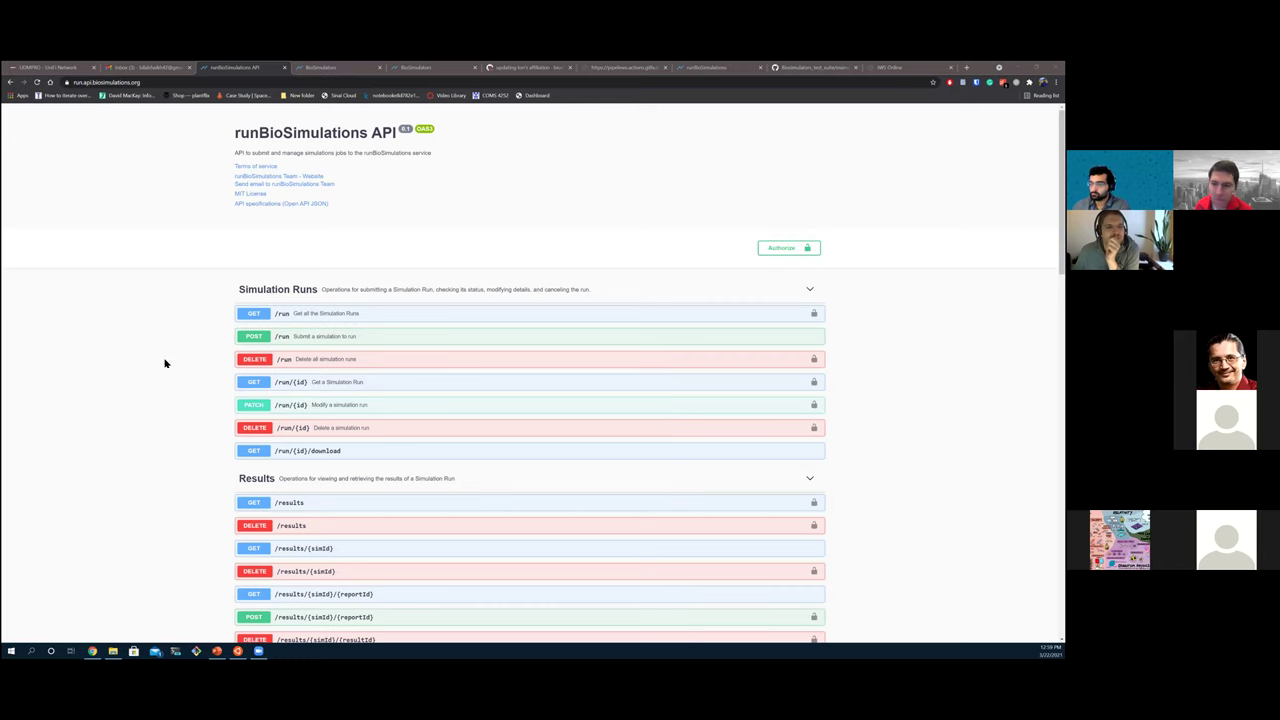
Step: Open the runBioSimulations page for running a simulation project in place of the second BioSimulators page
{"action": "scroll", "coordinate": [116, 343], "scroll_direction": "down", "scroll_amount": 2}
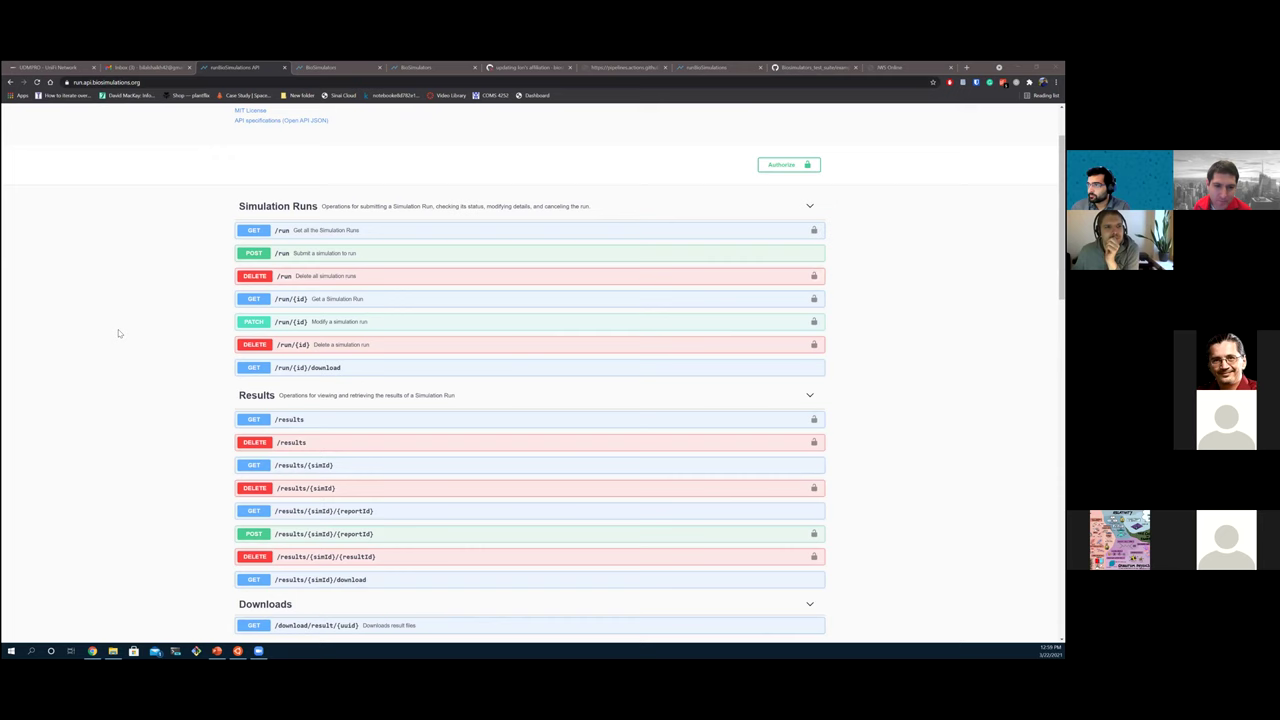
{"action": "scroll", "coordinate": [118, 333], "scroll_direction": "up", "scroll_amount": 1}
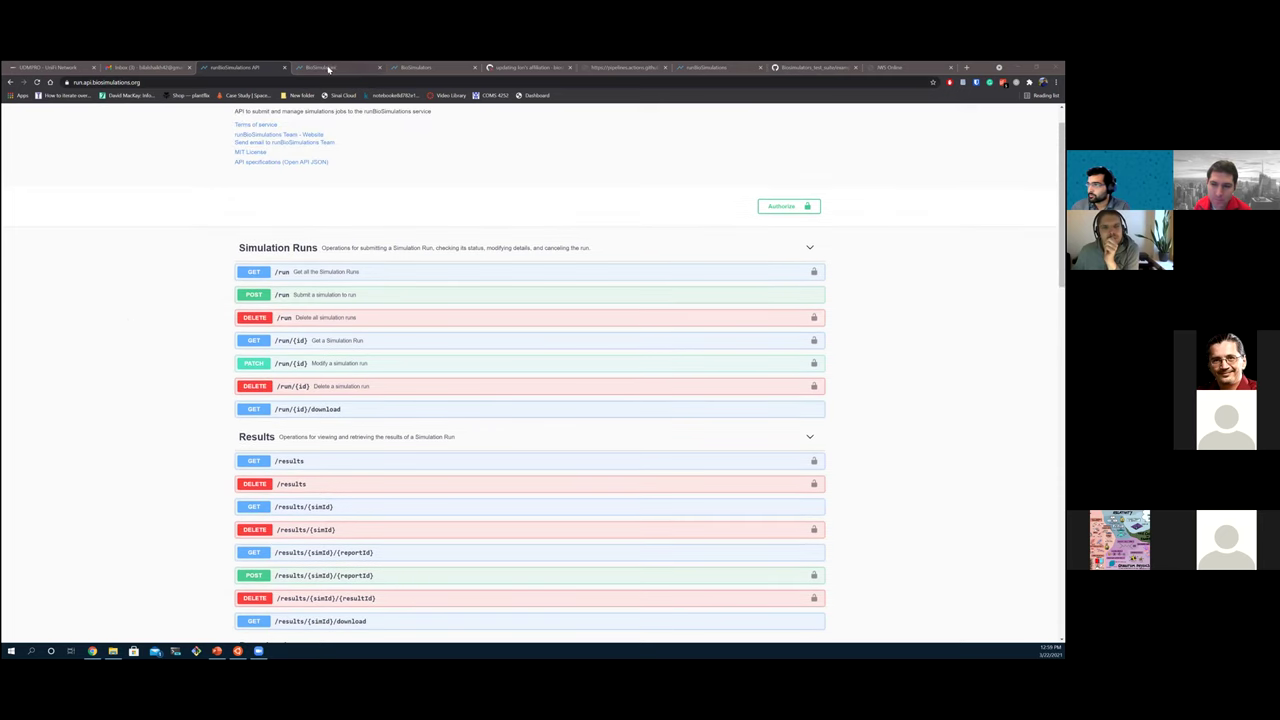
{"action": "left_click", "coordinate": [413, 67]}
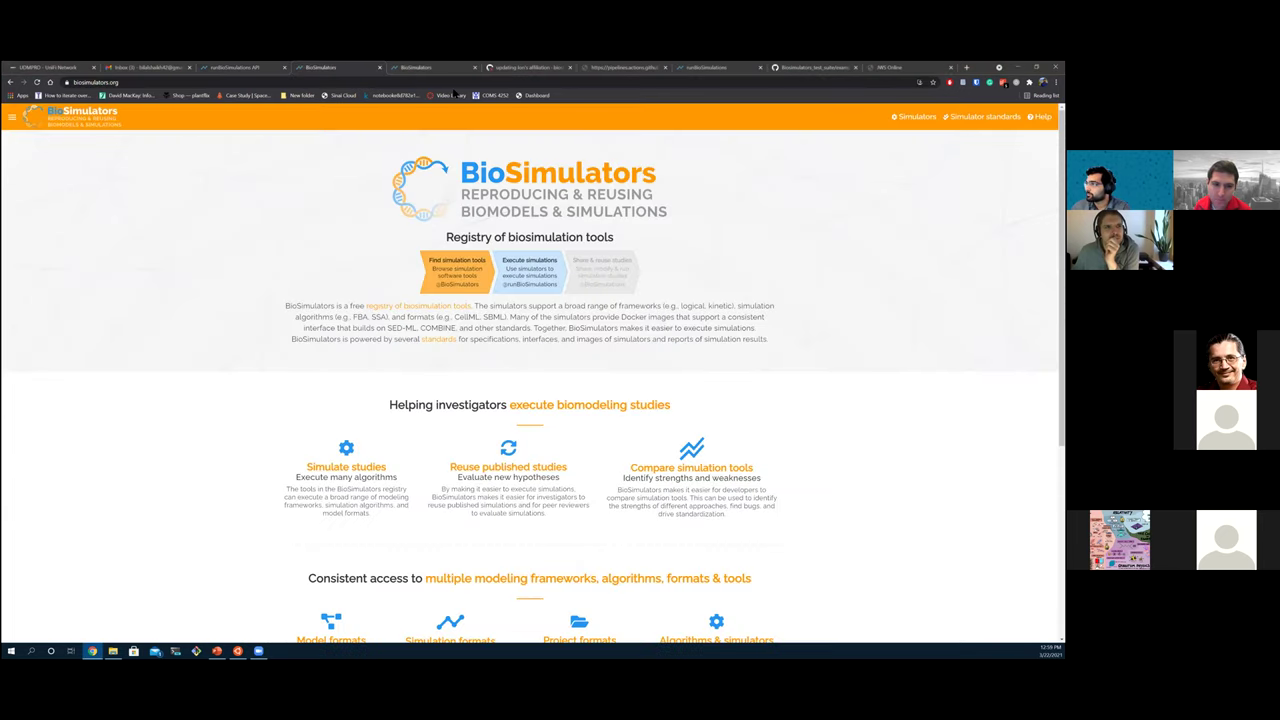
{"action": "left_click", "coordinate": [432, 82]}
{"action": "type", "text": "run"}
{"action": "key", "text": "Return"}
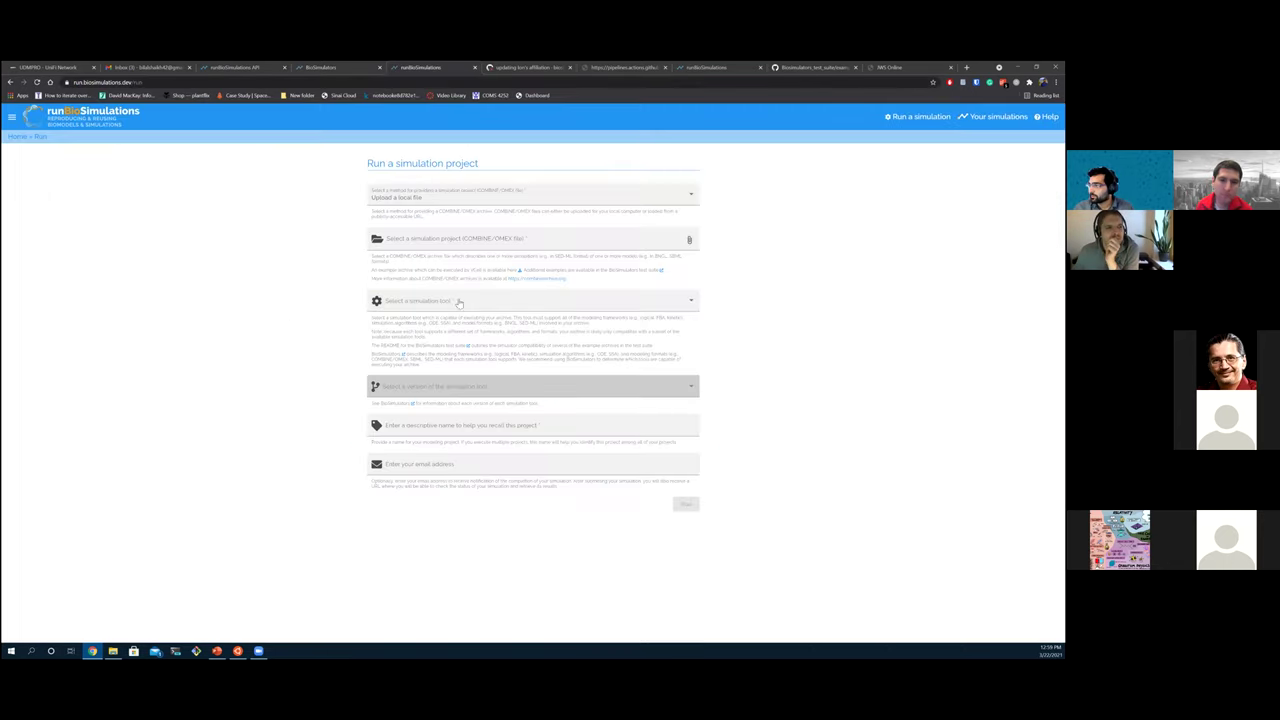
Step: Return to the runBioSimulations API documentation and look over its Simulation Runs and Results endpoints
{"action": "left_click", "coordinate": [240, 66]}
{"action": "scroll", "coordinate": [177, 149], "scroll_direction": "up", "scroll_amount": 1}
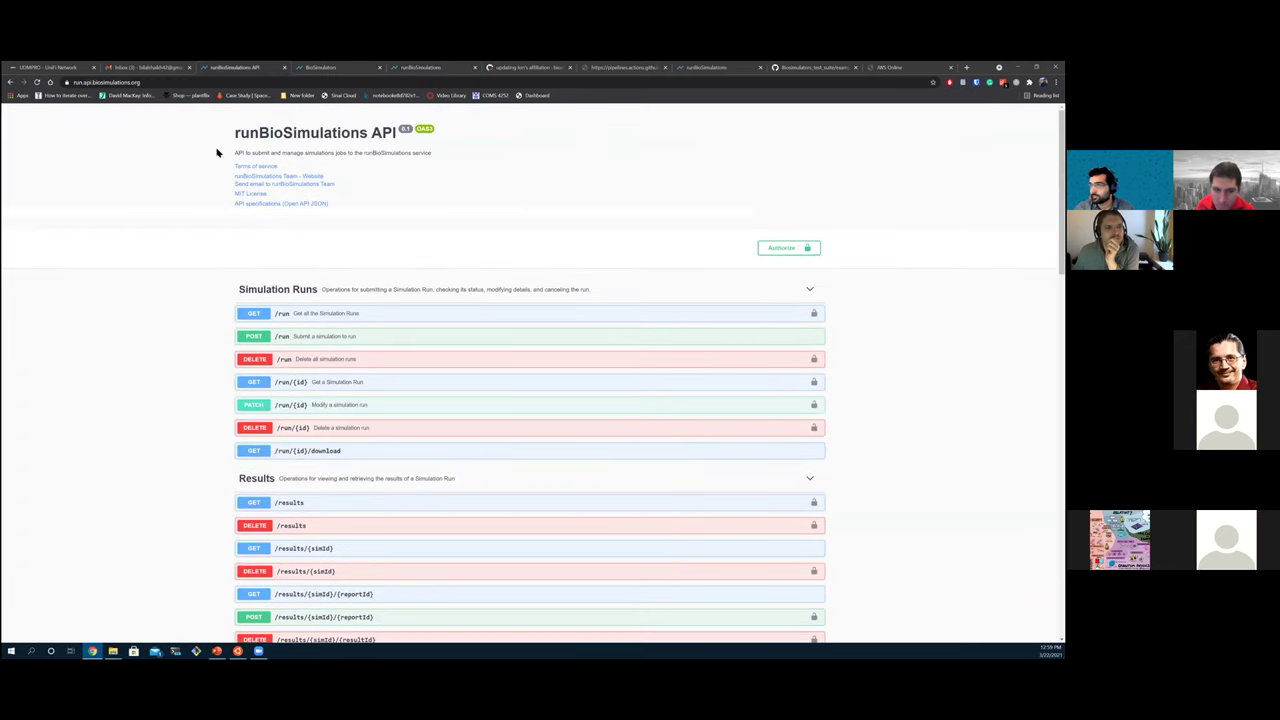
{"action": "scroll", "coordinate": [203, 229], "scroll_direction": "down", "scroll_amount": 2}
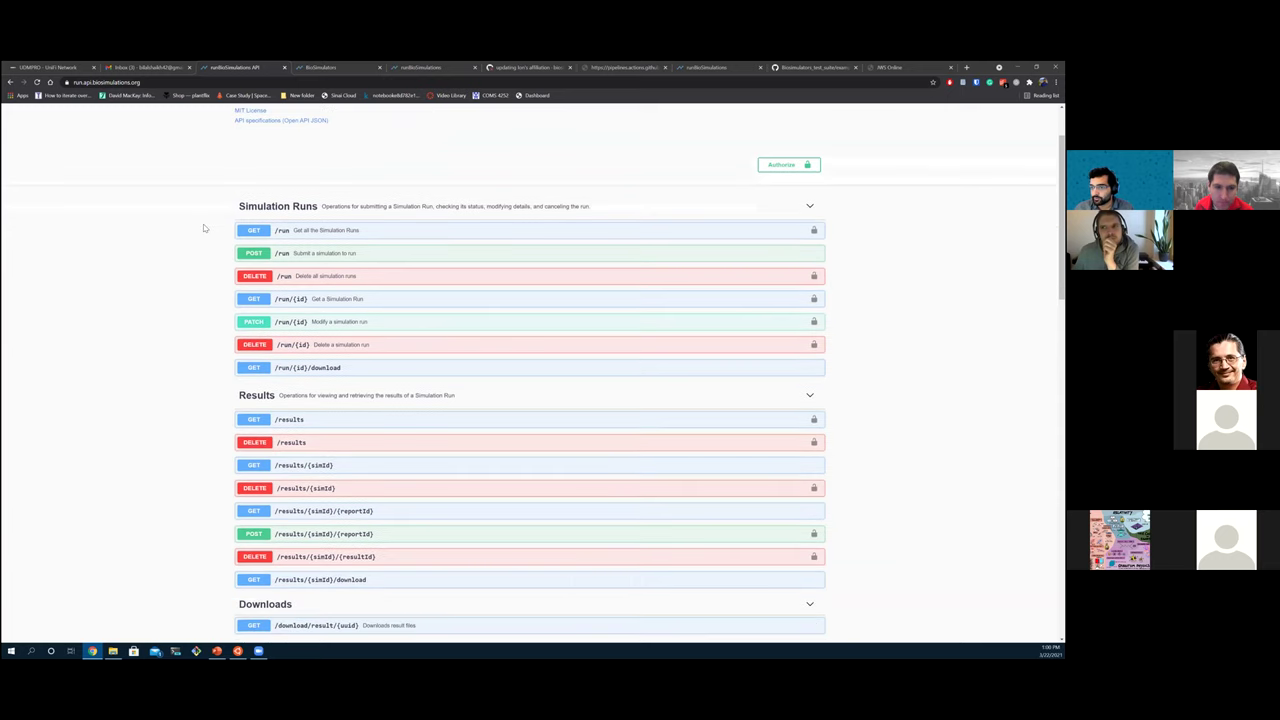
{"action": "scroll", "coordinate": [169, 309], "scroll_direction": "down", "scroll_amount": 1}
{"action": "scroll", "coordinate": [169, 309], "scroll_direction": "up", "scroll_amount": 1}
{"action": "scroll", "coordinate": [169, 309], "scroll_direction": "down", "scroll_amount": 1}
{"action": "scroll", "coordinate": [169, 309], "scroll_direction": "up", "scroll_amount": 1}
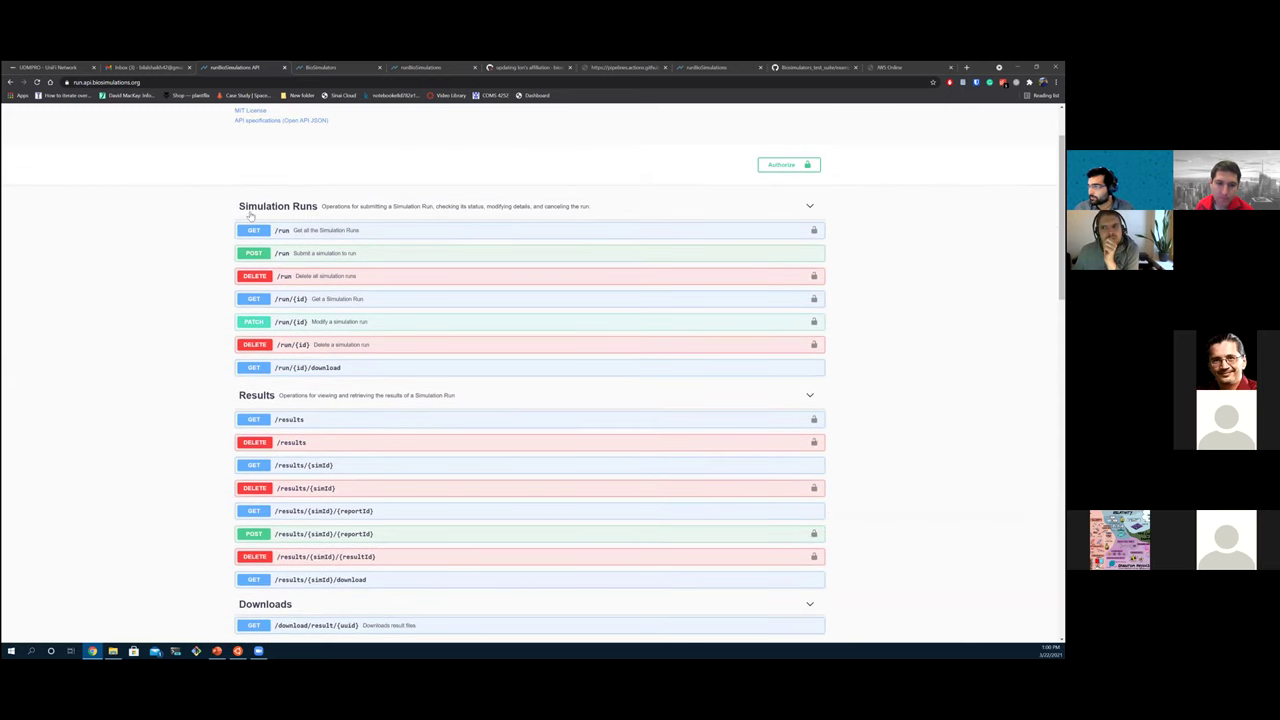
Step: Expand the POST /run endpoint for submitting a simulation and enable trying it out
{"action": "left_click", "coordinate": [390, 253]}
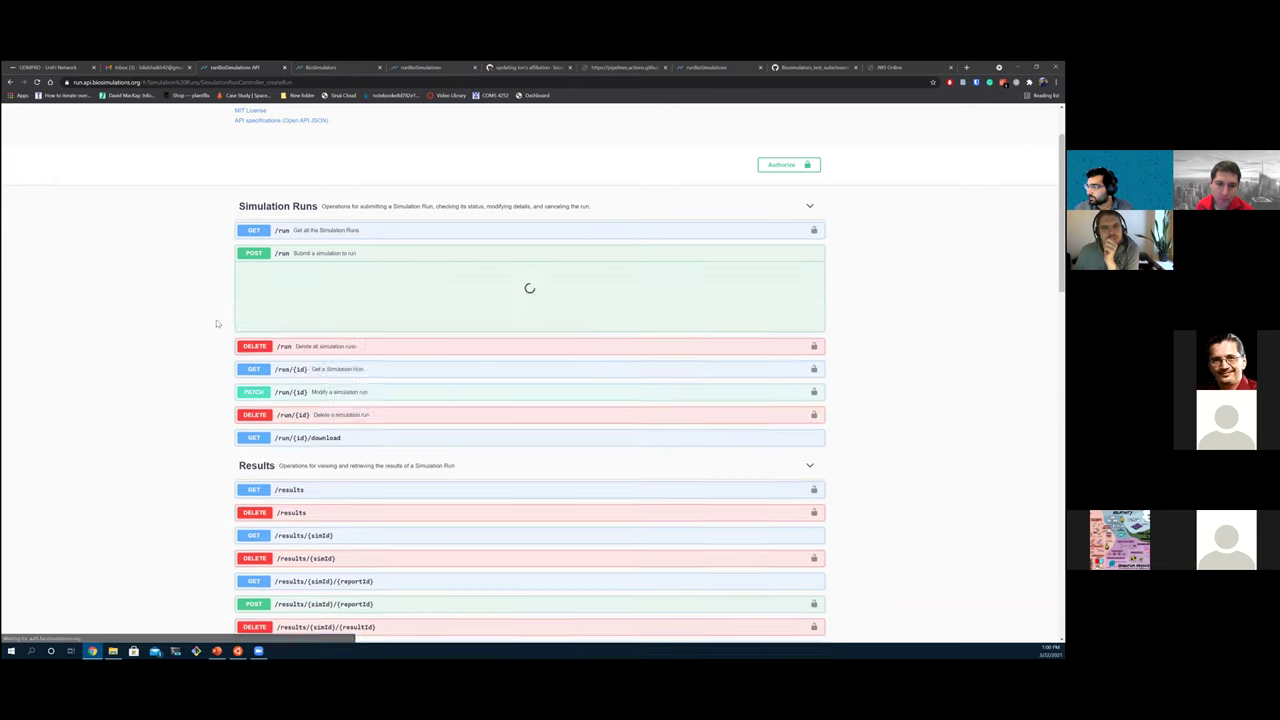
{"action": "scroll", "coordinate": [371, 434], "scroll_direction": "down", "scroll_amount": 2}
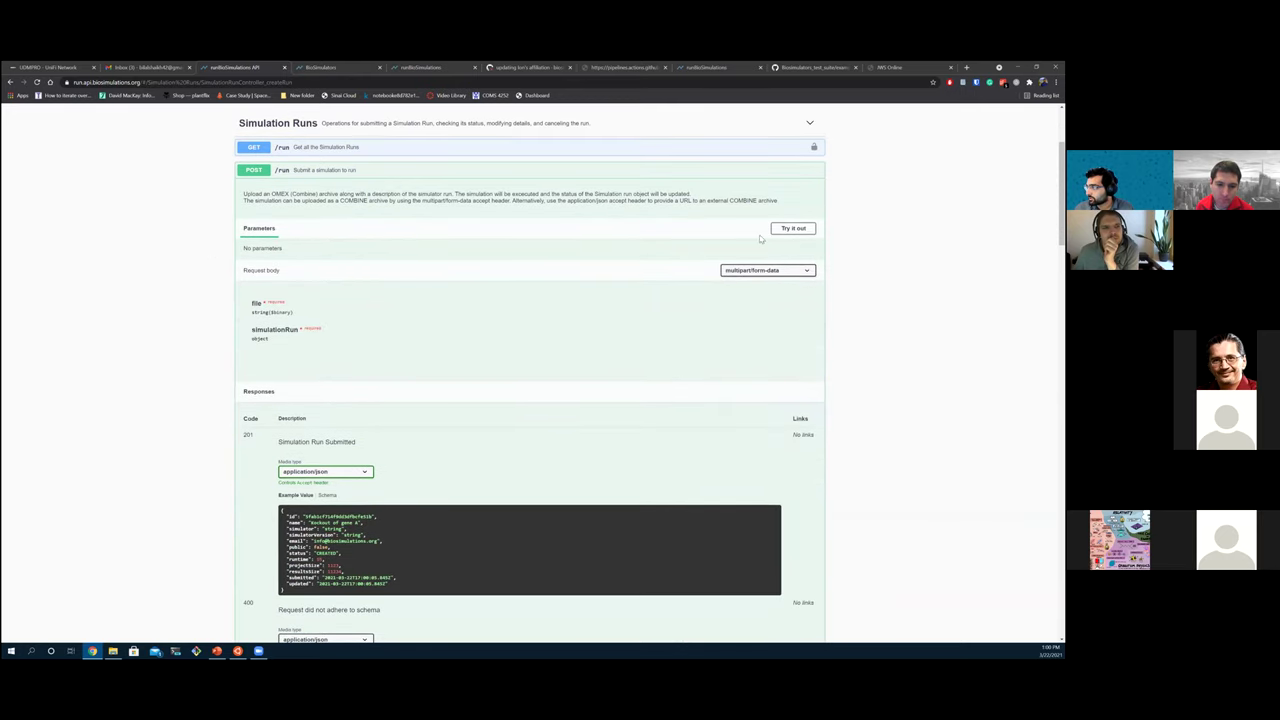
{"action": "left_click", "coordinate": [793, 228]}
{"action": "scroll", "coordinate": [354, 234], "scroll_direction": "down", "scroll_amount": 2}
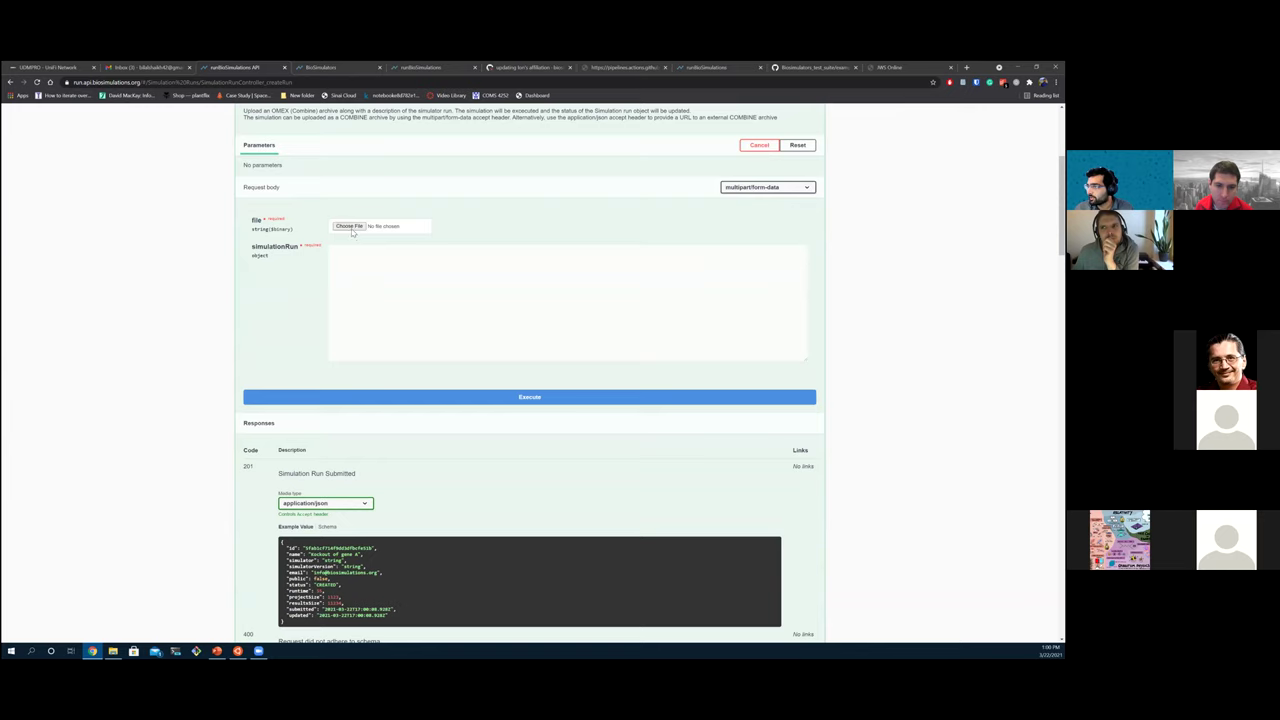
{"action": "left_click", "coordinate": [349, 226]}
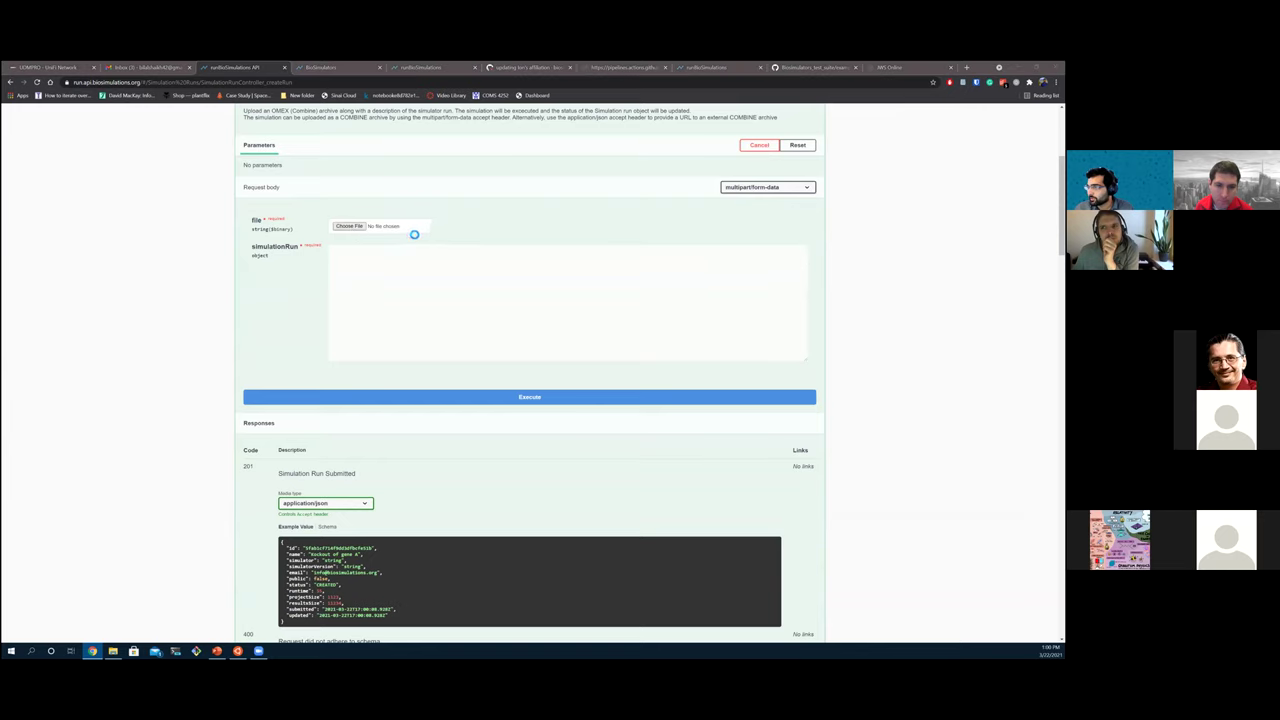
{"action": "left_click", "coordinate": [312, 297]}
{"action": "left_click", "coordinate": [404, 338]}
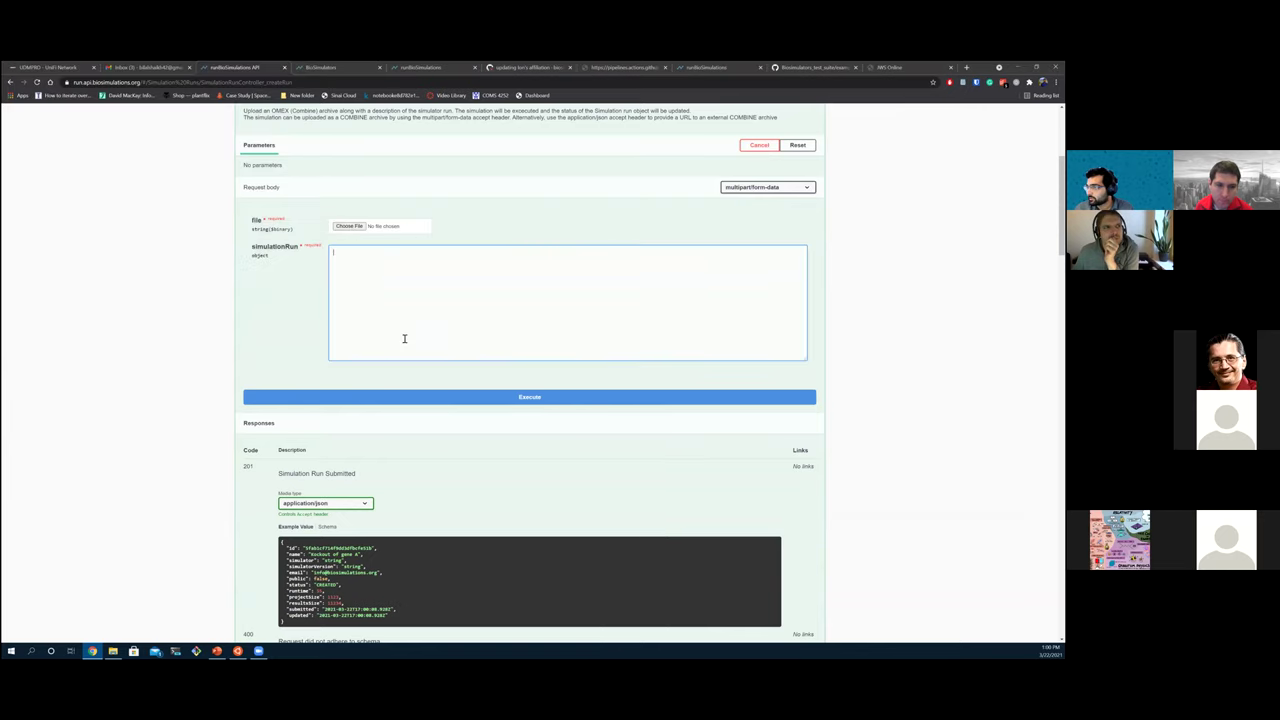
Step: Switch the request body to application/json and copy its entire example JSON
{"action": "scroll", "coordinate": [404, 338], "scroll_direction": "up", "scroll_amount": 2}
{"action": "left_click", "coordinate": [768, 270]}
{"action": "left_click", "coordinate": [762, 282]}
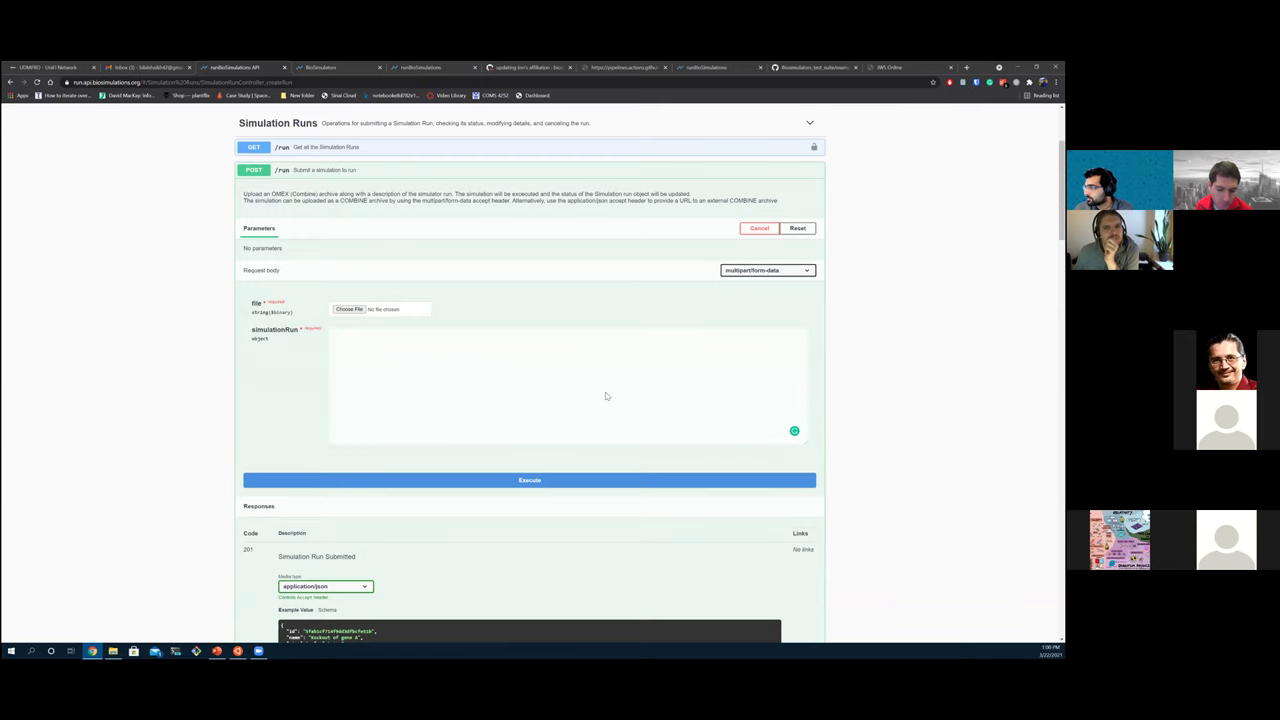
{"action": "left_click", "coordinate": [279, 333]}
{"action": "key", "text": "ctrl+a"}
{"action": "right_click", "coordinate": [260, 311]}
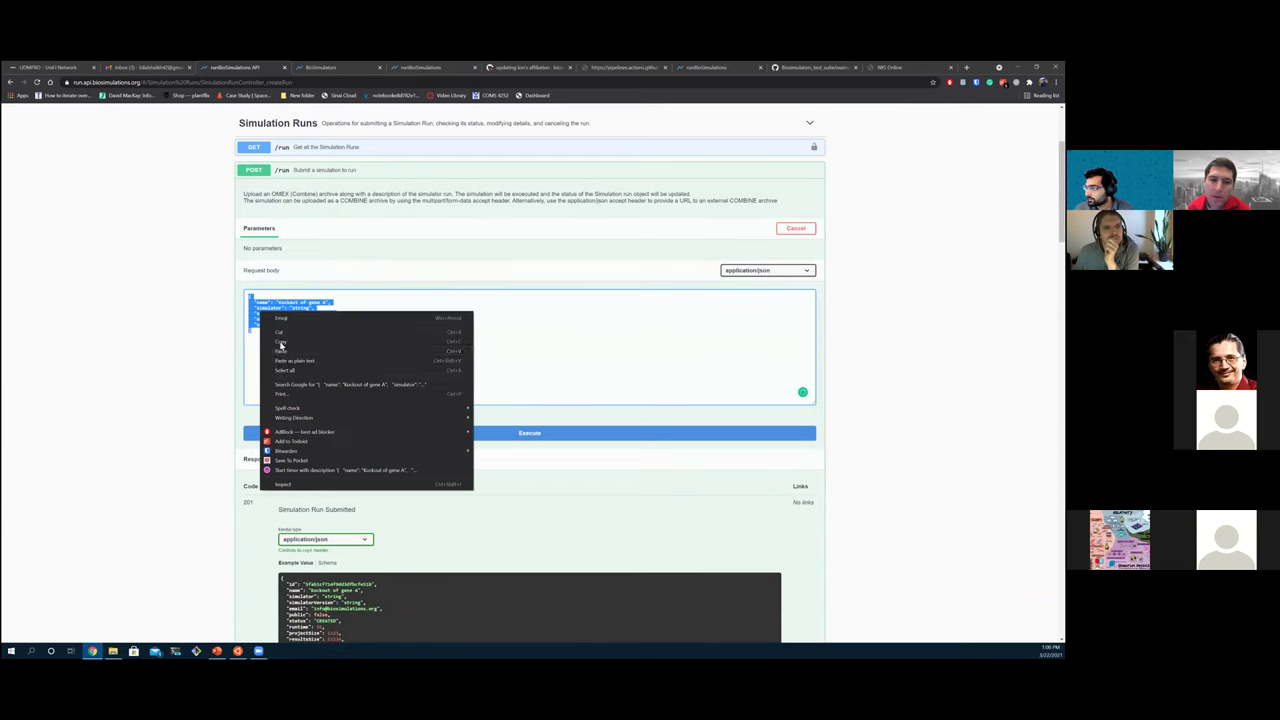
{"action": "left_click", "coordinate": [280, 343]}
Step: Switch the request body back to multipart/form-data and paste the copied JSON into the simulationRun field
{"action": "left_click", "coordinate": [762, 271]}
{"action": "left_click", "coordinate": [752, 281]}
{"action": "left_click", "coordinate": [364, 337]}
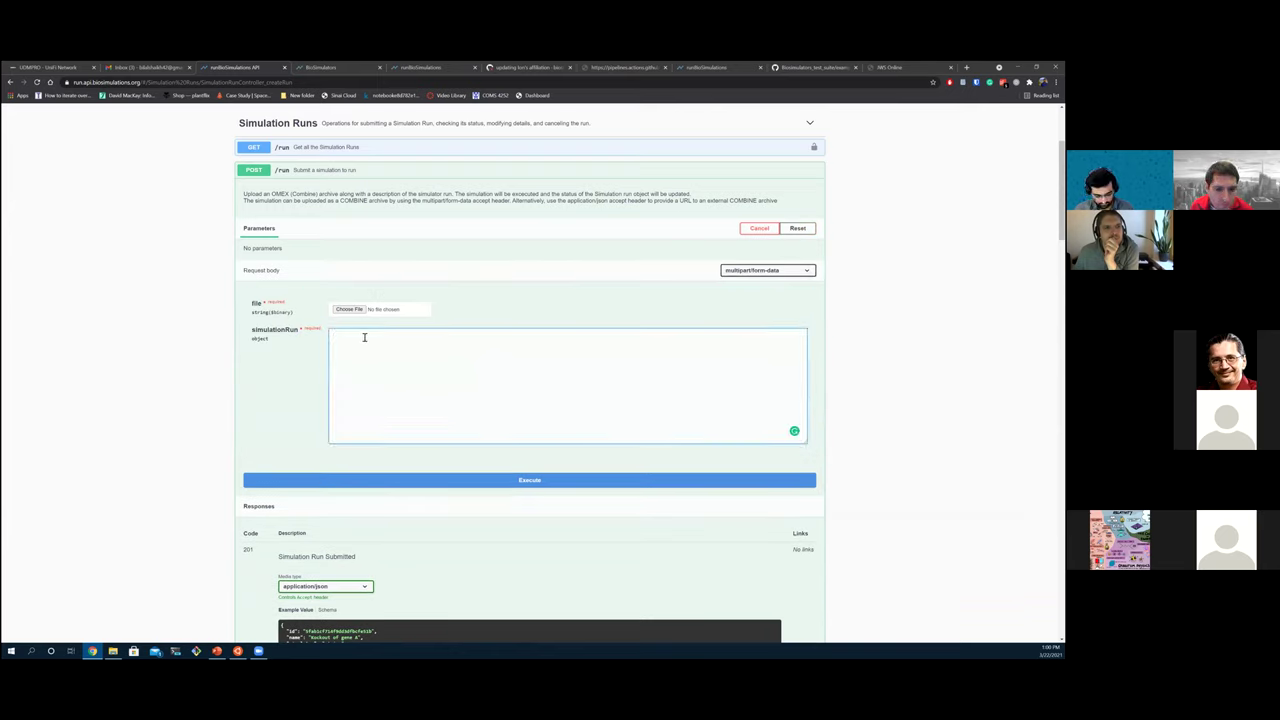
{"action": "key", "text": "ctrl+v"}
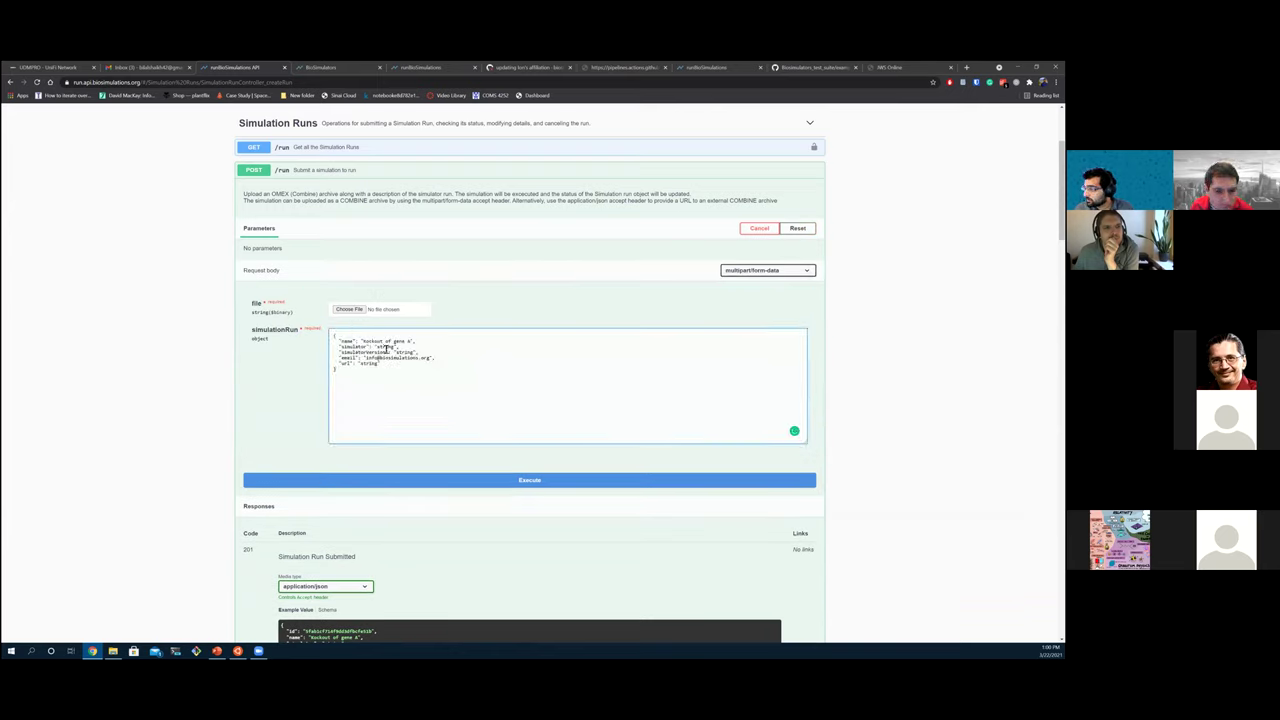
Step: Set the simulator to tellurium and simulatorVersion to 2.2.0 in the simulationRun JSON, checking the other open pages for the version
{"action": "type", "text": "tellurium"}
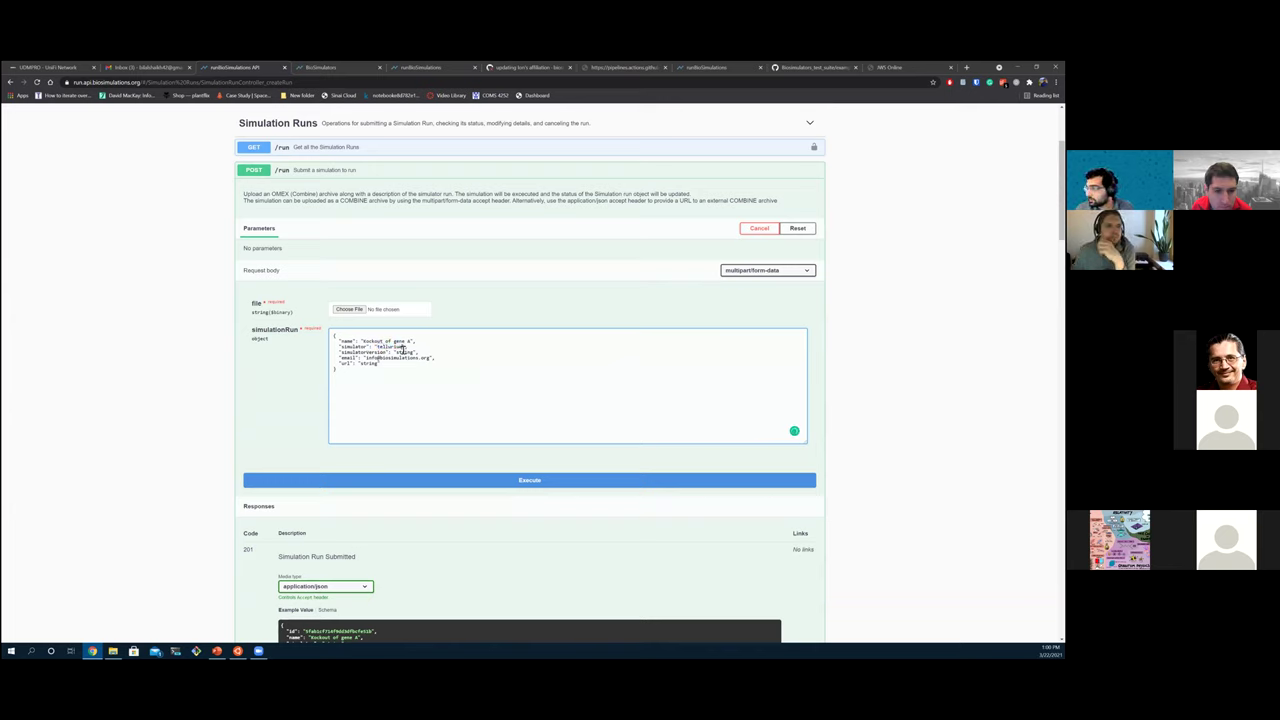
{"action": "double_click", "coordinate": [404, 352]}
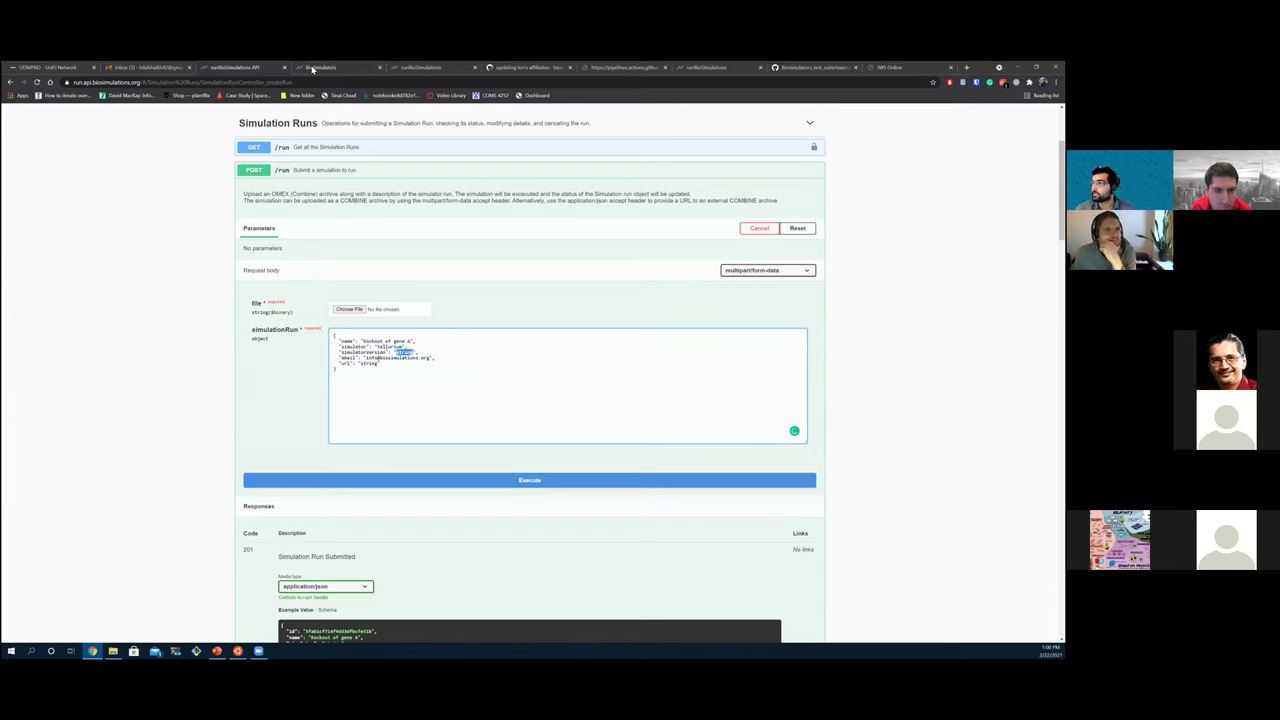
{"action": "left_click", "coordinate": [318, 67]}
{"action": "left_click", "coordinate": [598, 66]}
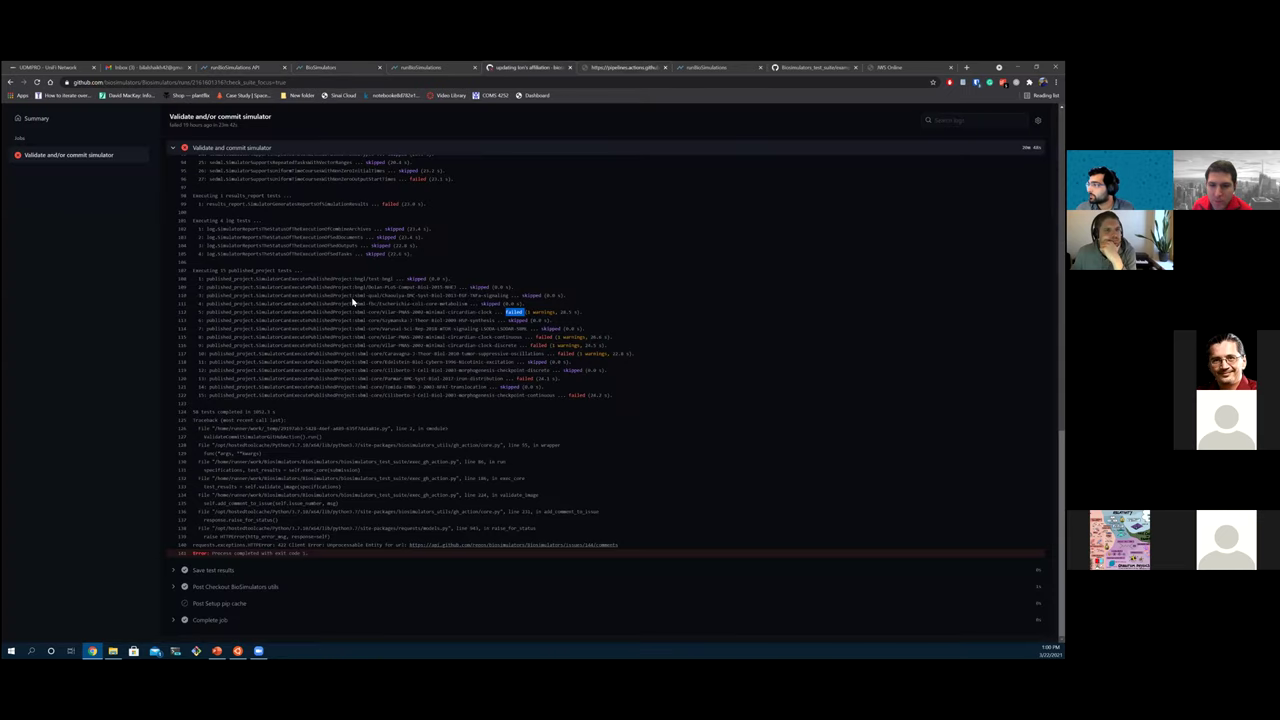
{"action": "left_click", "coordinate": [705, 67]}
{"action": "left_click", "coordinate": [235, 67]}
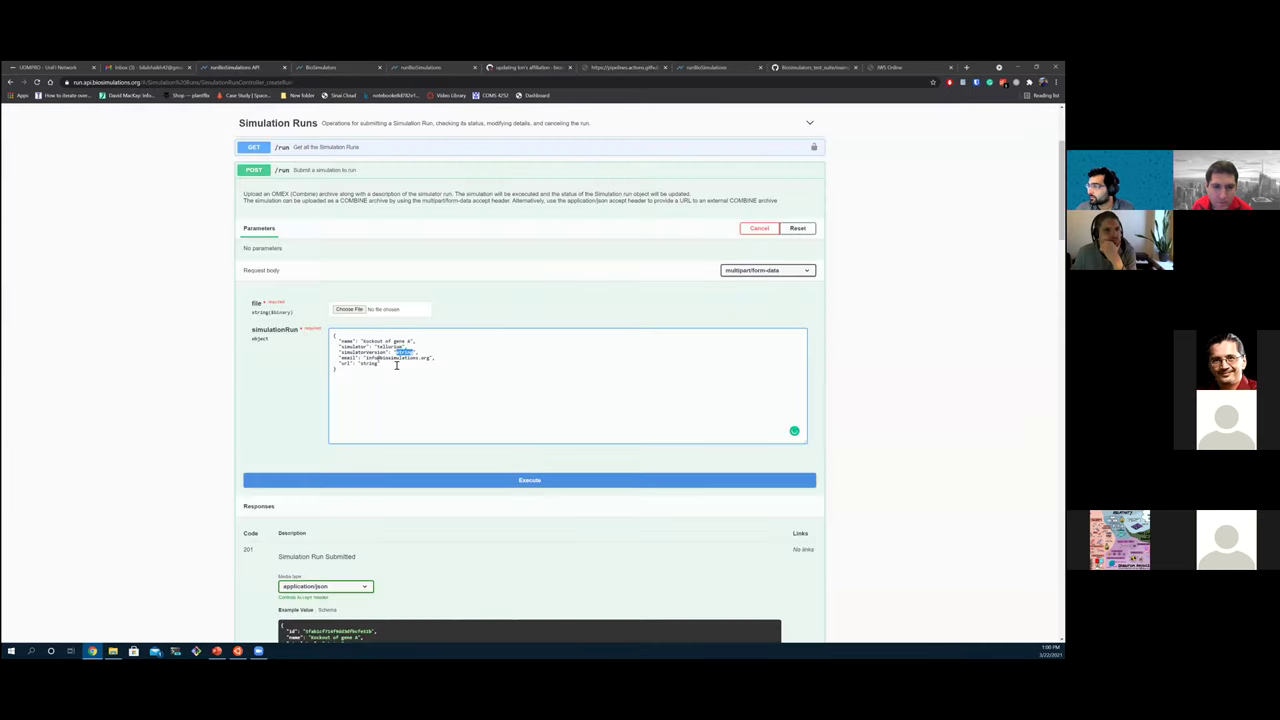
{"action": "type", "text": "2.2.0"}
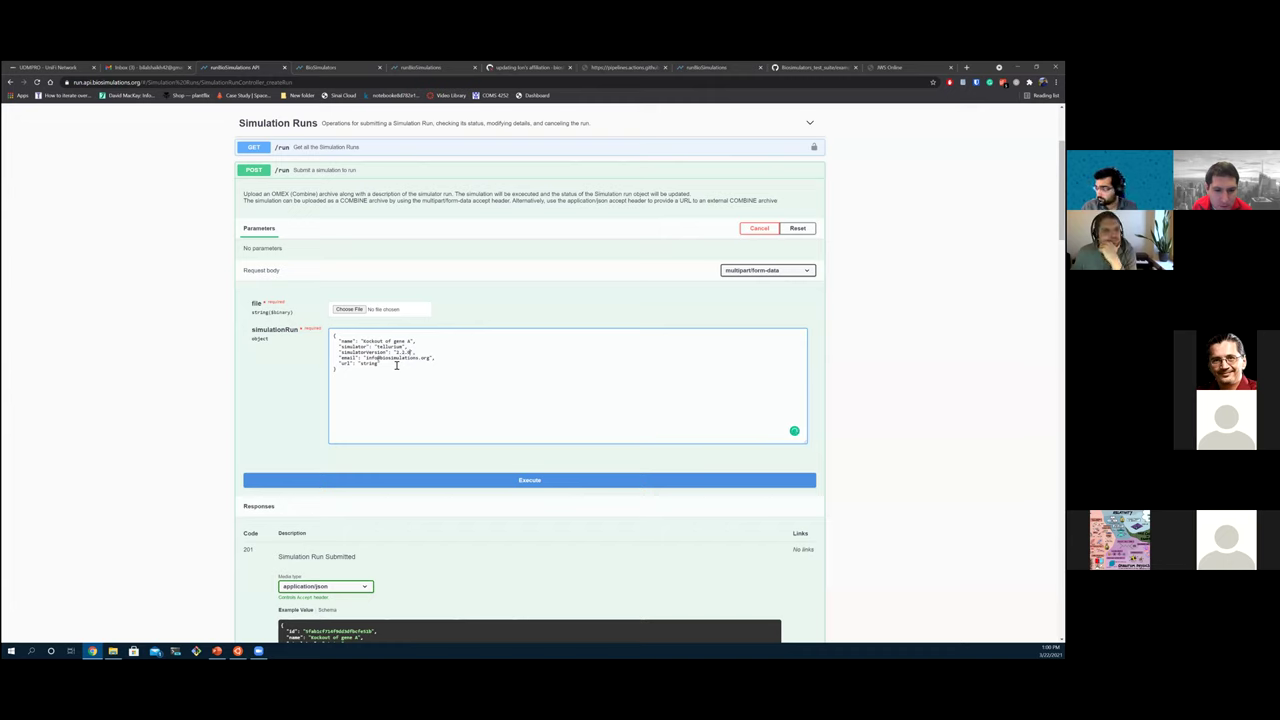
Step: Remove the url field from the simulationRun JSON and attach the Caravagna tumor-suppressive-oscillations OMEX archive as the file
{"action": "left_click_drag", "start_coordinate": [380, 363], "coordinate": [340, 366]}
{"action": "key", "text": "BackSpace"}
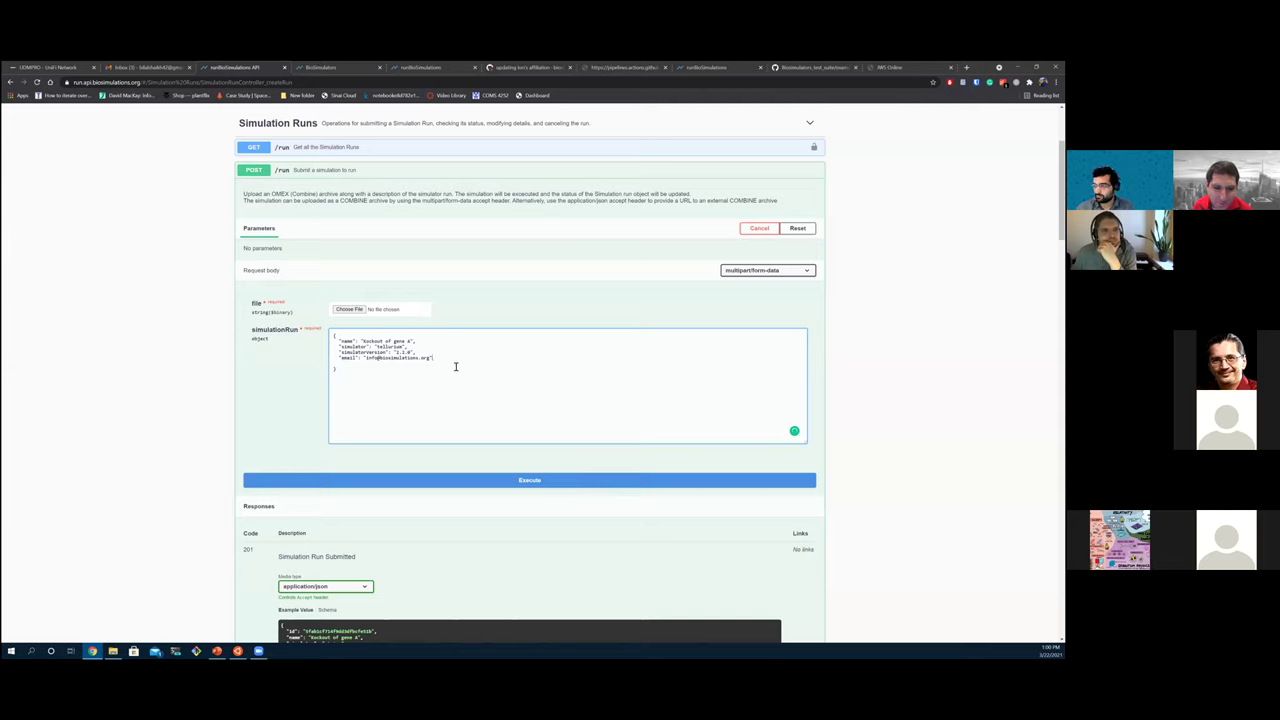
{"action": "left_click", "coordinate": [355, 309]}
{"action": "left_click", "coordinate": [350, 310]}
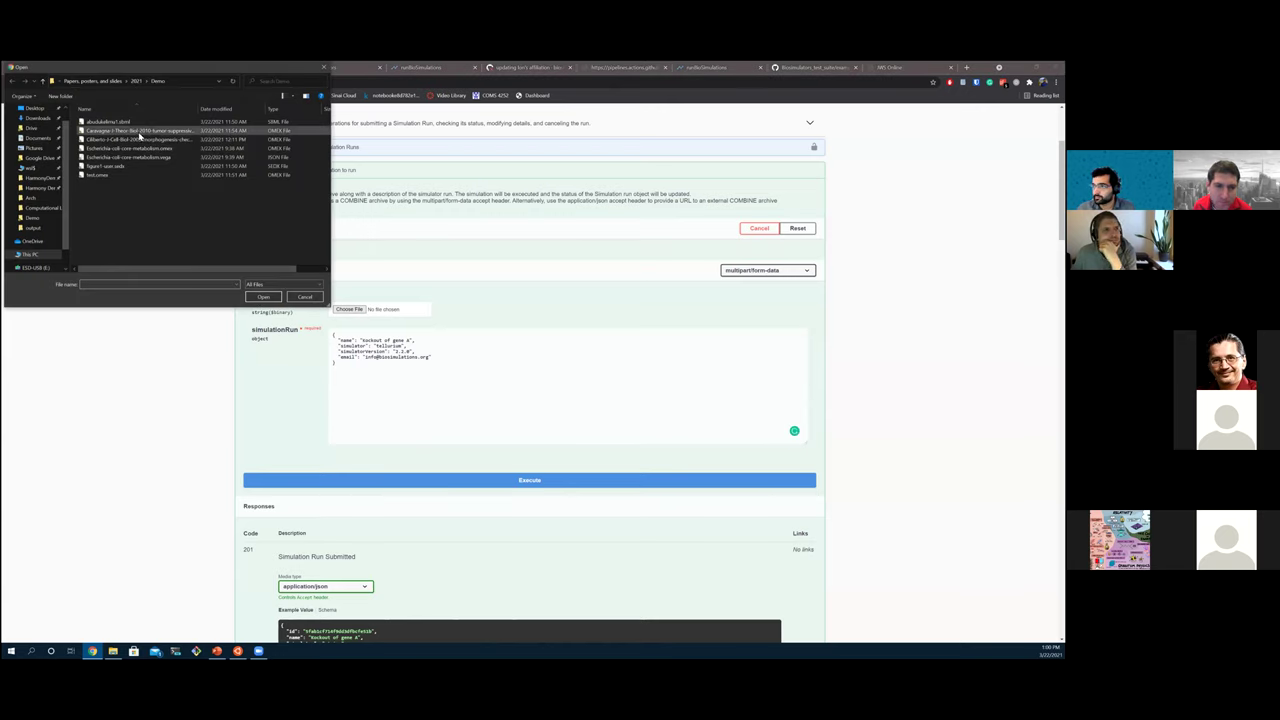
{"action": "double_click", "coordinate": [140, 134]}
Step: Execute the POST /run request and review the generated curl command and the response body
{"action": "scroll", "coordinate": [210, 340], "scroll_direction": "down", "scroll_amount": 2}
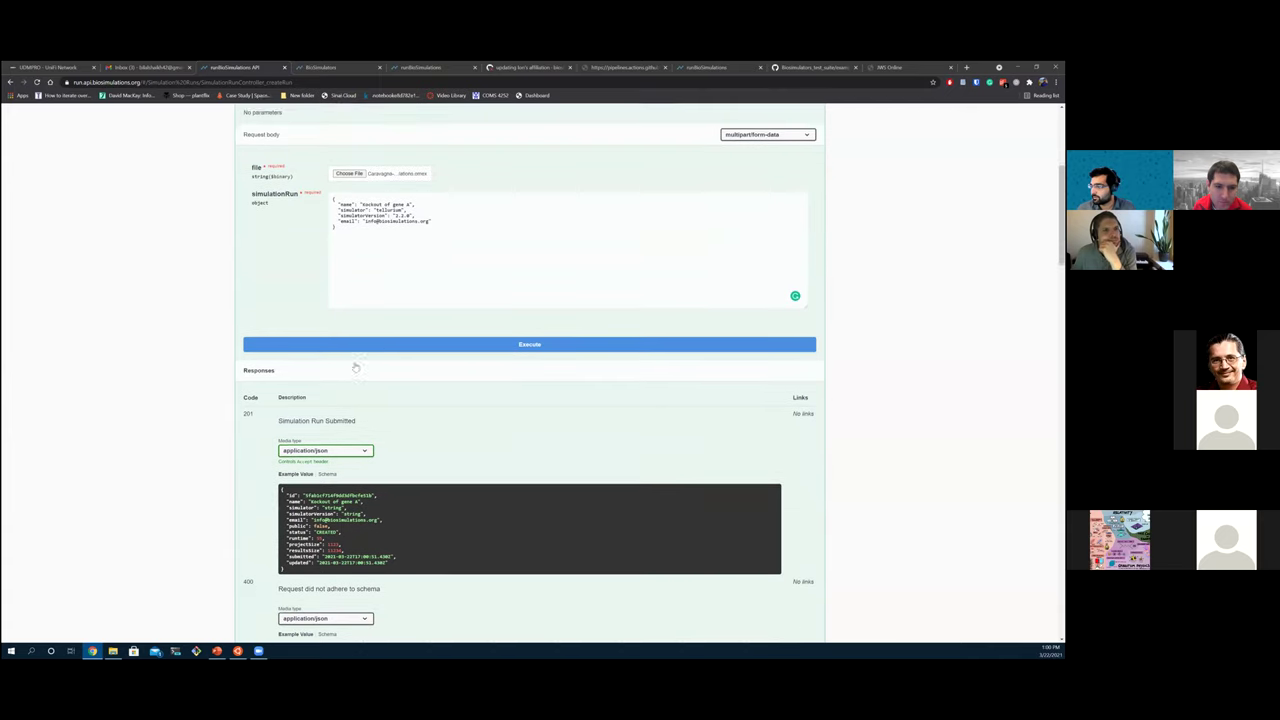
{"action": "left_click", "coordinate": [374, 355]}
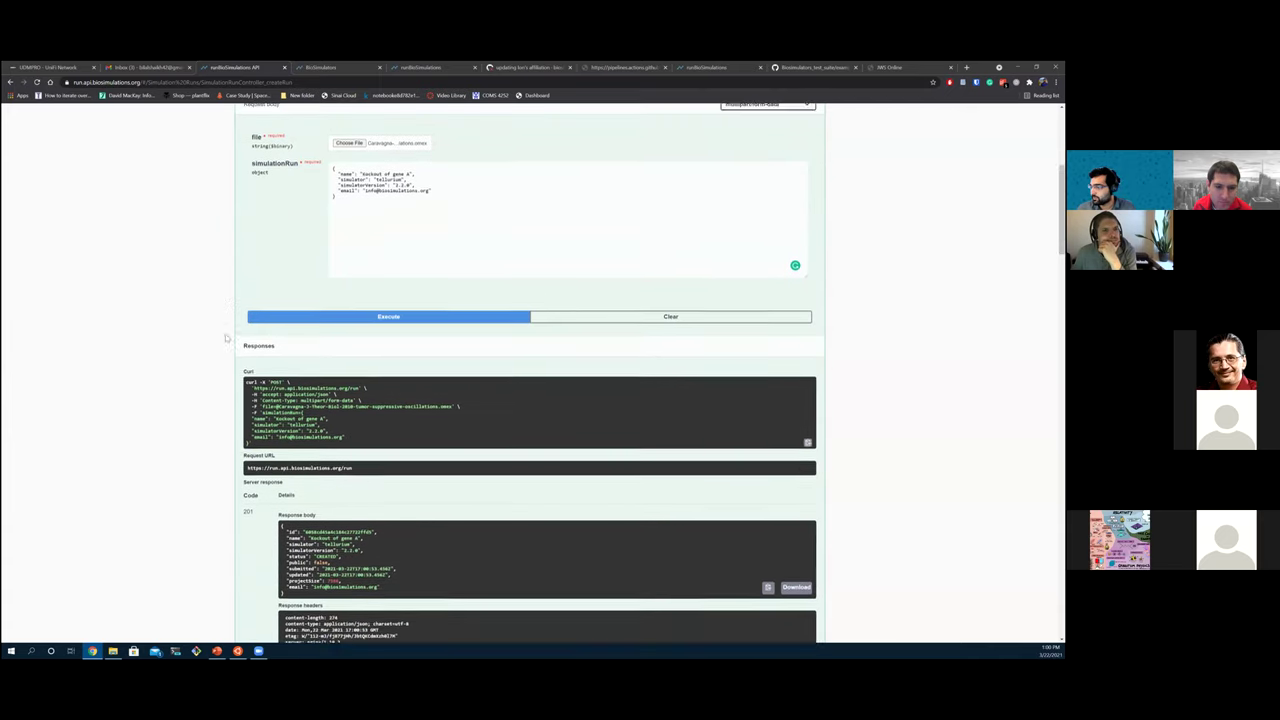
{"action": "scroll", "coordinate": [226, 338], "scroll_direction": "down", "scroll_amount": 3}
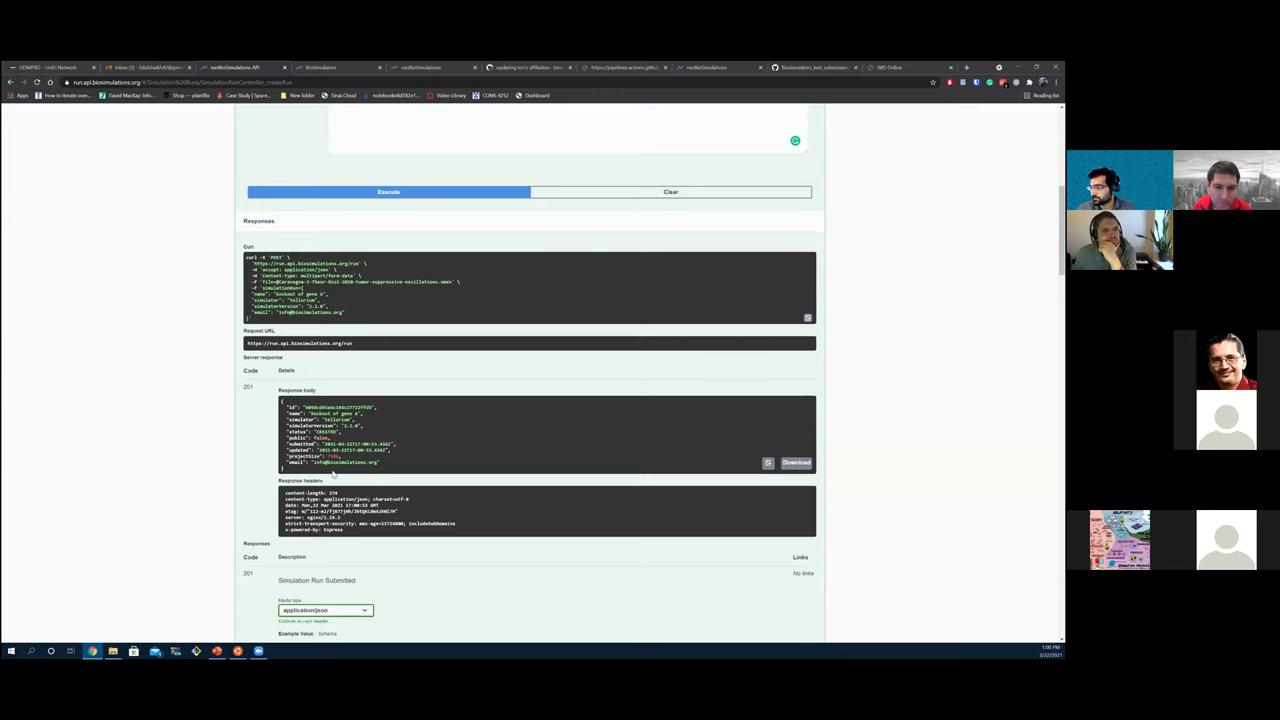
{"action": "left_click_drag", "start_coordinate": [271, 414], "coordinate": [283, 410]}
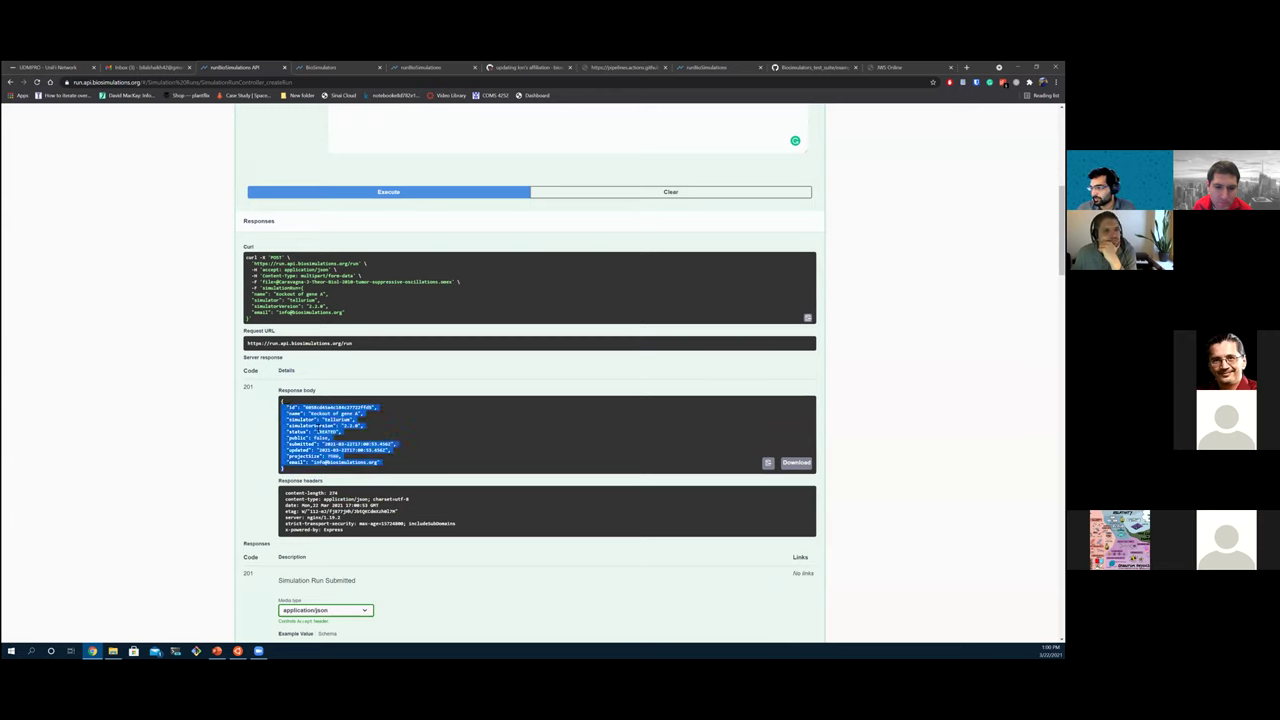
{"action": "left_click", "coordinate": [294, 346]}
{"action": "left_click_drag", "start_coordinate": [262, 318], "coordinate": [244, 258]}
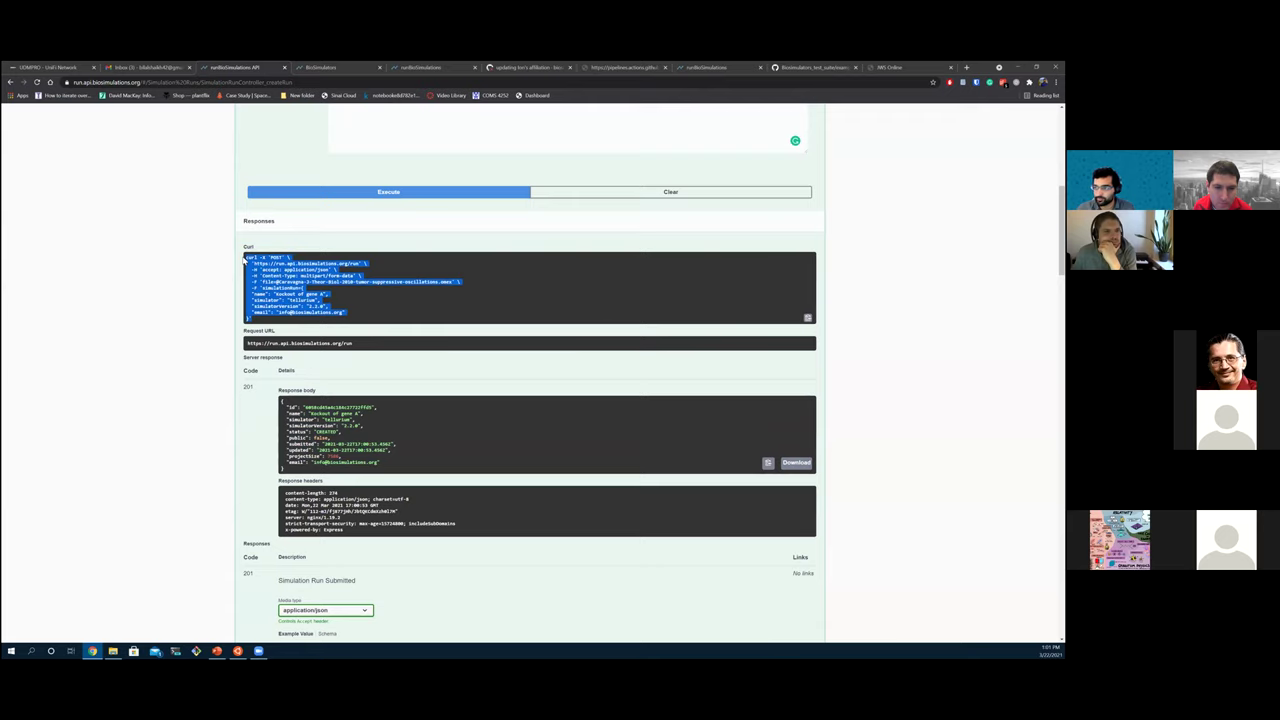
{"action": "left_click", "coordinate": [339, 312]}
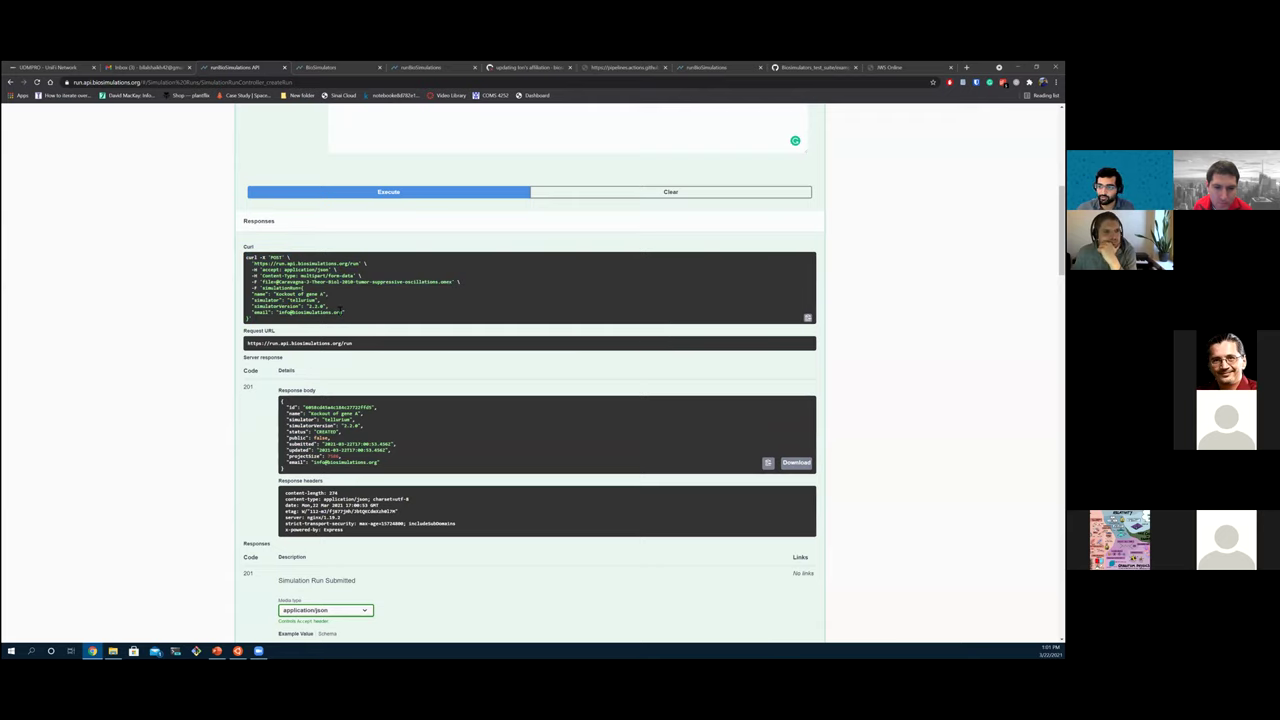
{"action": "scroll", "coordinate": [330, 318], "scroll_direction": "down", "scroll_amount": 1}
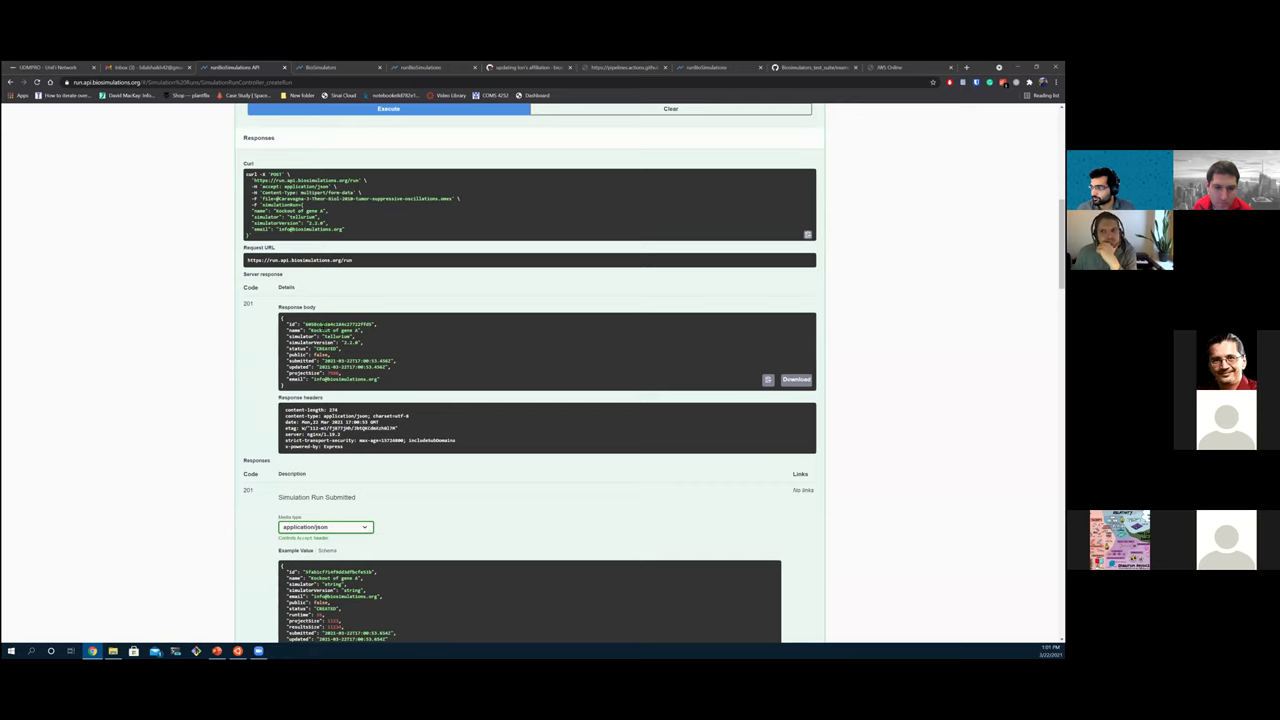
Step: Copy the submitted run's ID from the response body
{"action": "double_click", "coordinate": [318, 323]}
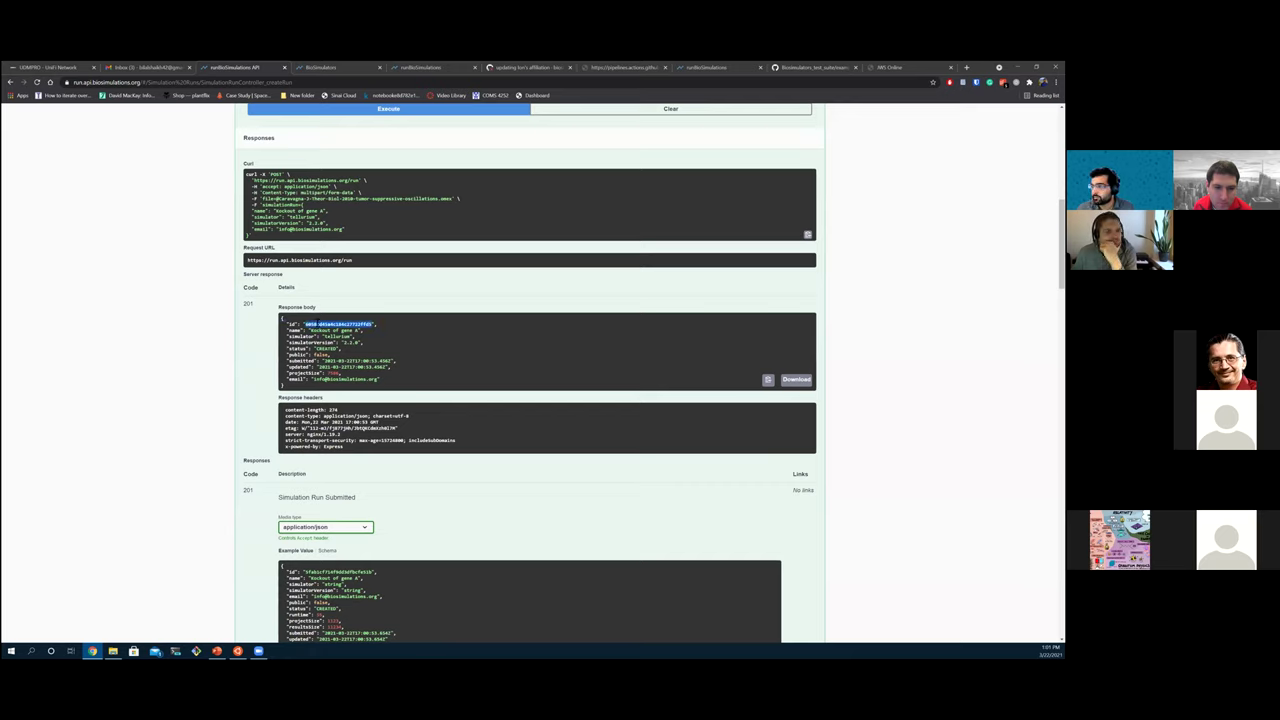
{"action": "right_click", "coordinate": [324, 324]}
{"action": "left_click", "coordinate": [345, 330]}
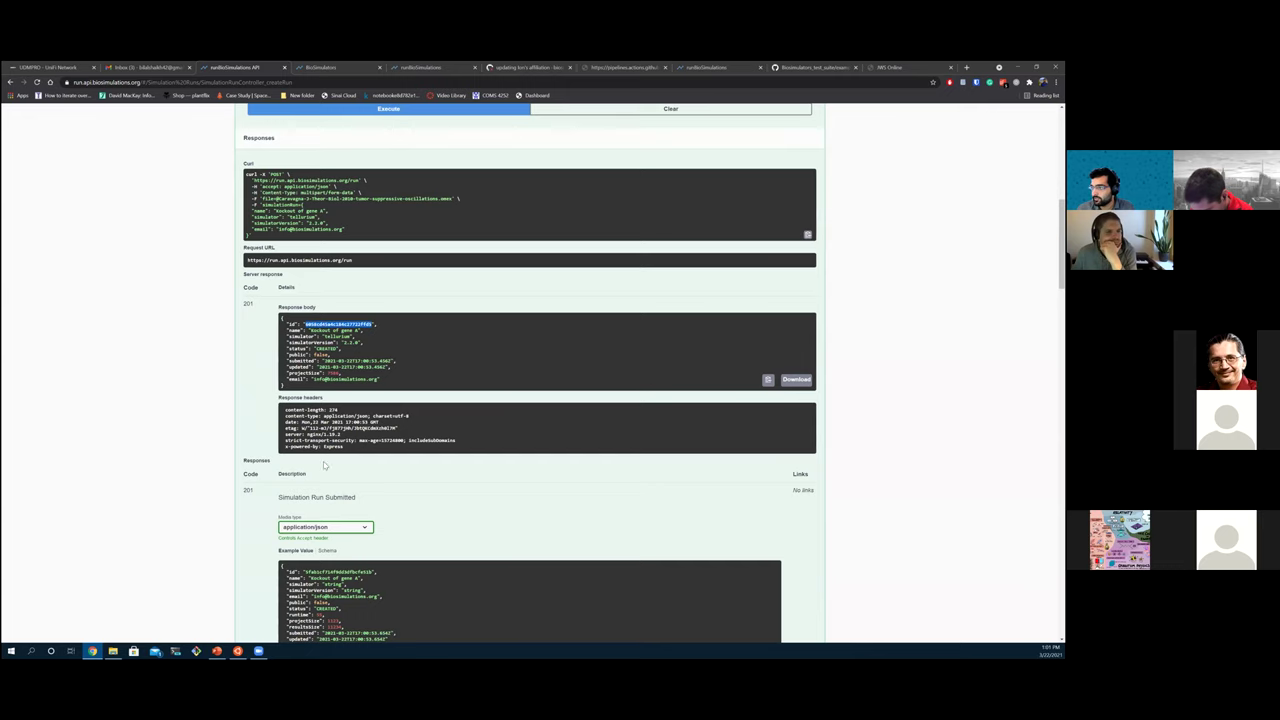
Step: Collapse the POST /run endpoint, expand GET /run/{id} and enable trying it out
{"action": "scroll", "coordinate": [323, 464], "scroll_direction": "up", "scroll_amount": 15}
{"action": "left_click", "coordinate": [330, 291]}
{"action": "left_click", "coordinate": [318, 271]}
{"action": "left_click", "coordinate": [318, 271]}
{"action": "left_click", "coordinate": [543, 339]}
{"action": "left_click", "coordinate": [793, 391]}
{"action": "scroll", "coordinate": [346, 350], "scroll_direction": "down", "scroll_amount": 1}
Step: Paste the copied run ID into the id parameter, execute the request and check the run's status in the response
{"action": "left_click", "coordinate": [346, 358]}
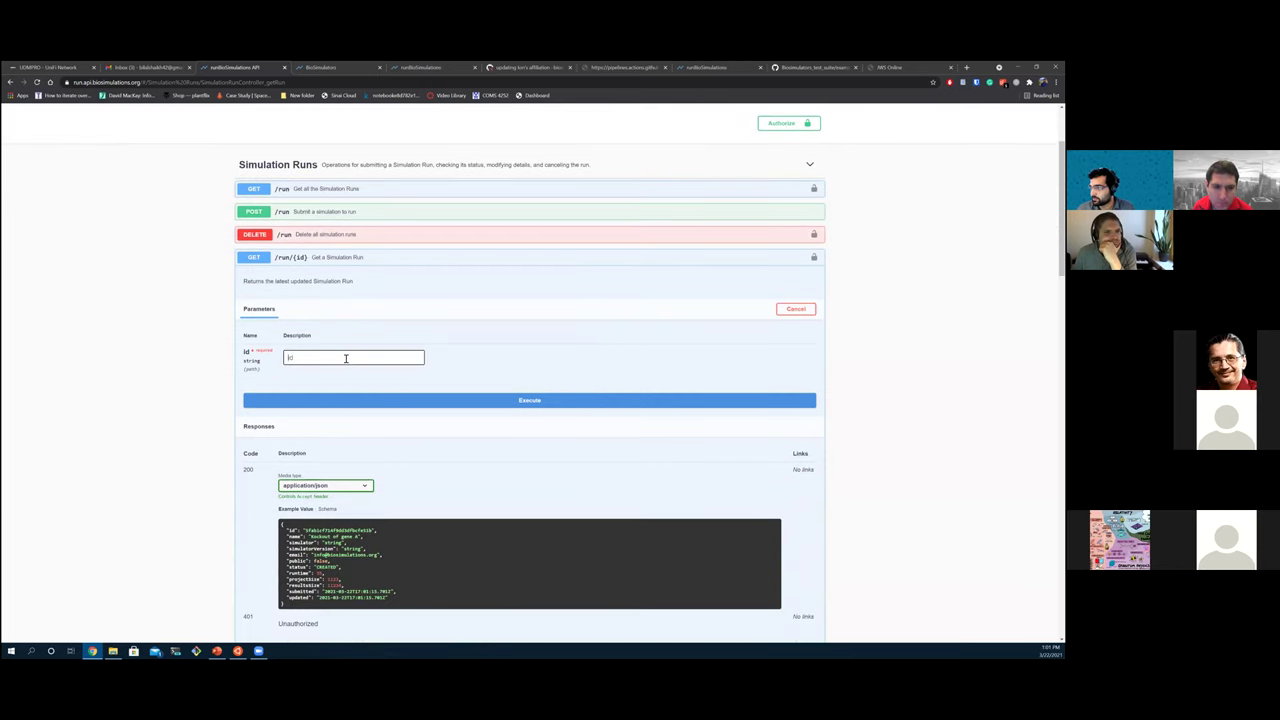
{"action": "key", "text": "ctrl+v"}
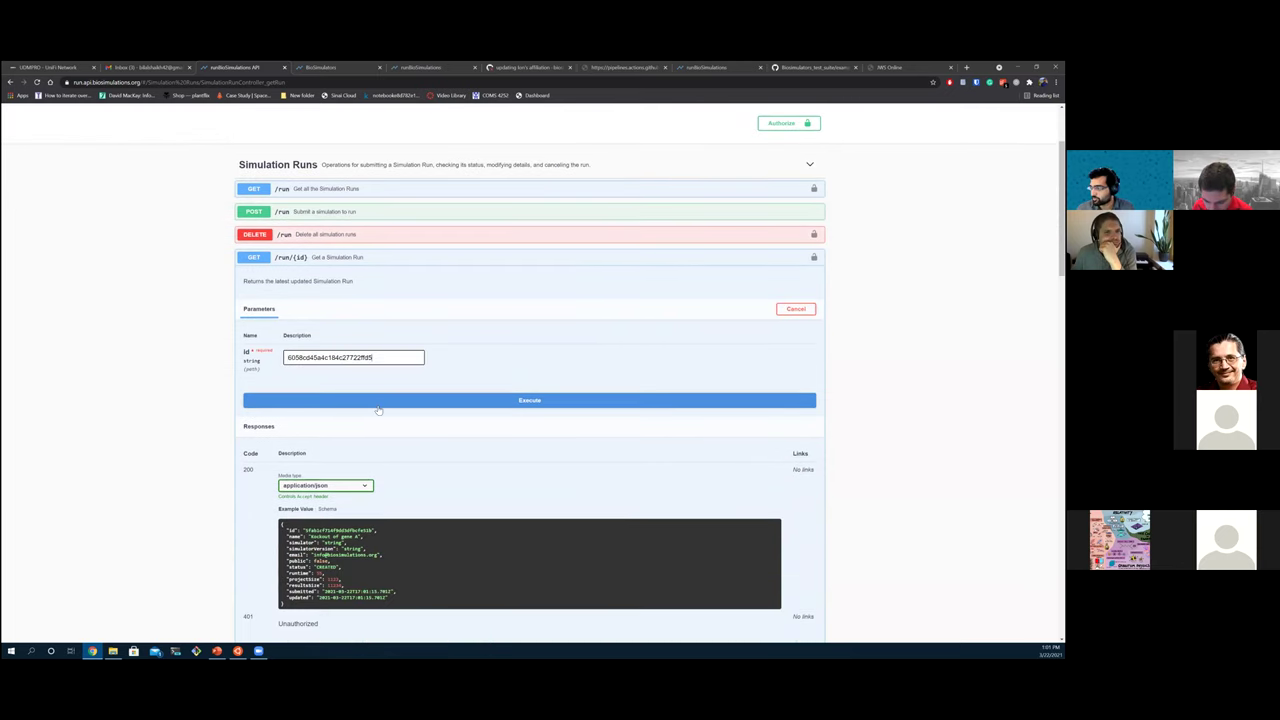
{"action": "left_click", "coordinate": [376, 401]}
{"action": "scroll", "coordinate": [376, 450], "scroll_direction": "down", "scroll_amount": 1}
{"action": "scroll", "coordinate": [396, 428], "scroll_direction": "down", "scroll_amount": 2}
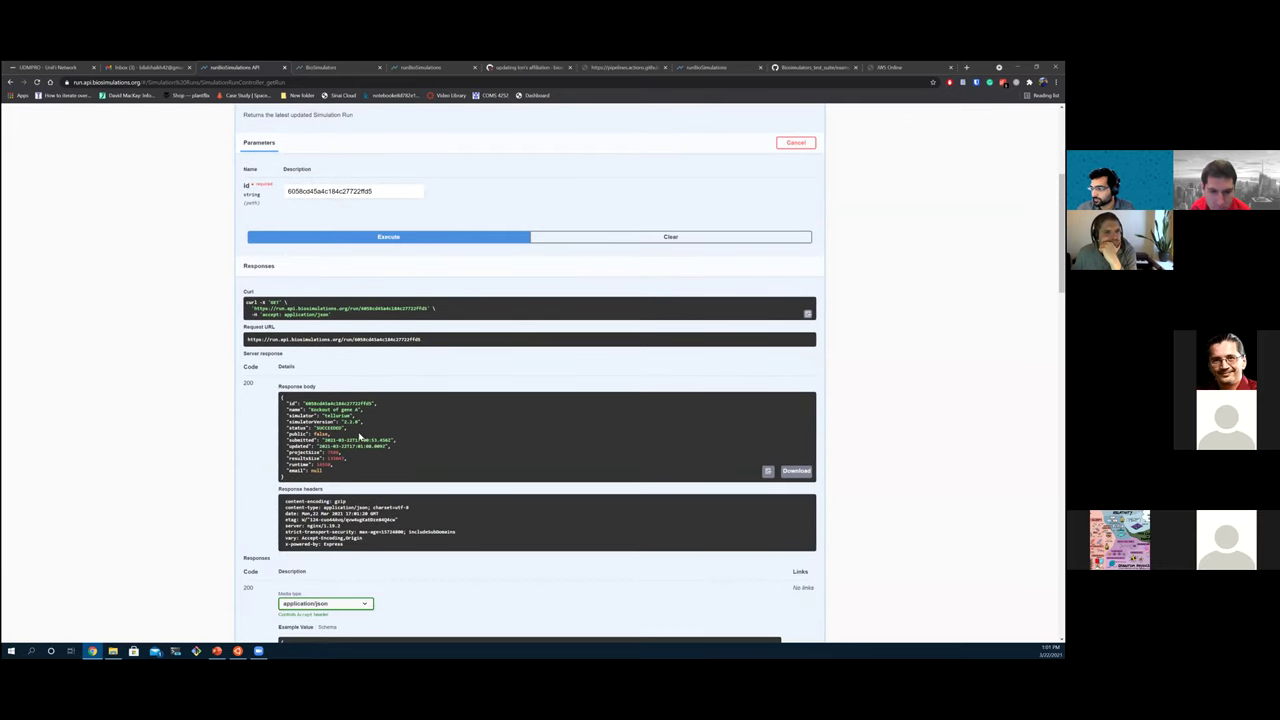
{"action": "double_click", "coordinate": [334, 428]}
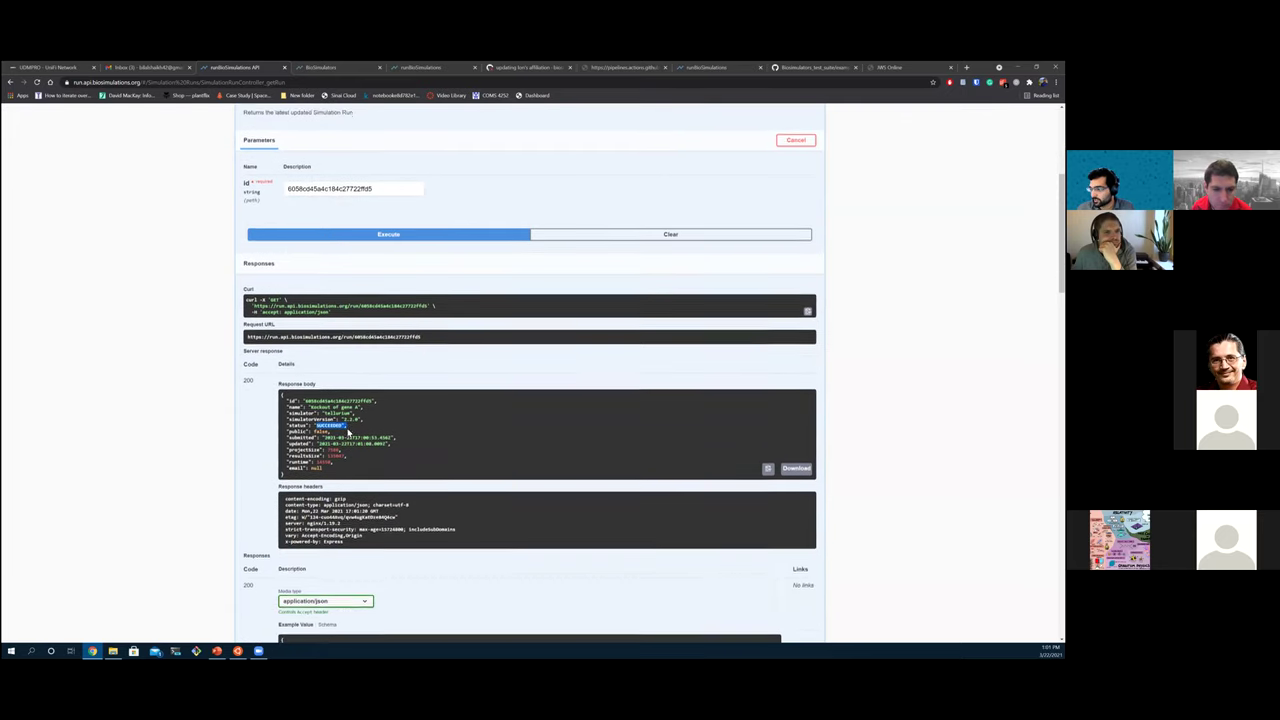
Step: Expand the GET /results/{simId} endpoint in the Results section and enable trying it out
{"action": "scroll", "coordinate": [260, 440], "scroll_direction": "down", "scroll_amount": 6}
{"action": "scroll", "coordinate": [260, 440], "scroll_direction": "down", "scroll_amount": 5}
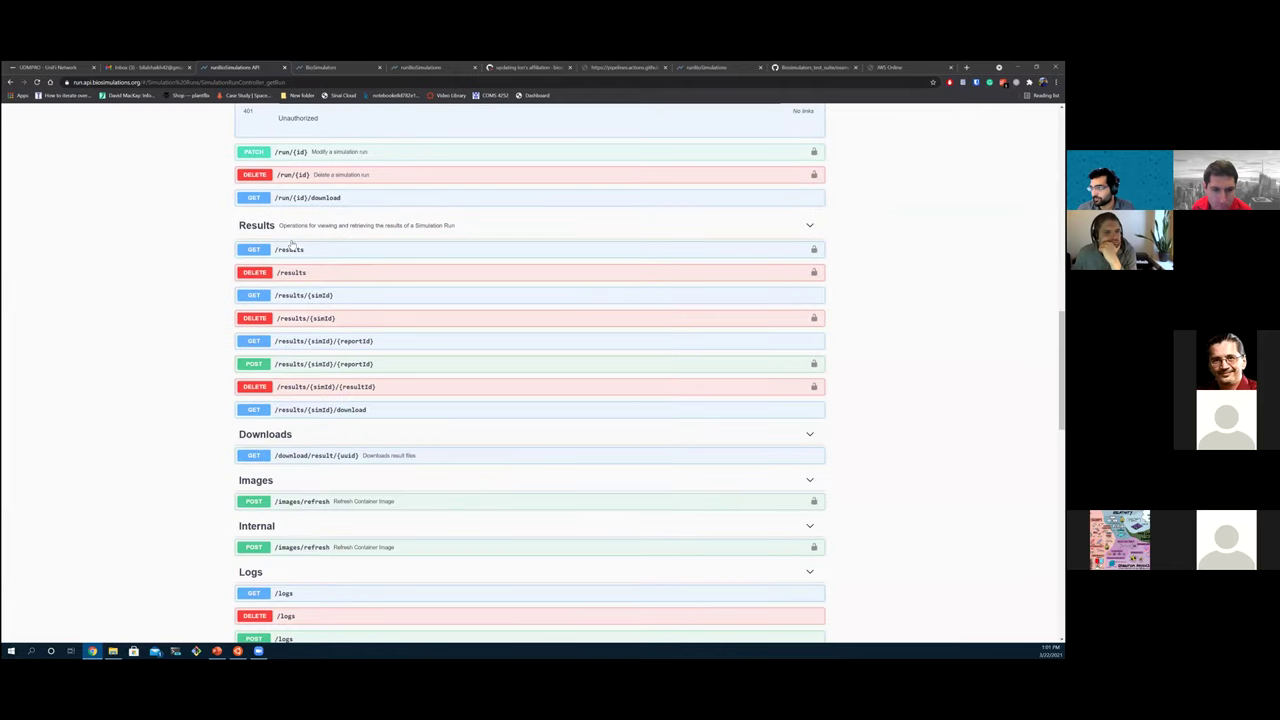
{"action": "left_click", "coordinate": [306, 296]}
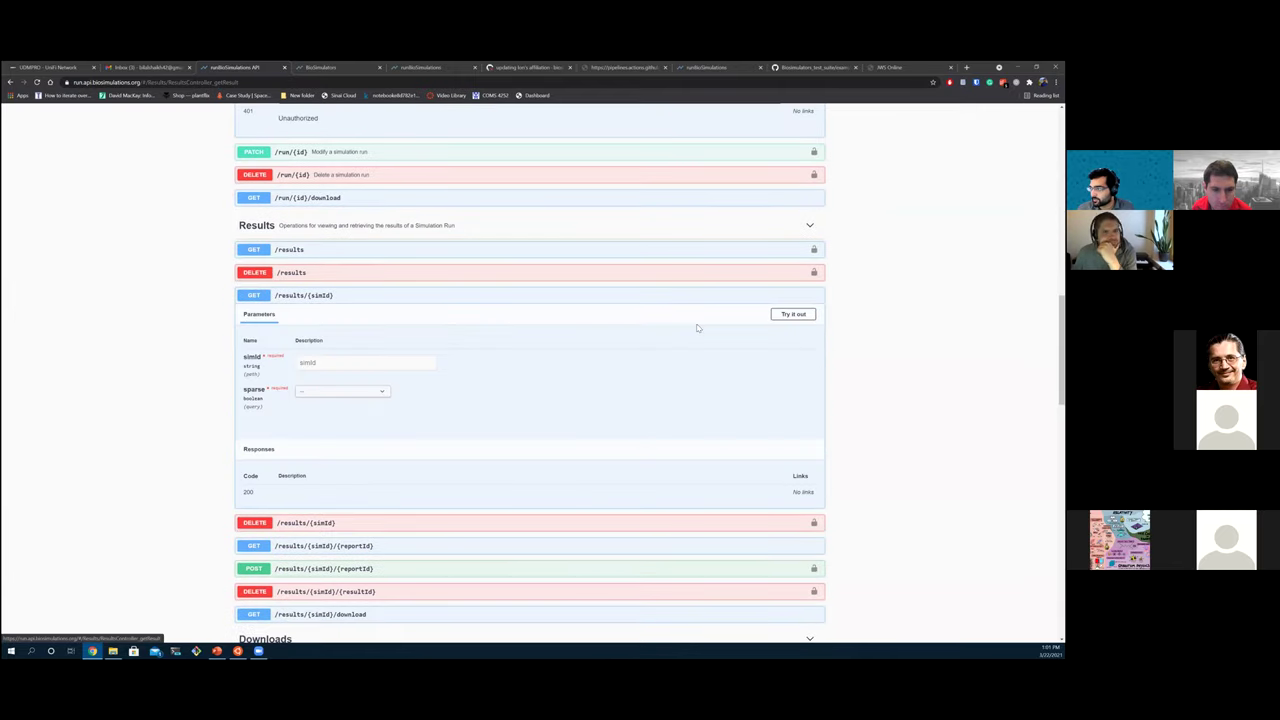
{"action": "left_click", "coordinate": [778, 315]}
Step: Paste the run ID as simId, set sparse to false, execute the results request and wait for the response
{"action": "left_click", "coordinate": [330, 362]}
{"action": "key", "text": "ctrl+v"}
{"action": "left_click", "coordinate": [341, 392]}
{"action": "left_click", "coordinate": [343, 417]}
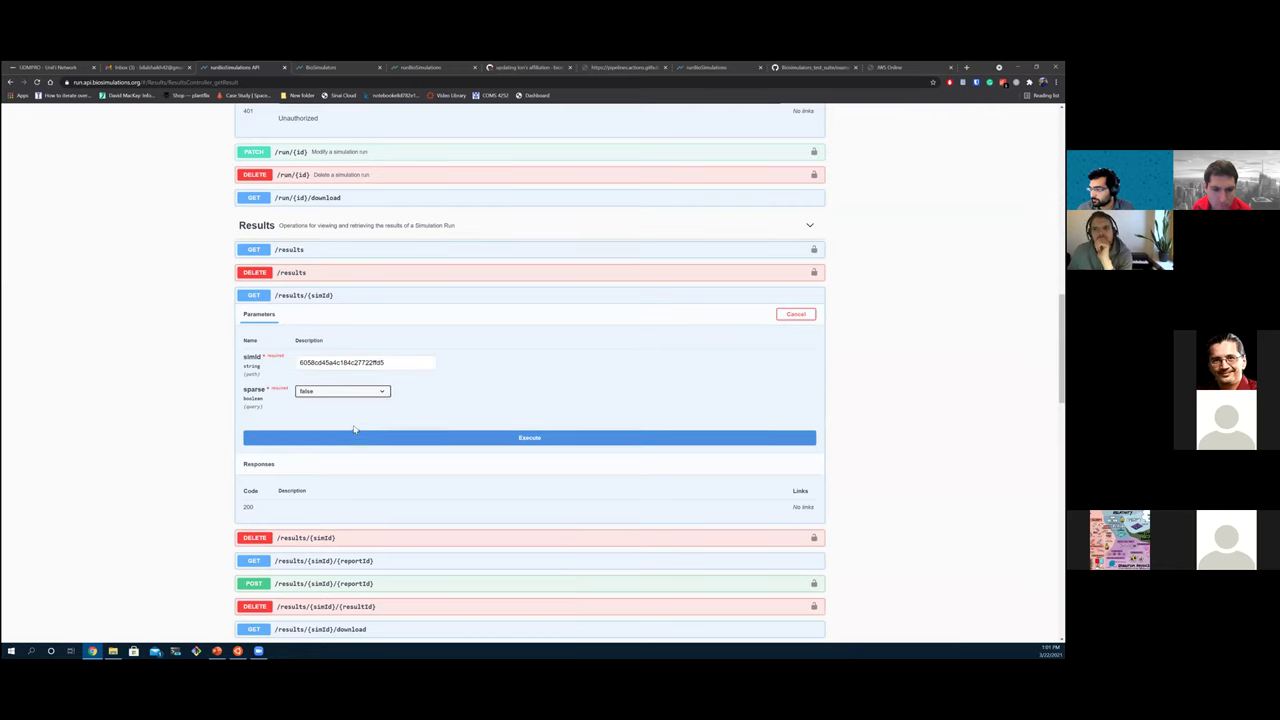
{"action": "left_click", "coordinate": [295, 438]}
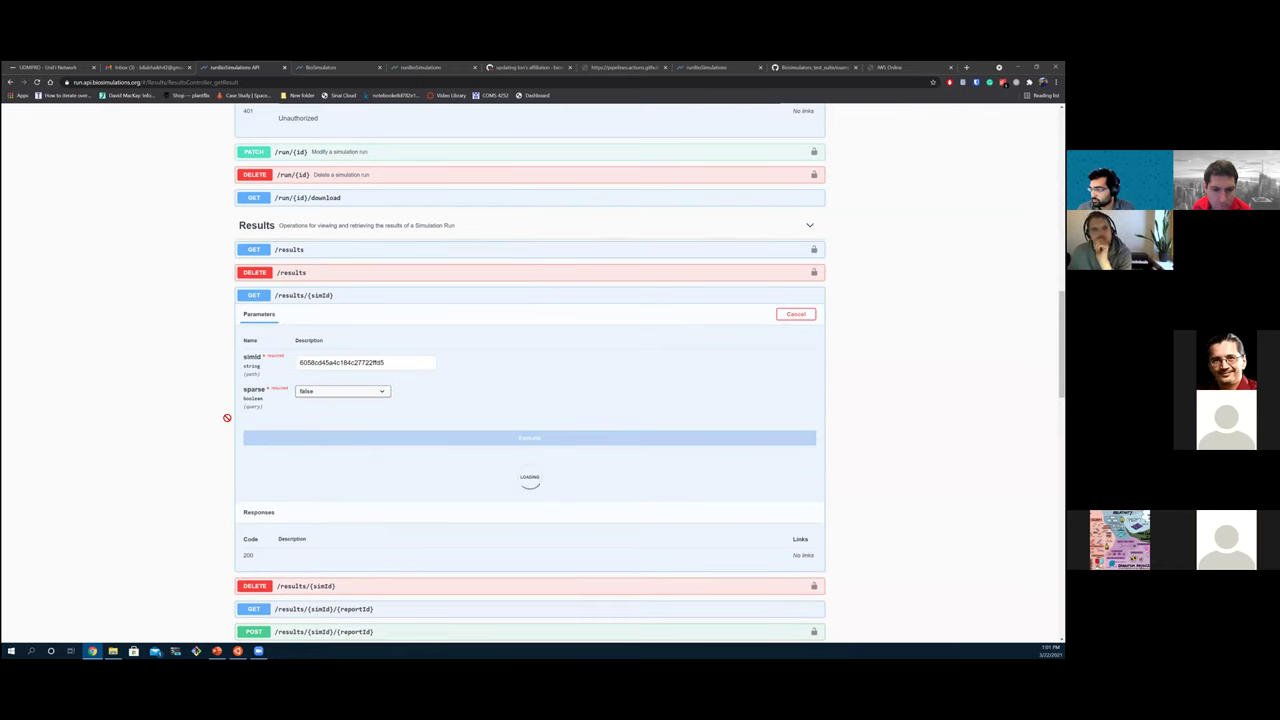
{"action": "scroll", "coordinate": [227, 418], "scroll_direction": "down", "scroll_amount": 1}
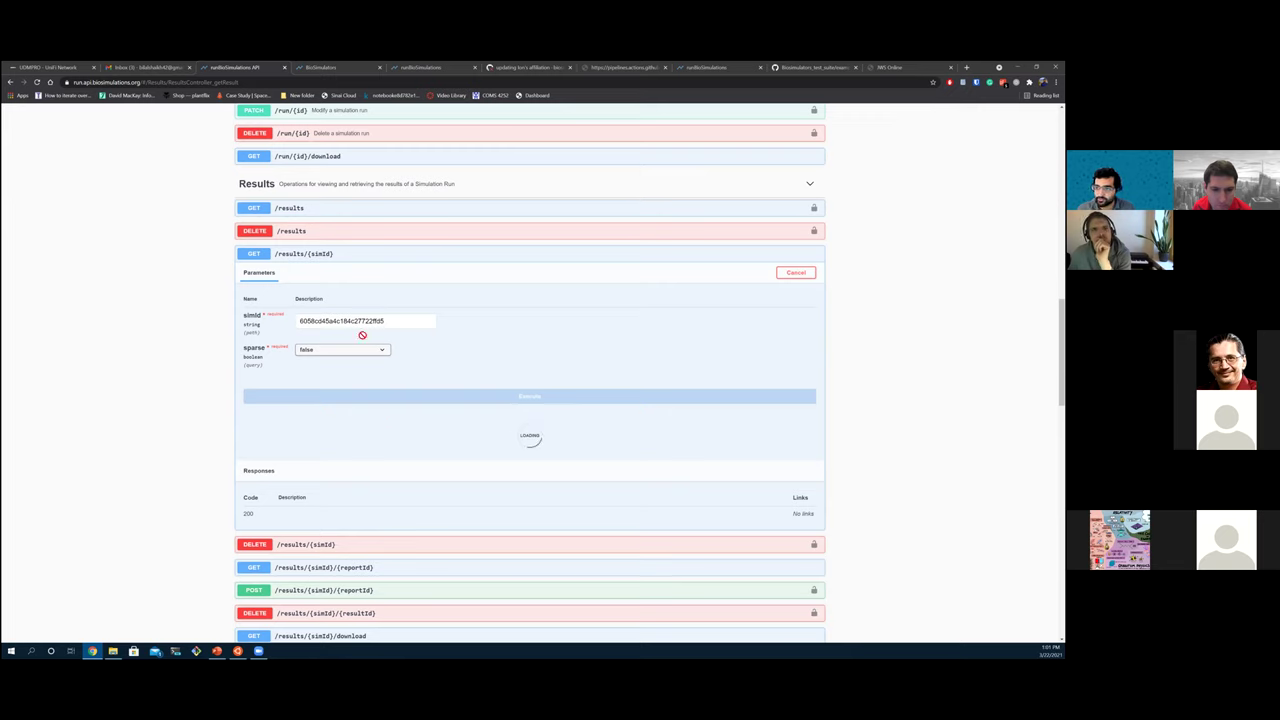
{"action": "scroll", "coordinate": [362, 335], "scroll_direction": "down", "scroll_amount": 2}
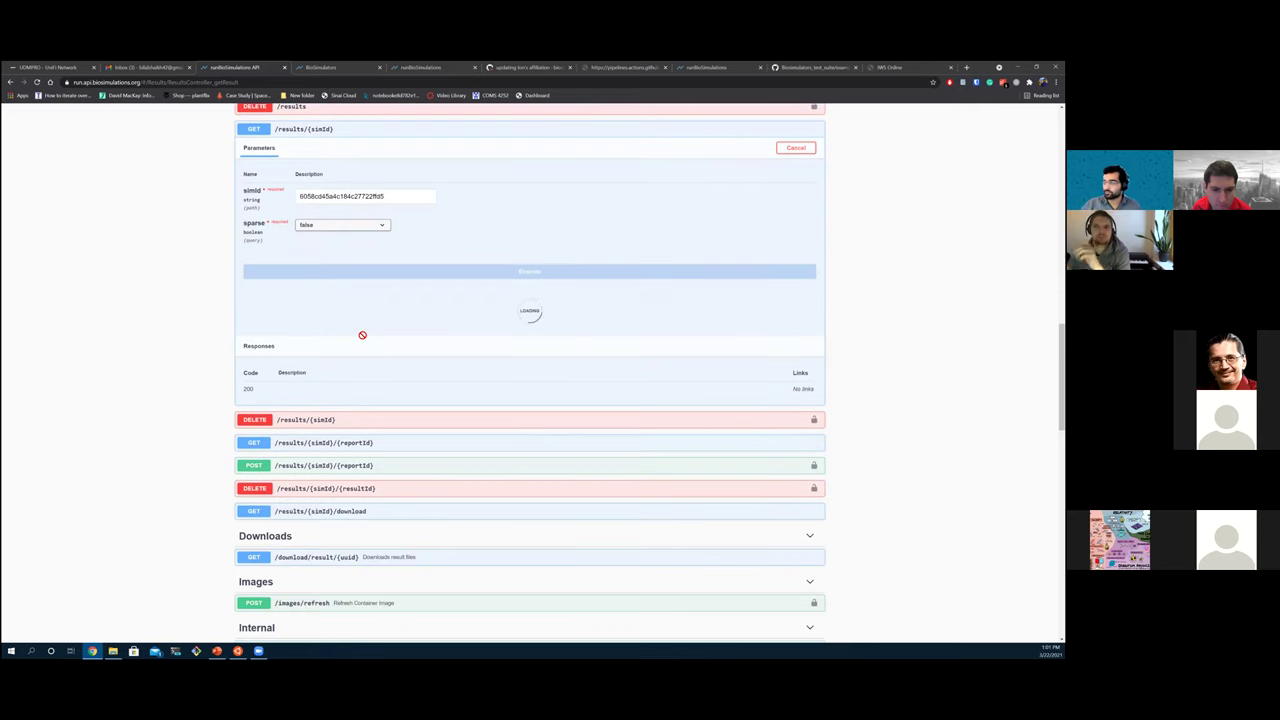
{"action": "scroll", "coordinate": [362, 335], "scroll_direction": "up", "scroll_amount": 1}
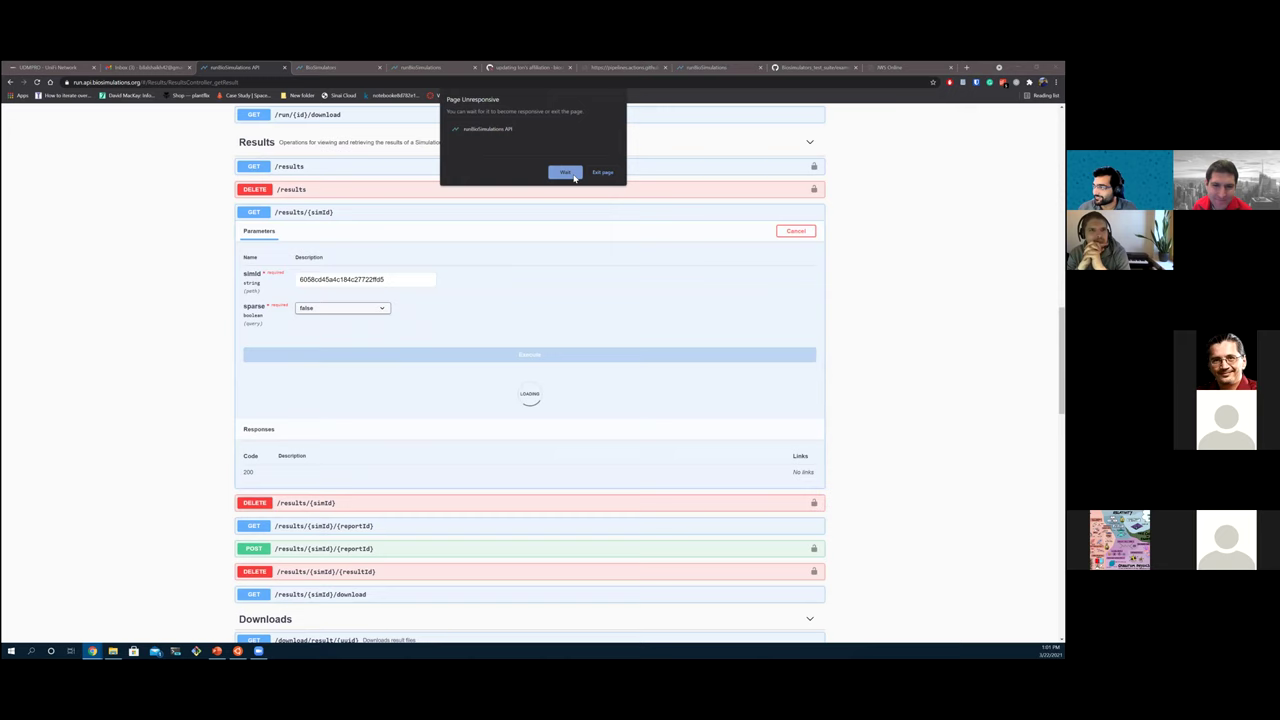
{"action": "scroll", "coordinate": [304, 352], "scroll_direction": "down", "scroll_amount": 1}
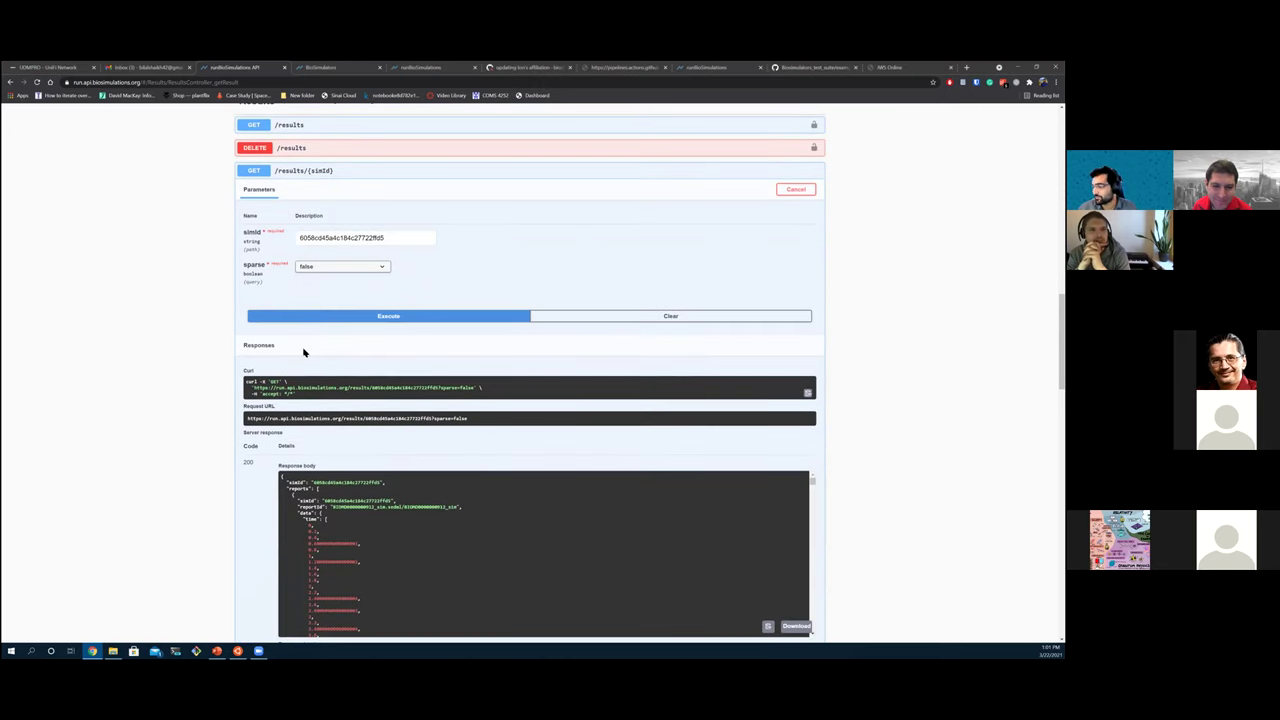
Step: Examine the report IDs and data values in the results response body, along with the curl command
{"action": "scroll", "coordinate": [218, 316], "scroll_direction": "down", "scroll_amount": 2}
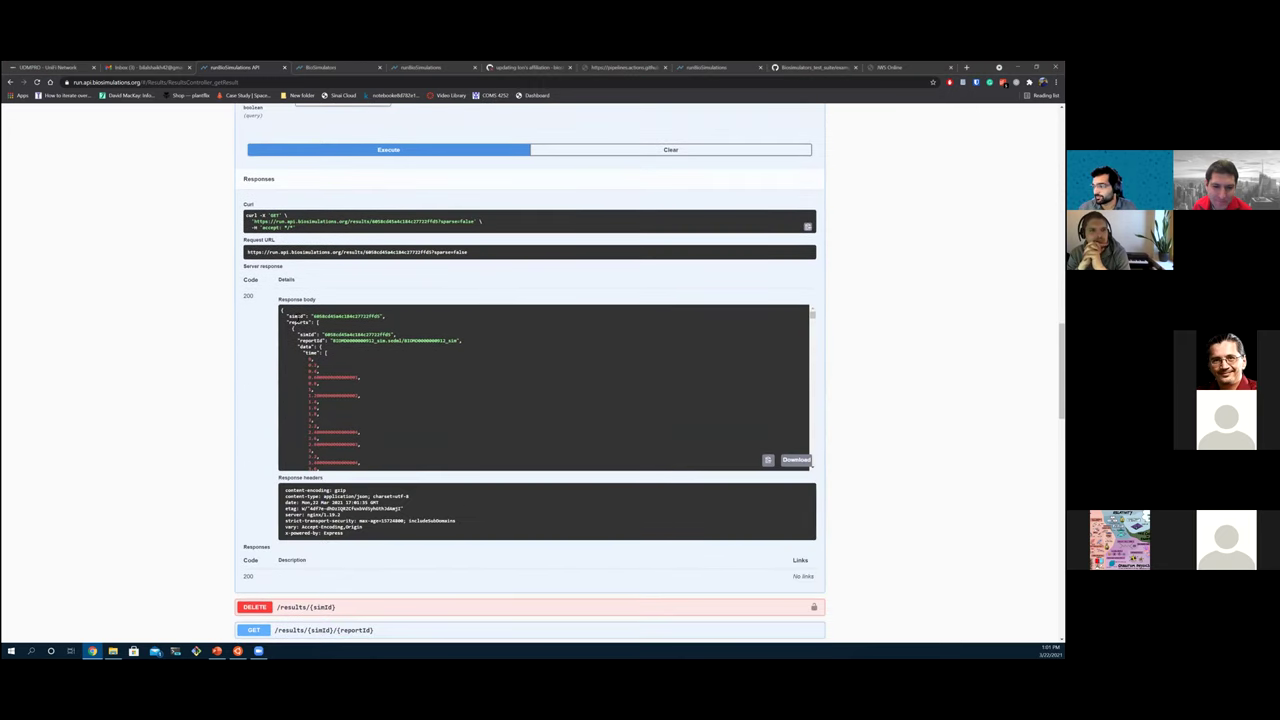
{"action": "left_click_drag", "start_coordinate": [282, 333], "coordinate": [470, 345]}
{"action": "left_click", "coordinate": [423, 400]}
{"action": "scroll", "coordinate": [420, 405], "scroll_direction": "down", "scroll_amount": 3}
{"action": "scroll", "coordinate": [421, 403], "scroll_direction": "down", "scroll_amount": 5}
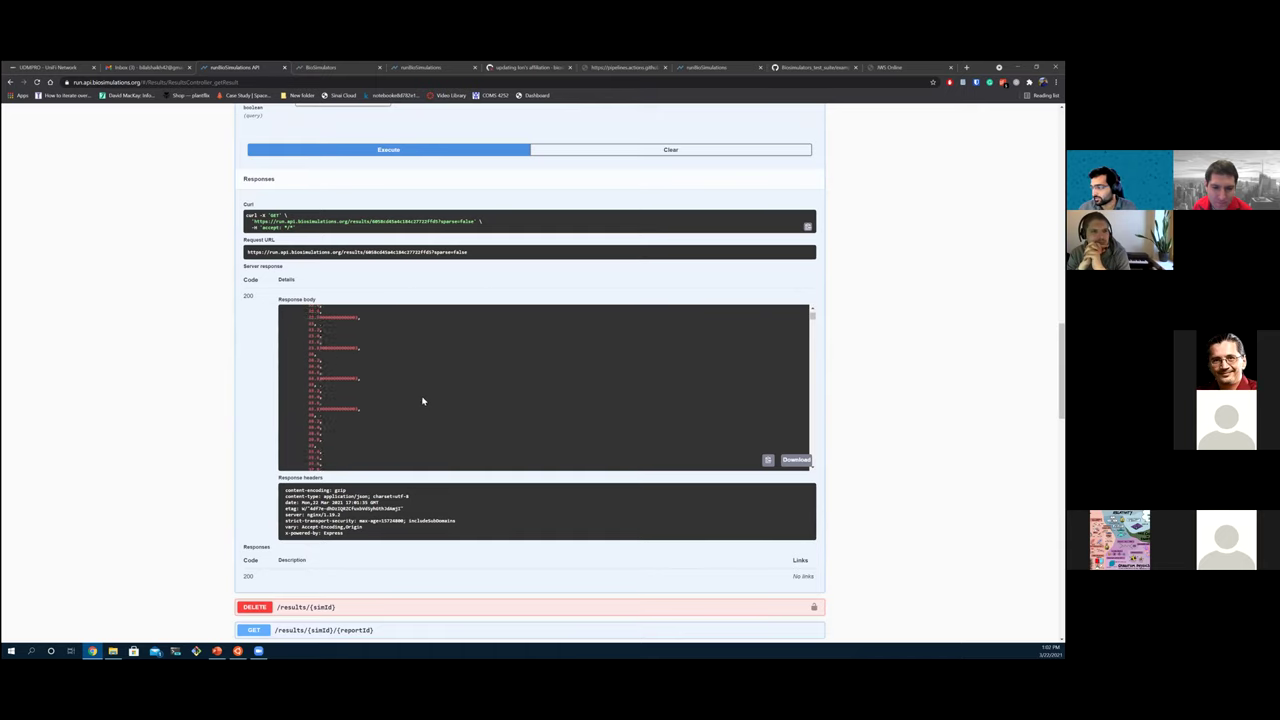
{"action": "left_click_drag", "start_coordinate": [811, 318], "coordinate": [815, 438]}
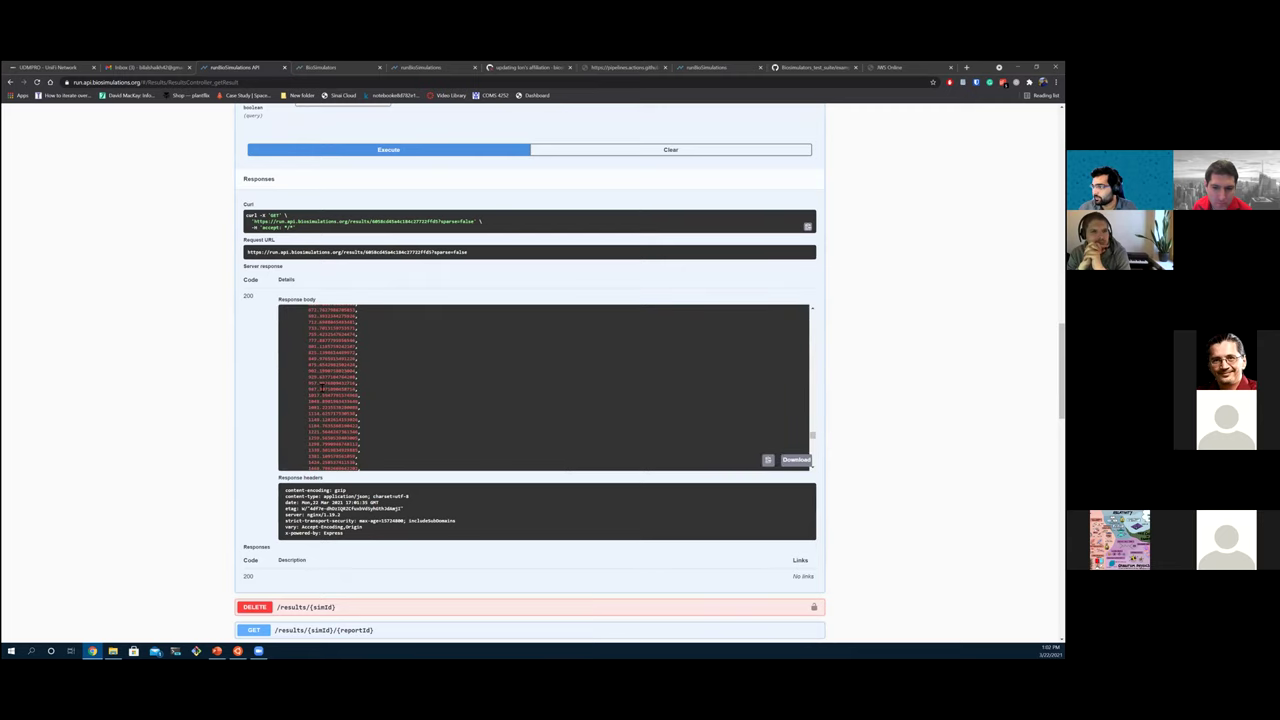
{"action": "left_click_drag", "start_coordinate": [263, 229], "coordinate": [236, 215]}
{"action": "left_click", "coordinate": [226, 241]}
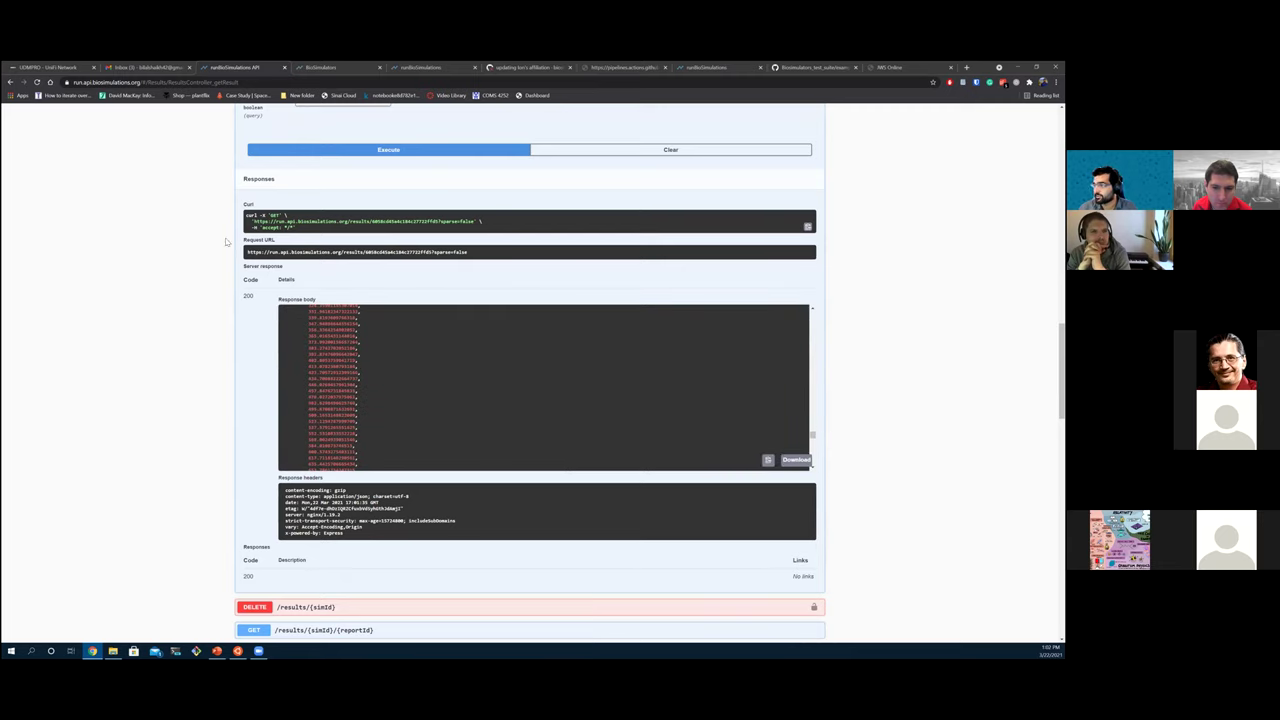
{"action": "scroll", "coordinate": [213, 353], "scroll_direction": "down", "scroll_amount": 1}
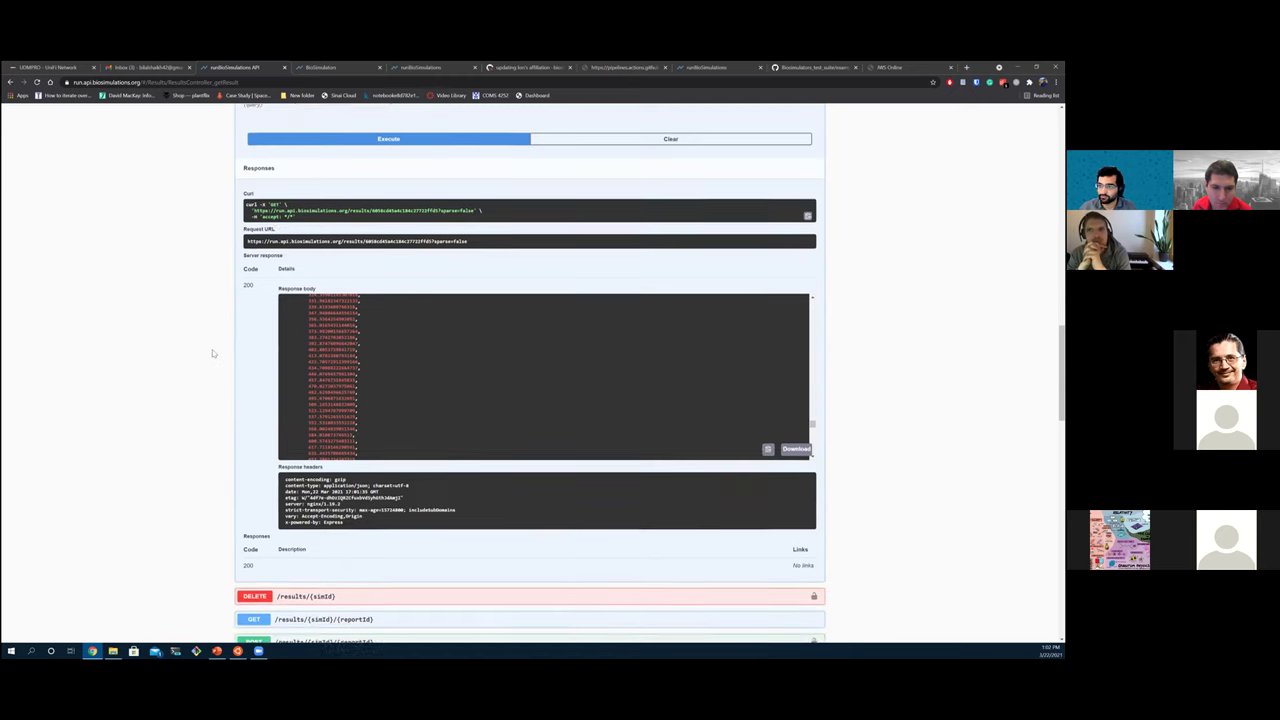
{"action": "scroll", "coordinate": [212, 353], "scroll_direction": "down", "scroll_amount": 1}
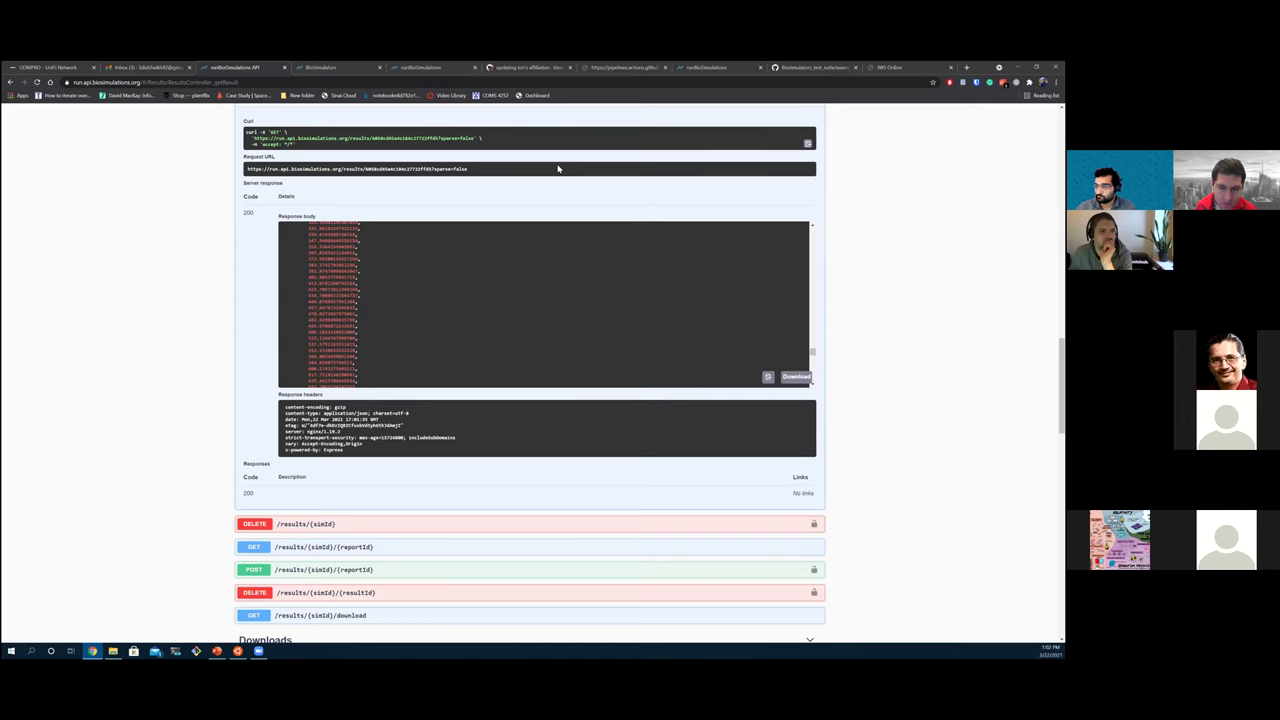
Step: Look at the GET /results/{simId}/download endpoint and return to the results response body
{"action": "scroll", "coordinate": [200, 324], "scroll_direction": "down", "scroll_amount": 1}
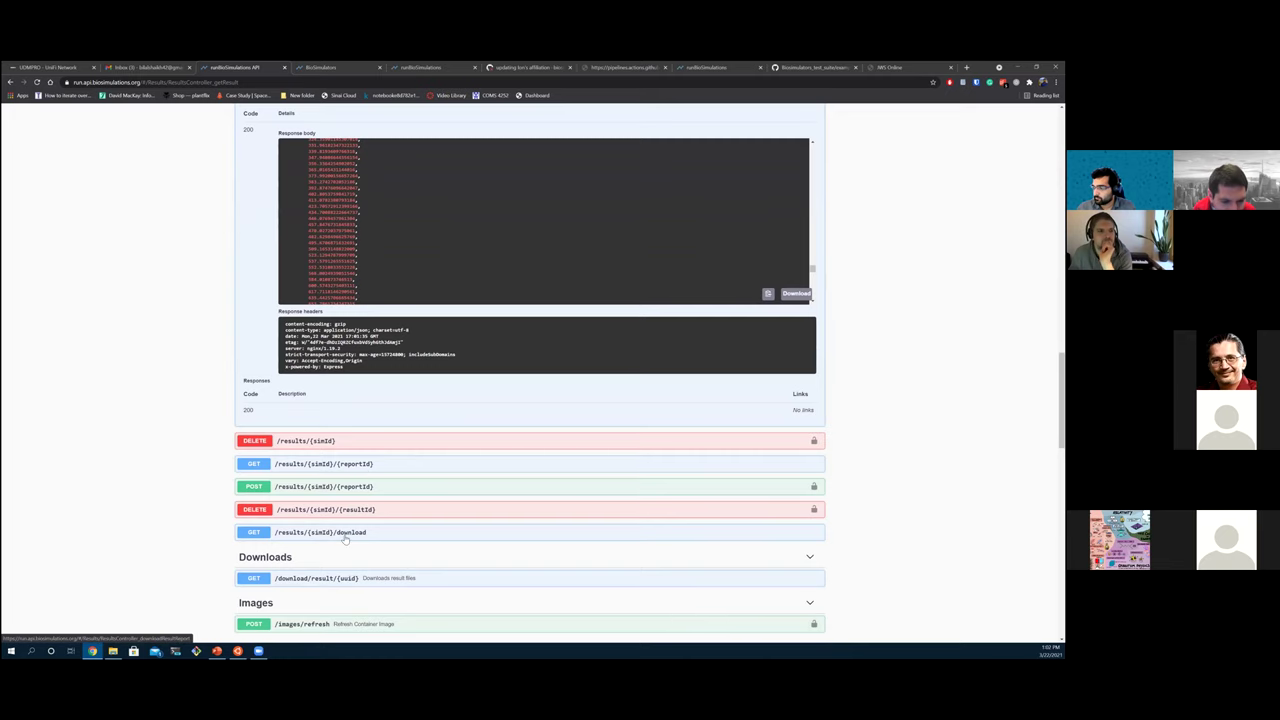
{"action": "scroll", "coordinate": [290, 488], "scroll_direction": "down", "scroll_amount": 1}
{"action": "scroll", "coordinate": [290, 490], "scroll_direction": "down", "scroll_amount": 1}
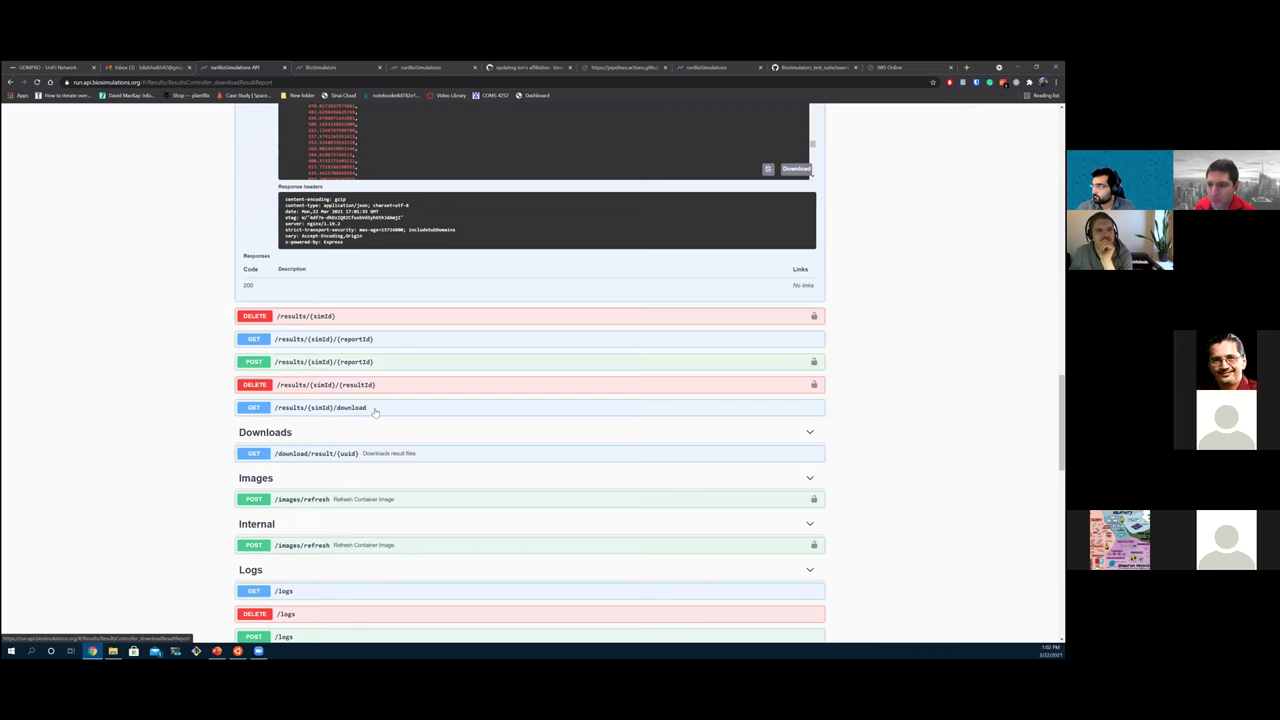
{"action": "left_click", "coordinate": [684, 414]}
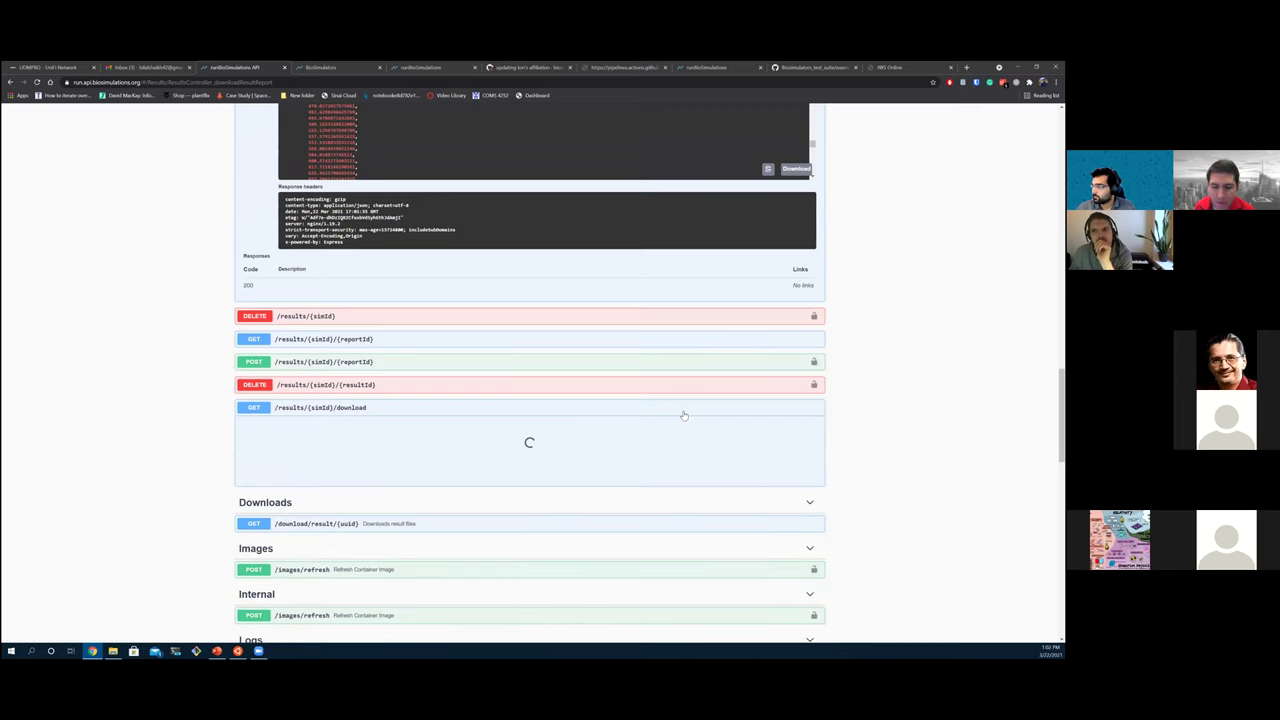
{"action": "scroll", "coordinate": [533, 445], "scroll_direction": "up", "scroll_amount": 3}
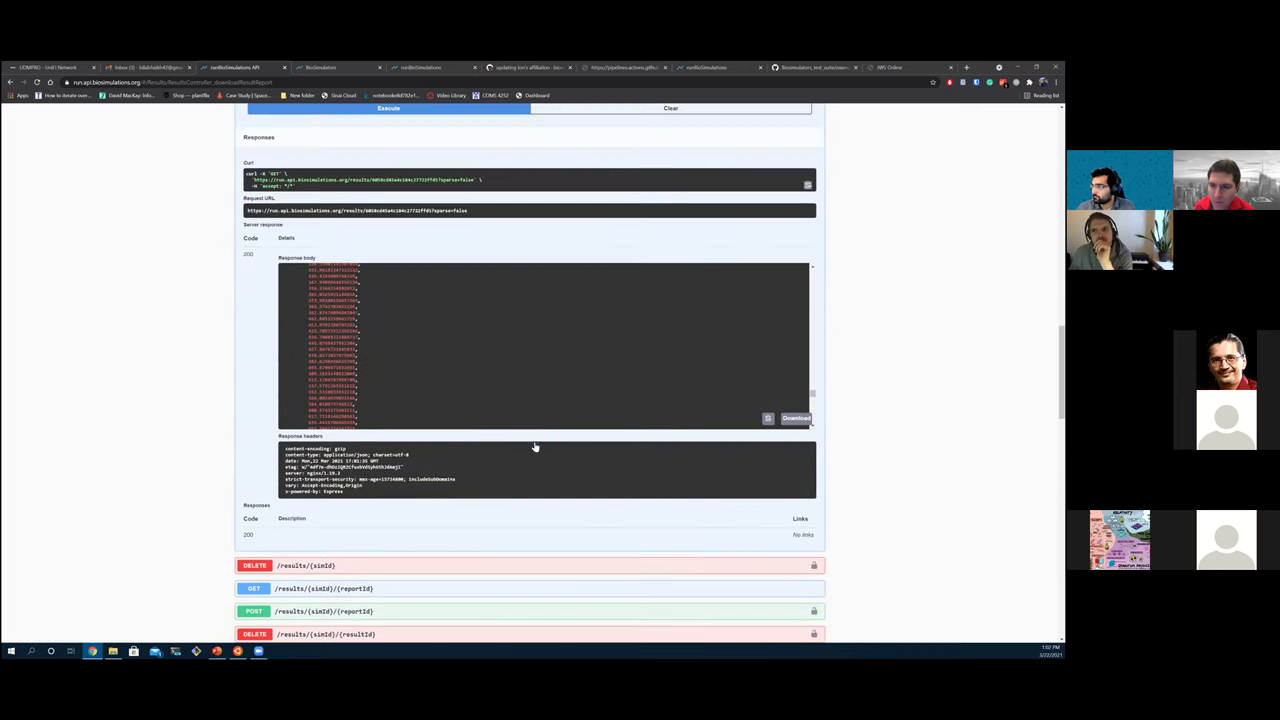
{"action": "scroll", "coordinate": [505, 329], "scroll_direction": "up", "scroll_amount": 2}
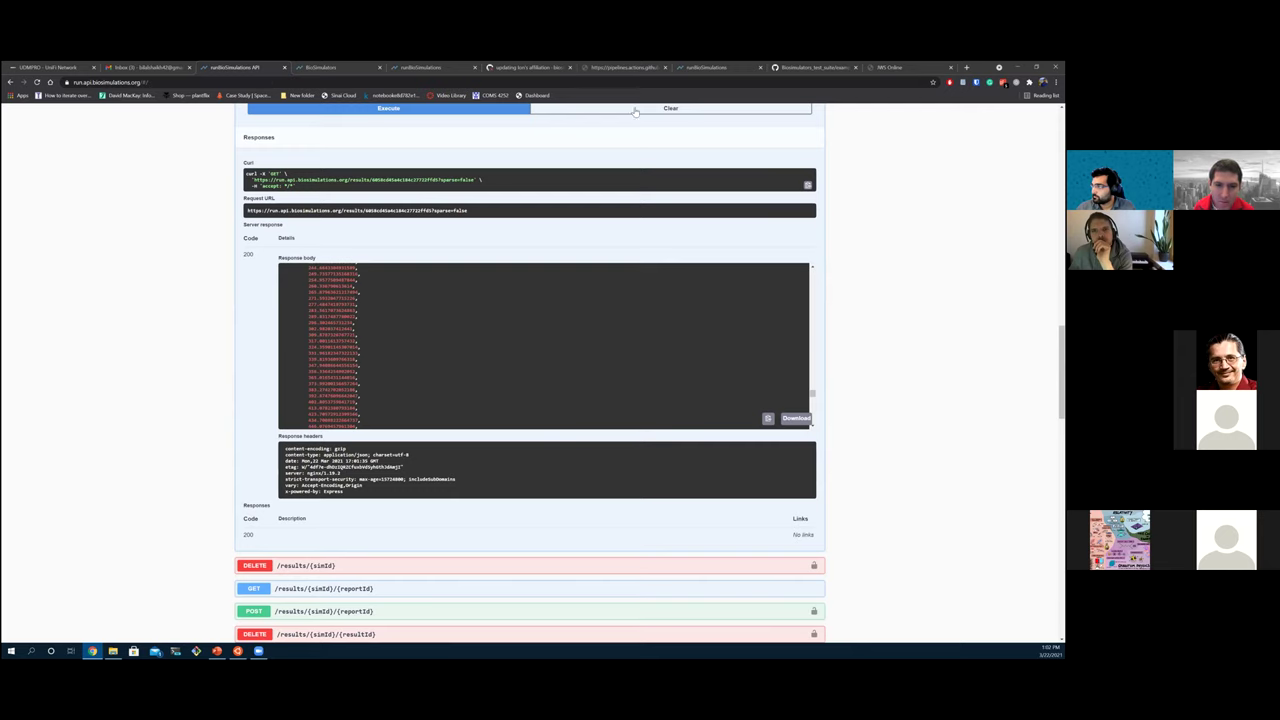
{"action": "scroll", "coordinate": [574, 315], "scroll_direction": "down", "scroll_amount": 2}
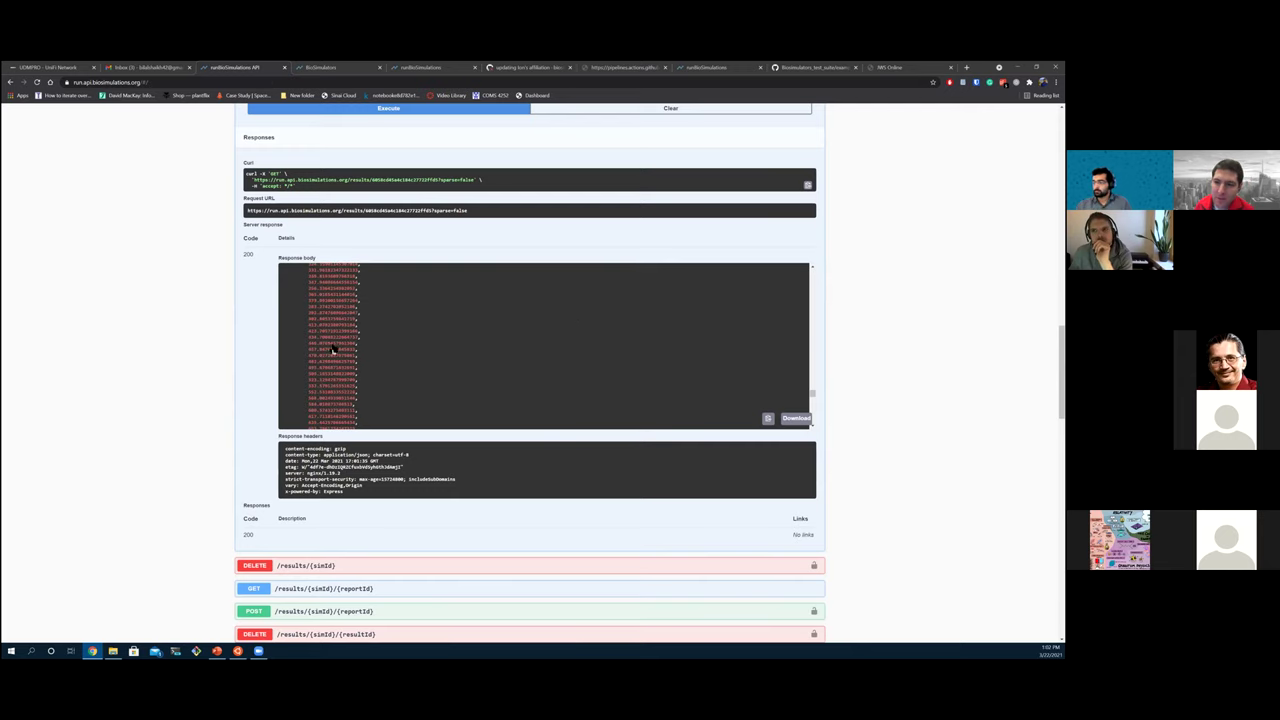
Step: Expand the GET /results/{simId}/download endpoint and enable trying it out
{"action": "scroll", "coordinate": [238, 372], "scroll_direction": "down", "scroll_amount": 2}
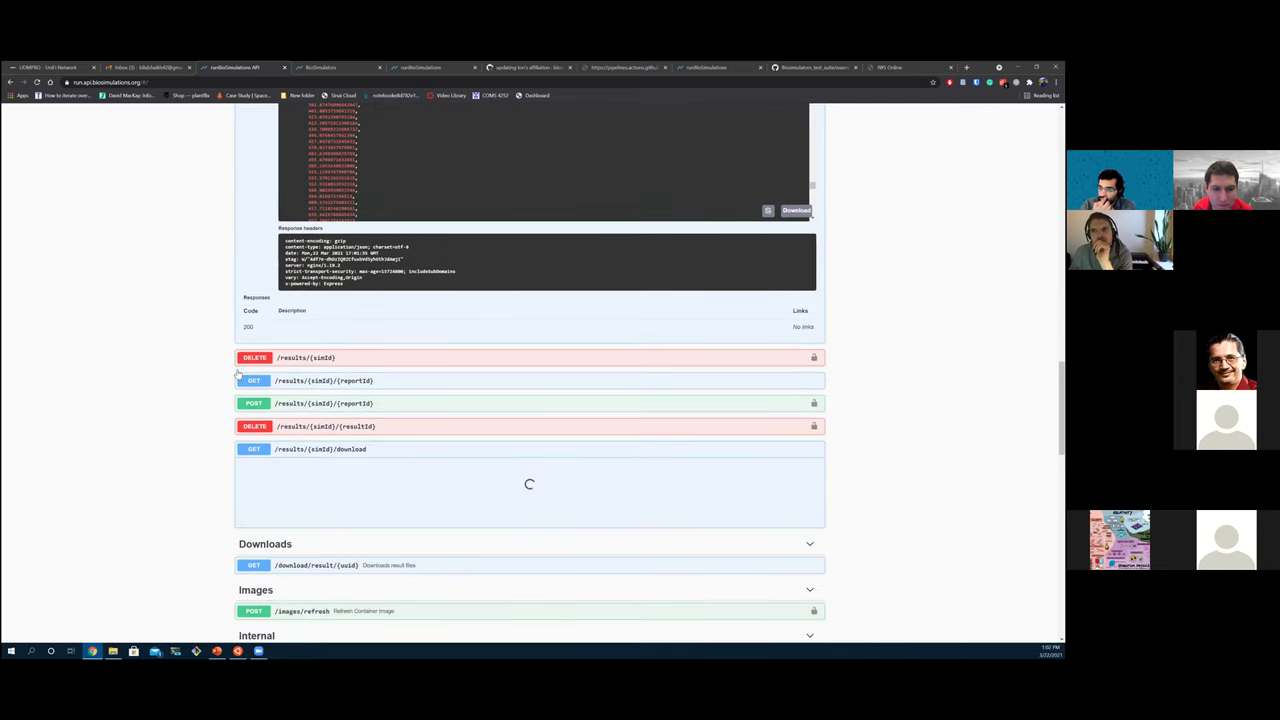
{"action": "scroll", "coordinate": [238, 372], "scroll_direction": "down", "scroll_amount": 1}
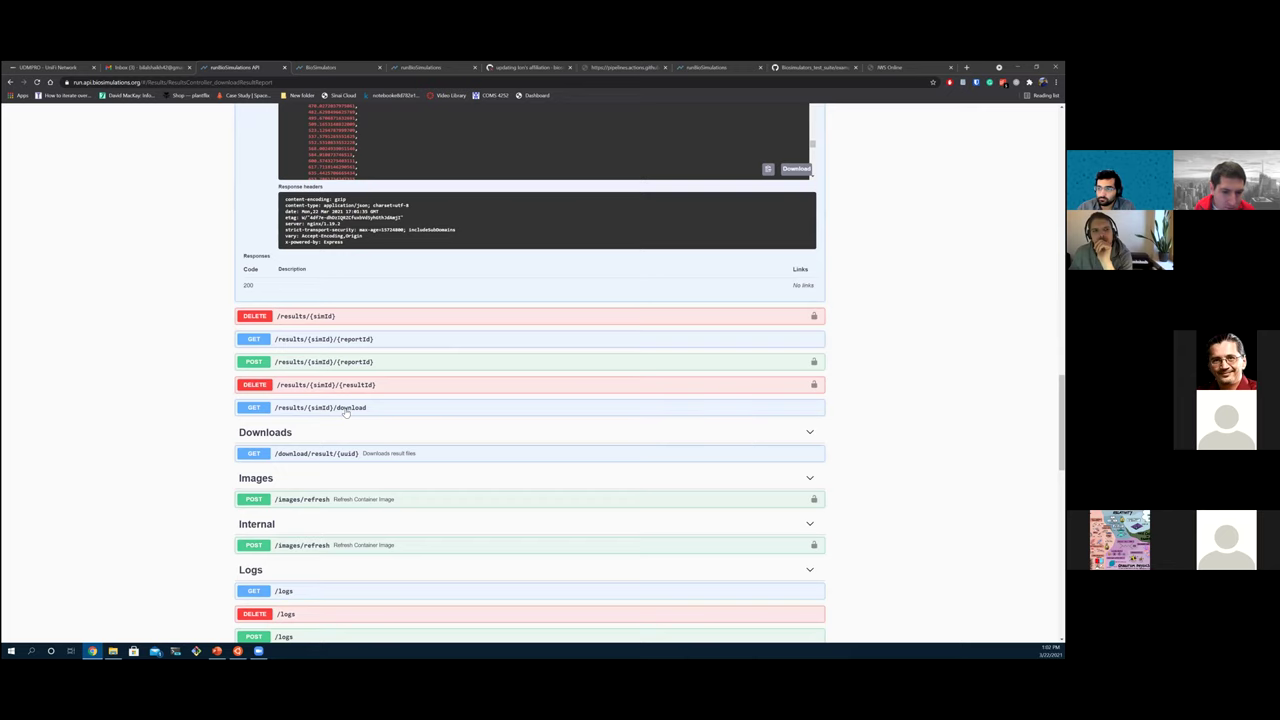
{"action": "left_click", "coordinate": [346, 410]}
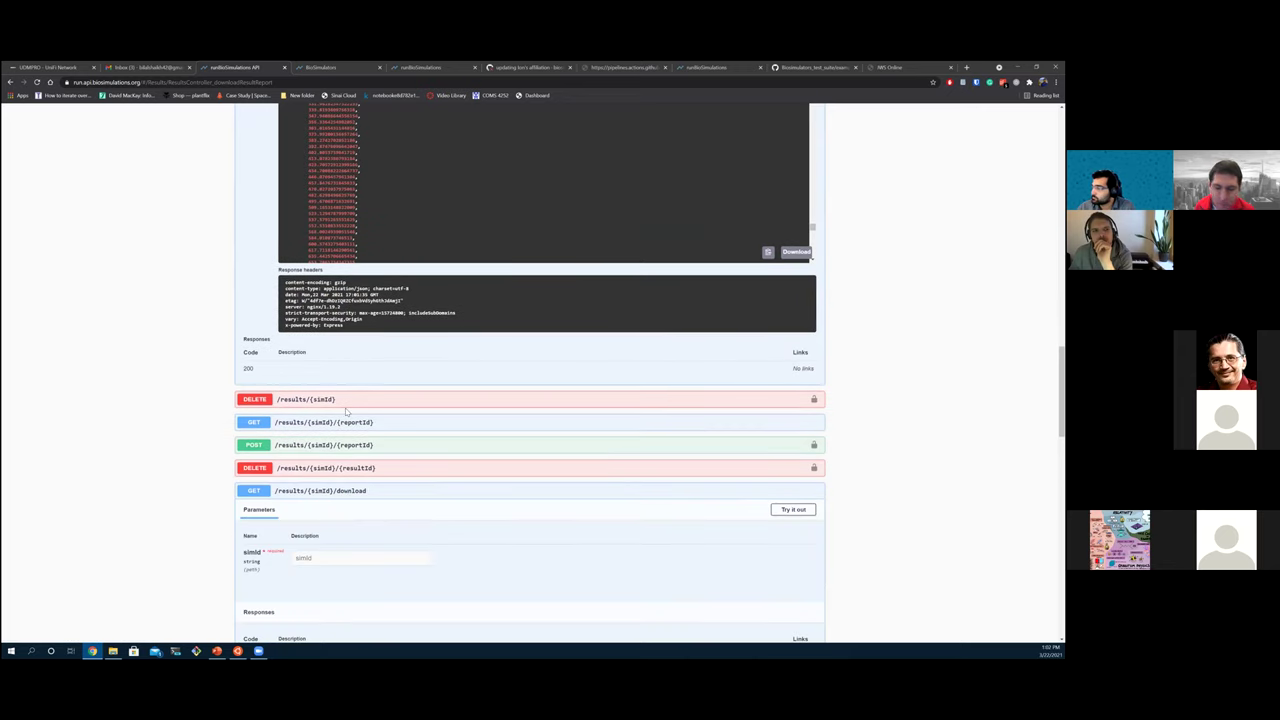
{"action": "scroll", "coordinate": [318, 486], "scroll_direction": "down", "scroll_amount": 1}
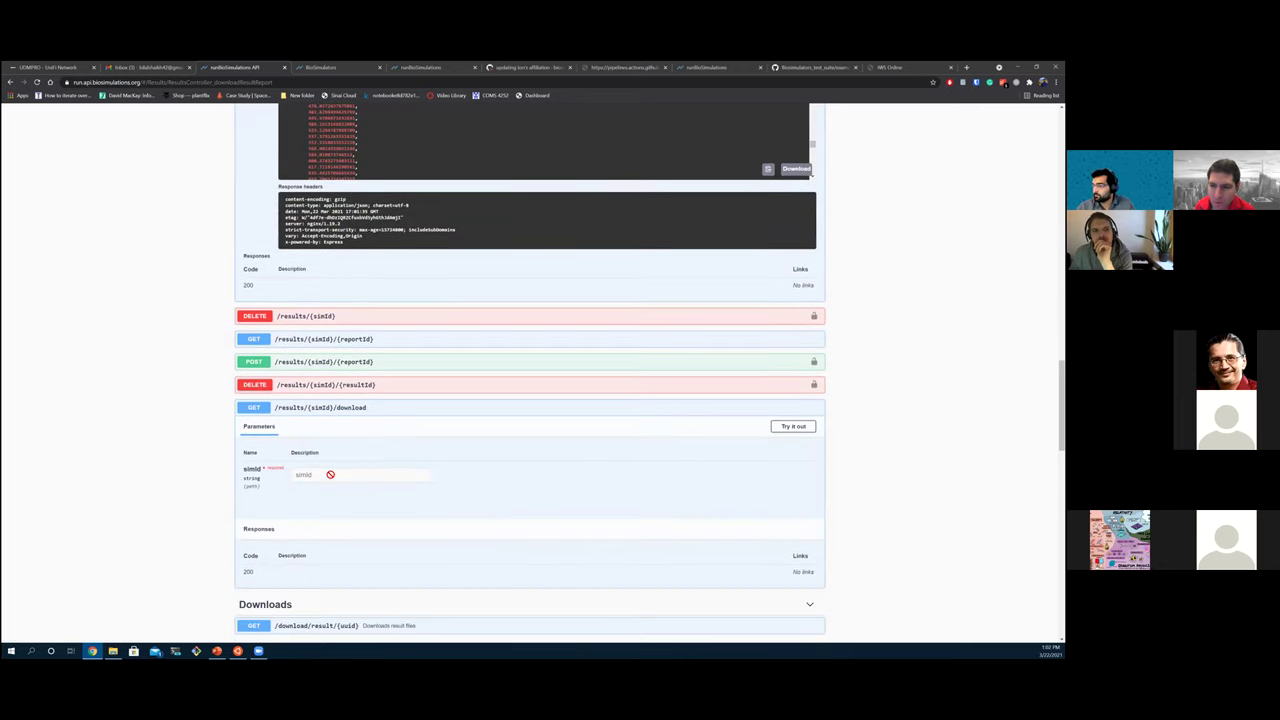
{"action": "left_click", "coordinate": [793, 427]}
Step: Enter 6058cd45a4c184c27722ffd5 as simId, execute the results download request and wait for the response
{"action": "left_click", "coordinate": [387, 476]}
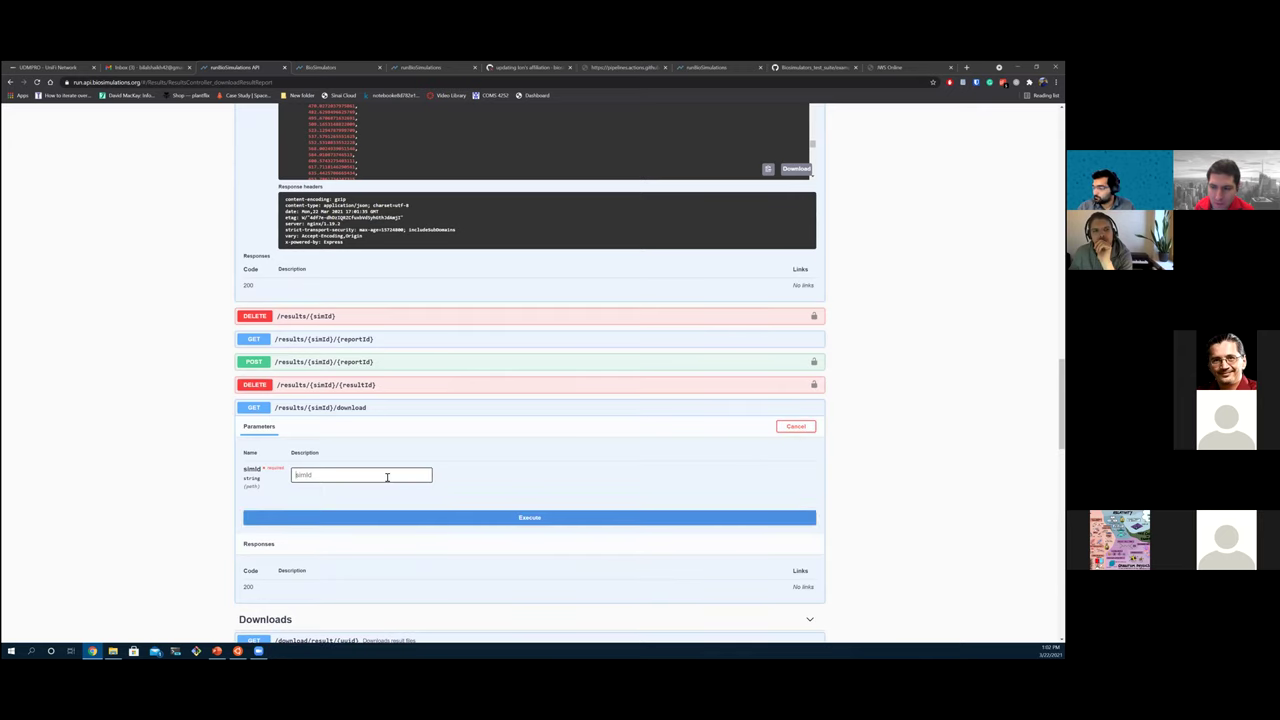
{"action": "type", "text": "6058cd45a4c184c27722ffd5"}
{"action": "scroll", "coordinate": [234, 449], "scroll_direction": "down", "scroll_amount": 2}
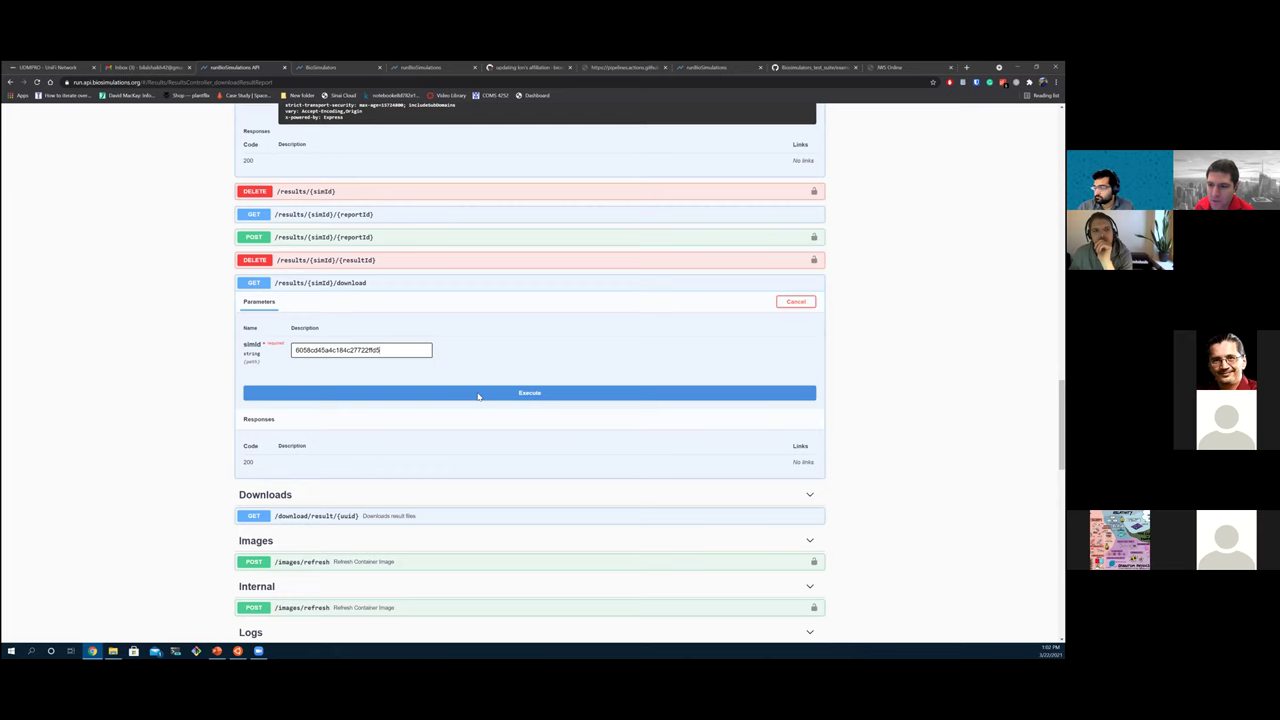
{"action": "left_click", "coordinate": [478, 396]}
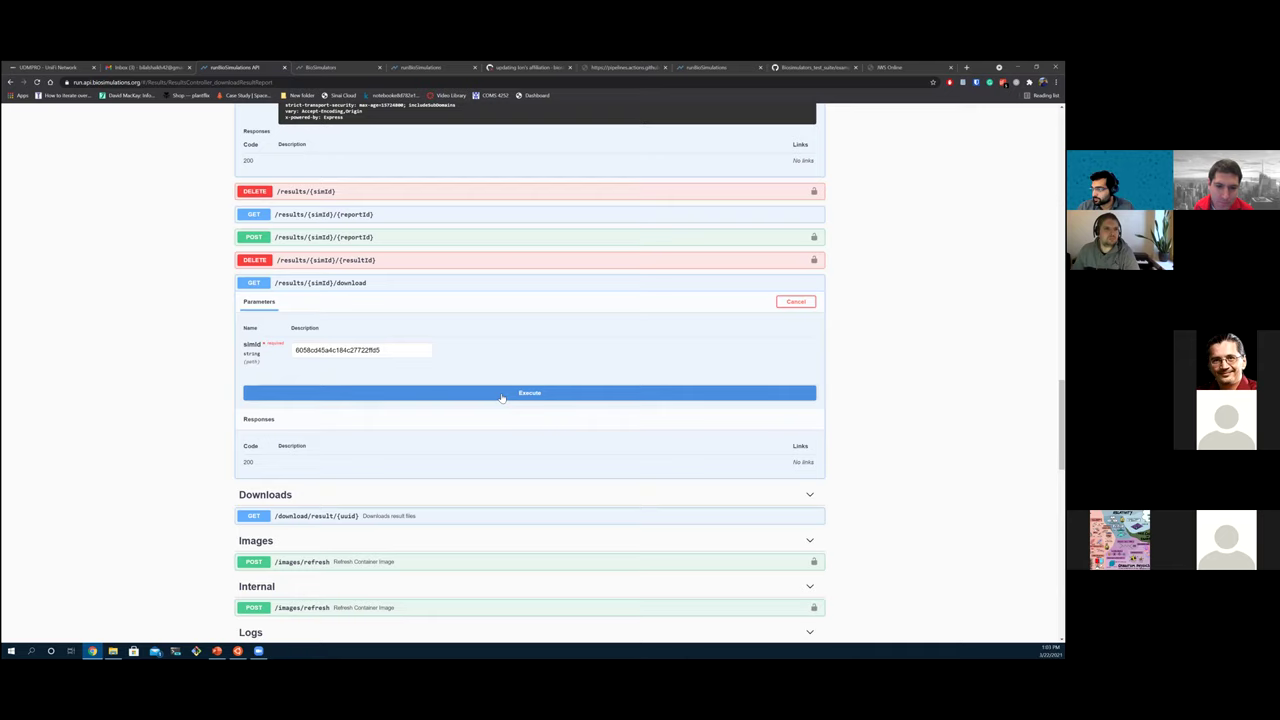
{"action": "scroll", "coordinate": [513, 392], "scroll_direction": "down", "scroll_amount": 1}
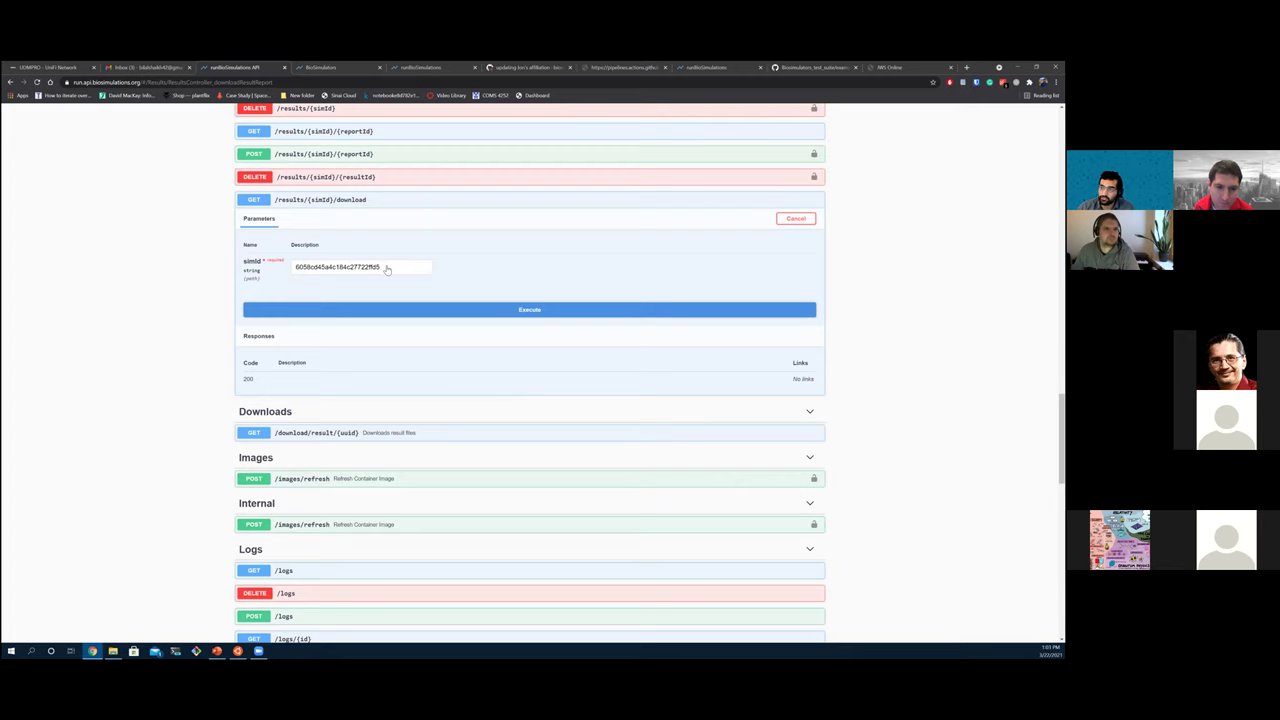
{"action": "left_click", "coordinate": [449, 316]}
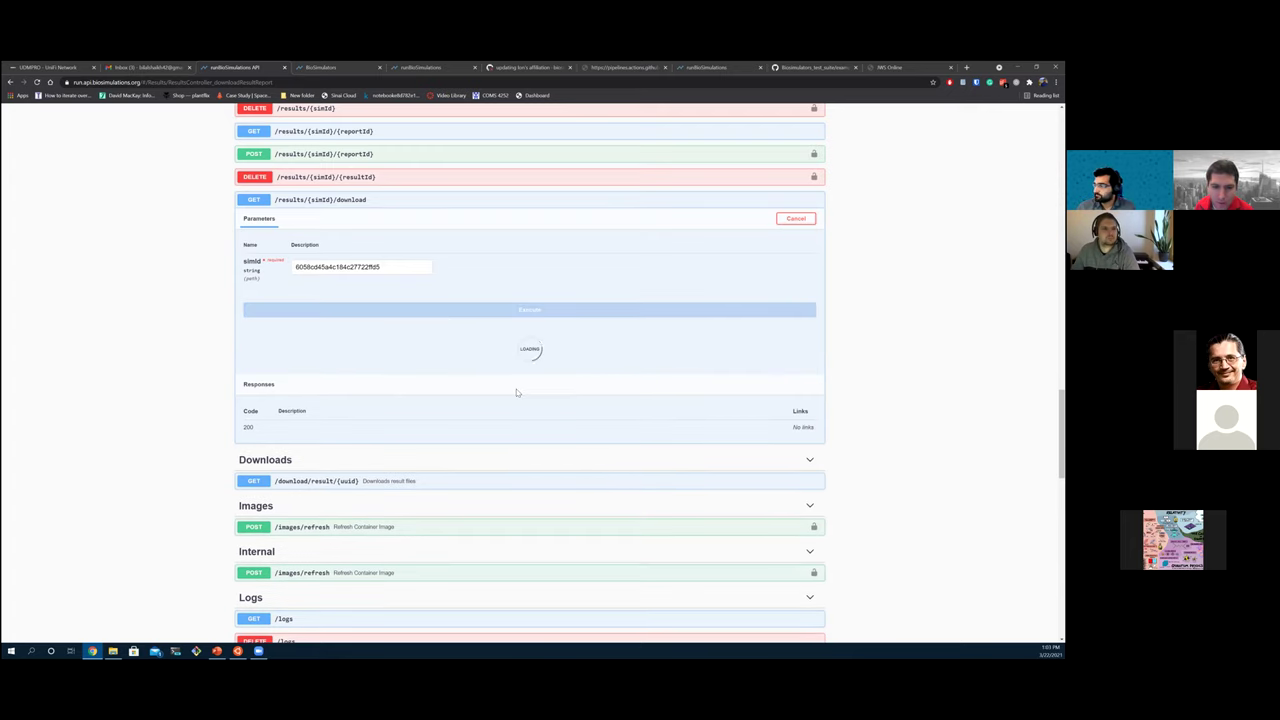
{"action": "scroll", "coordinate": [517, 392], "scroll_direction": "up", "scroll_amount": 1}
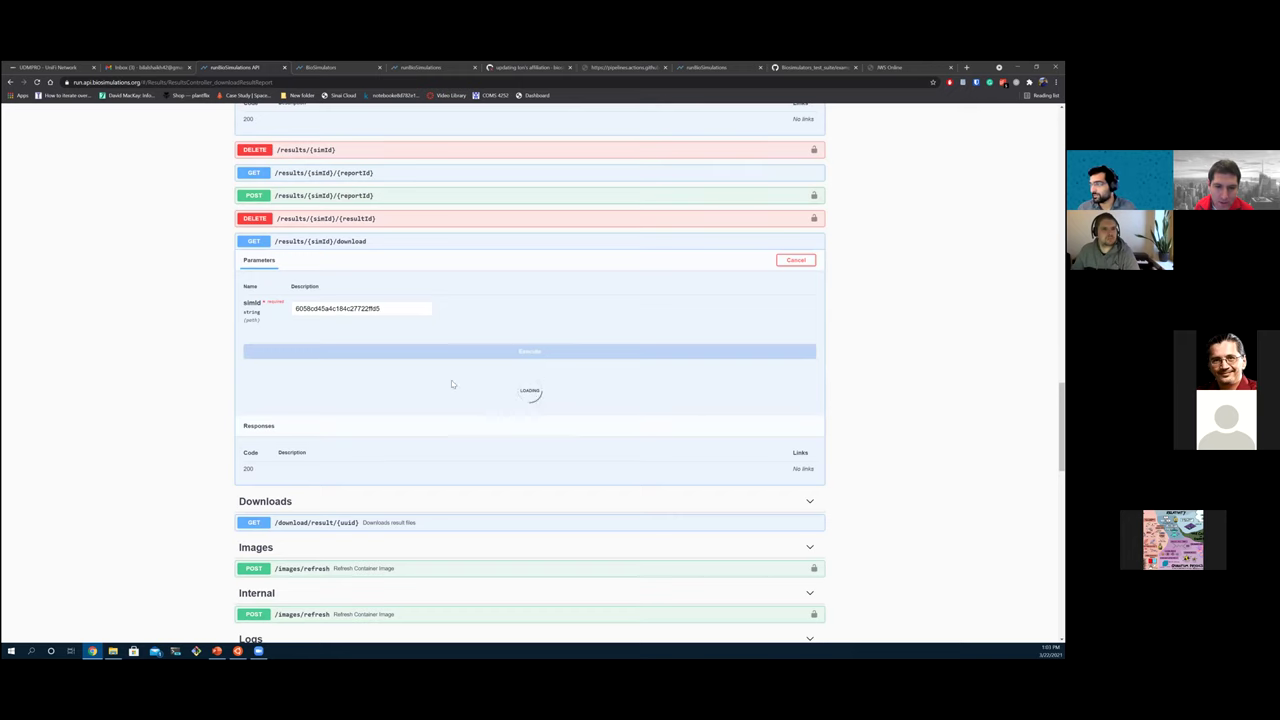
{"action": "scroll", "coordinate": [489, 370], "scroll_direction": "down", "scroll_amount": 1}
{"action": "scroll", "coordinate": [444, 368], "scroll_direction": "down", "scroll_amount": 3}
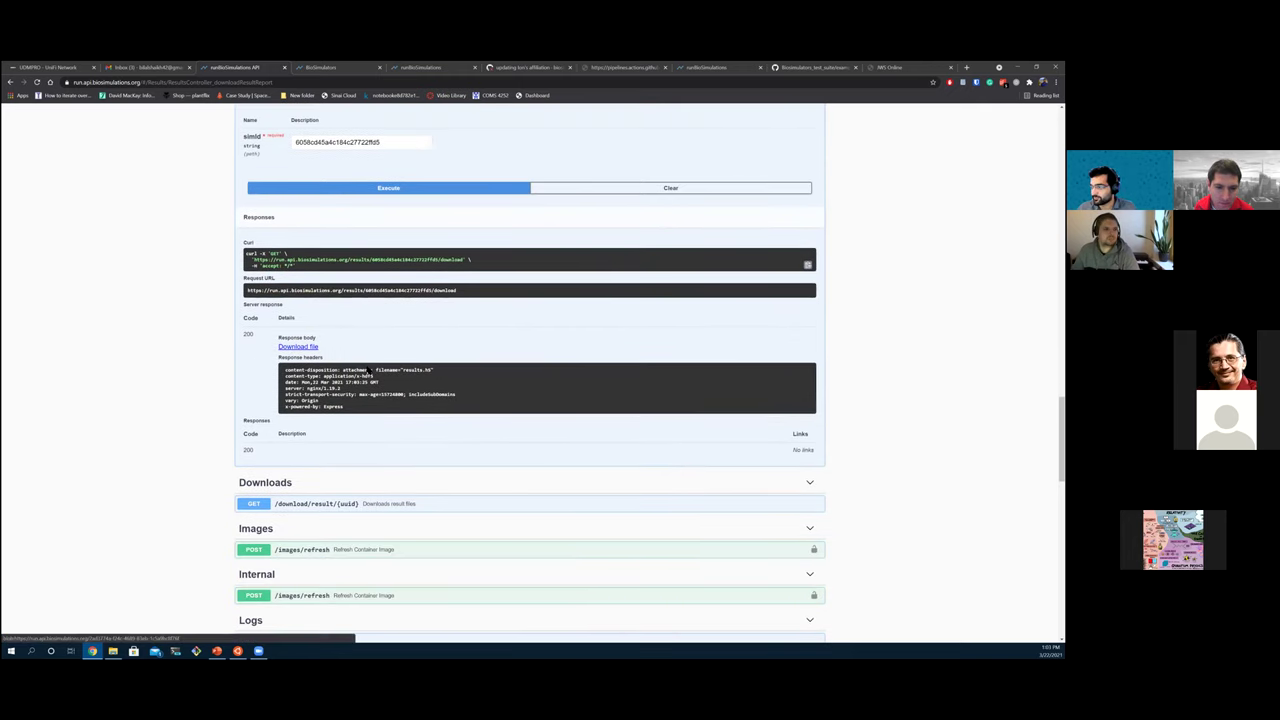
Step: Start downloading the HDF5 results file from the response body, and cancel saving it
{"action": "scroll", "coordinate": [372, 369], "scroll_direction": "up", "scroll_amount": 1}
{"action": "left_click", "coordinate": [298, 388]}
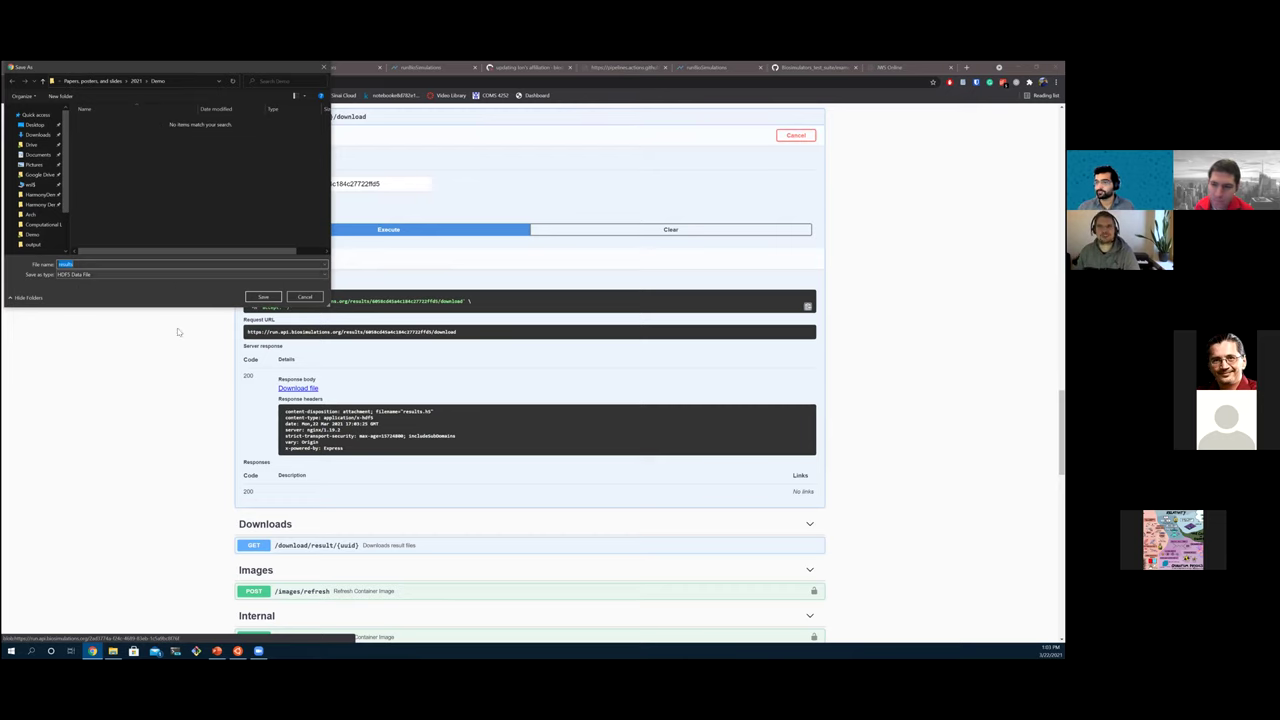
{"action": "left_click", "coordinate": [306, 298]}
{"action": "scroll", "coordinate": [346, 391], "scroll_direction": "down", "scroll_amount": 1}
{"action": "scroll", "coordinate": [346, 391], "scroll_direction": "up", "scroll_amount": 1}
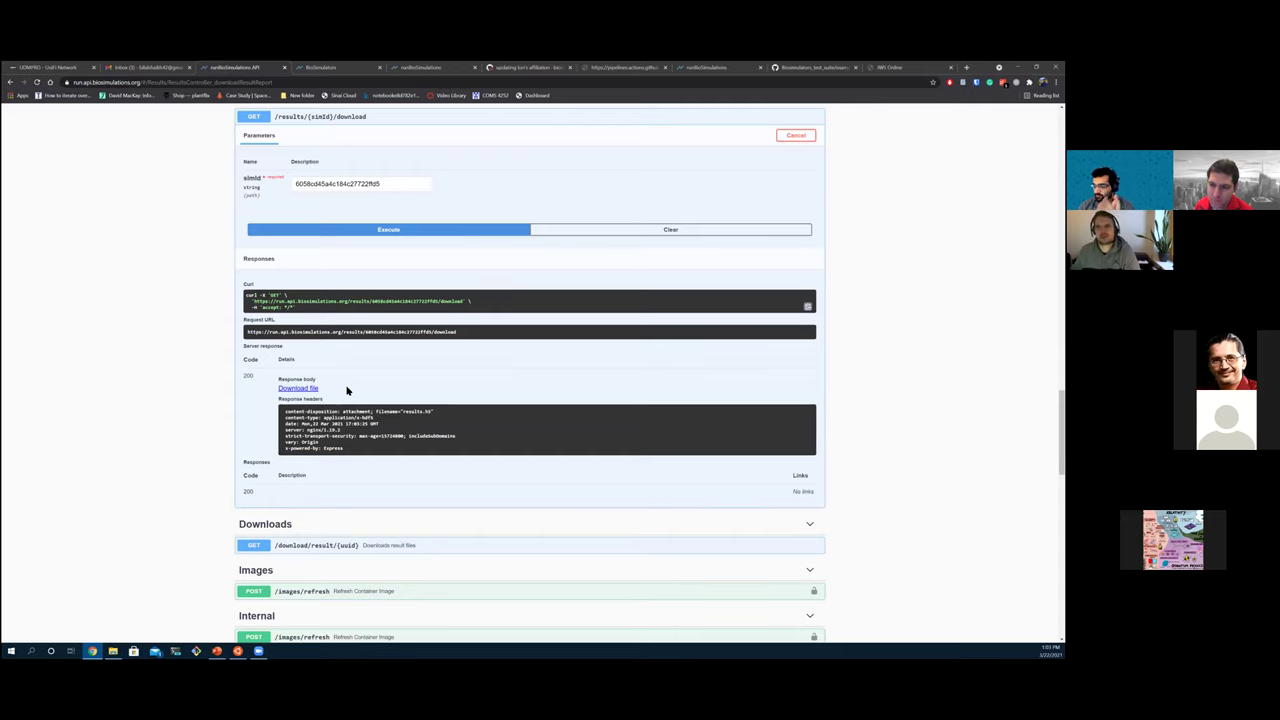
Step: Collapse the GET /results/{simId}/download endpoint and return to the simulation run endpoints above the results
{"action": "scroll", "coordinate": [347, 390], "scroll_direction": "up", "scroll_amount": 2}
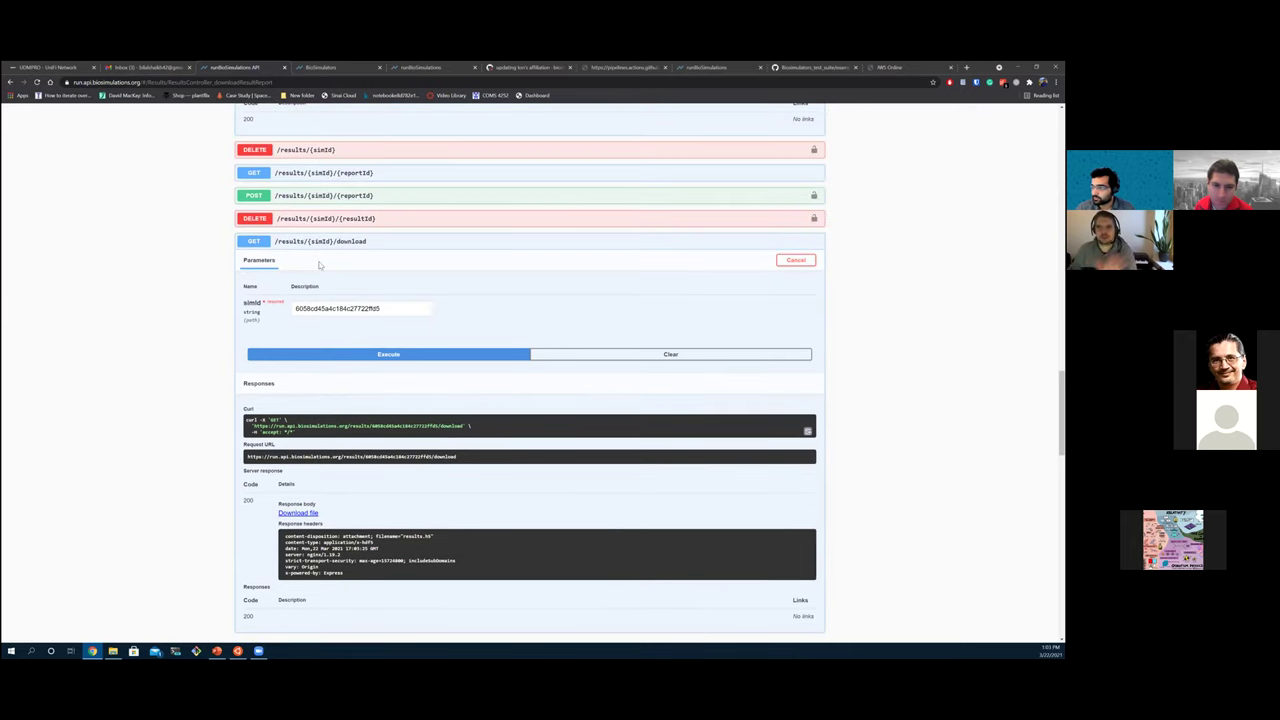
{"action": "scroll", "coordinate": [350, 296], "scroll_direction": "up", "scroll_amount": 1}
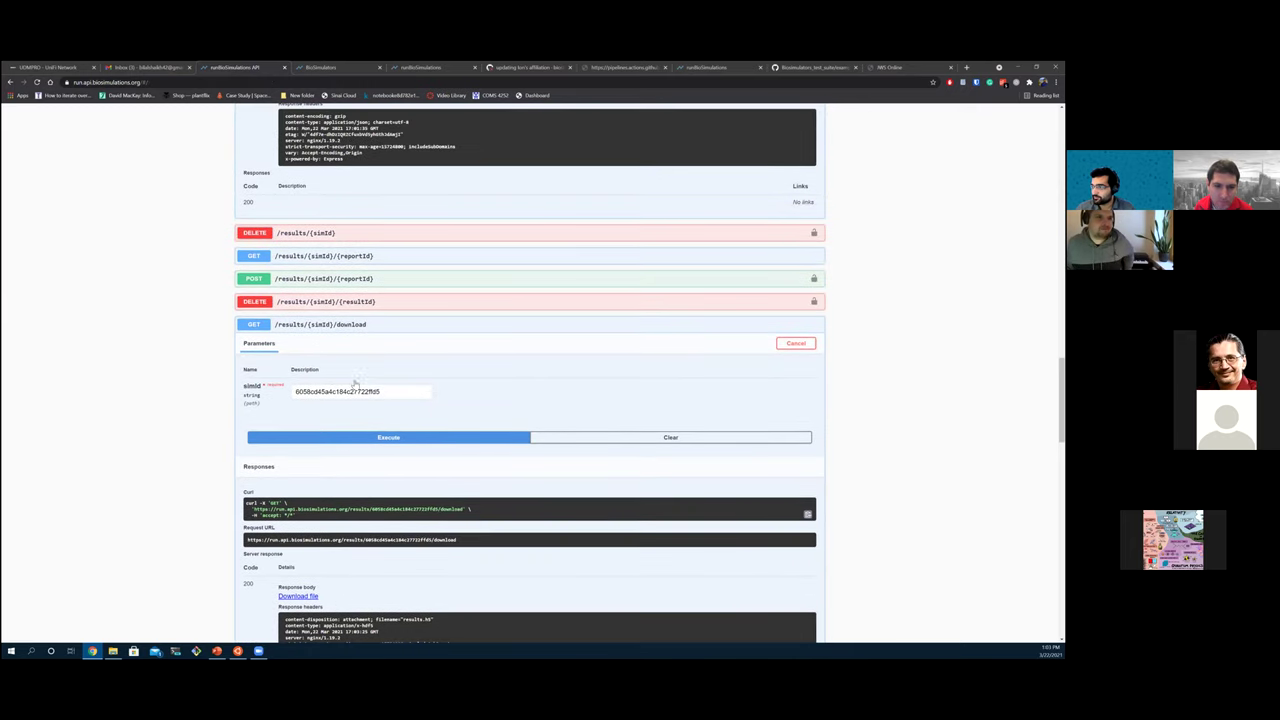
{"action": "scroll", "coordinate": [215, 362], "scroll_direction": "up", "scroll_amount": 1}
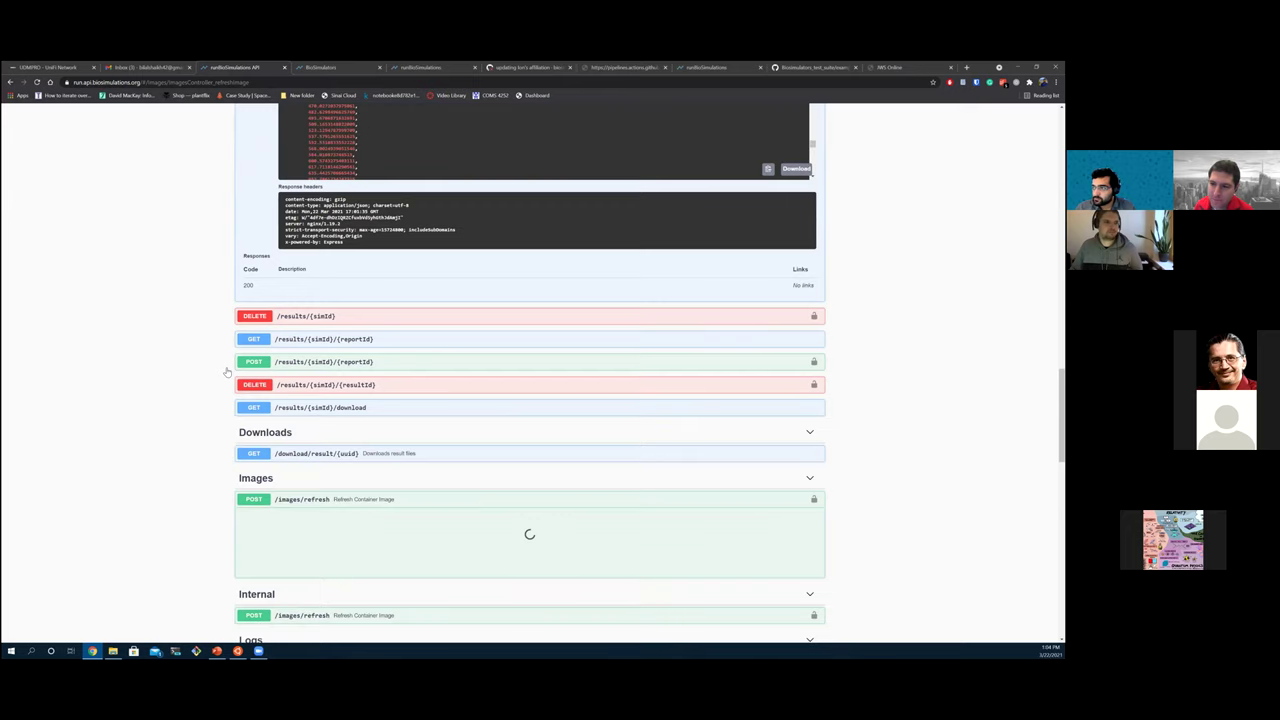
{"action": "scroll", "coordinate": [228, 371], "scroll_direction": "up", "scroll_amount": 15}
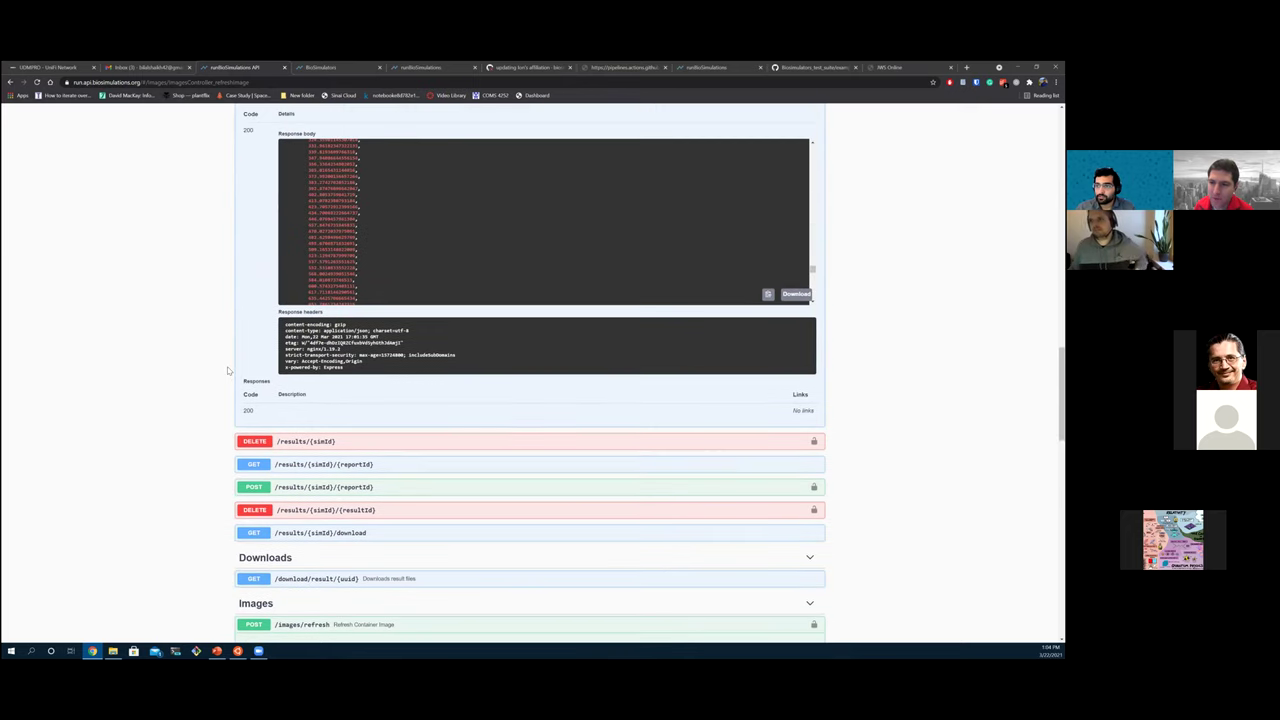
Step: Search the web for "biosimulators tellurium" and open the biosimulators-tellurium project page on PyPI
{"action": "left_click", "coordinate": [147, 84]}
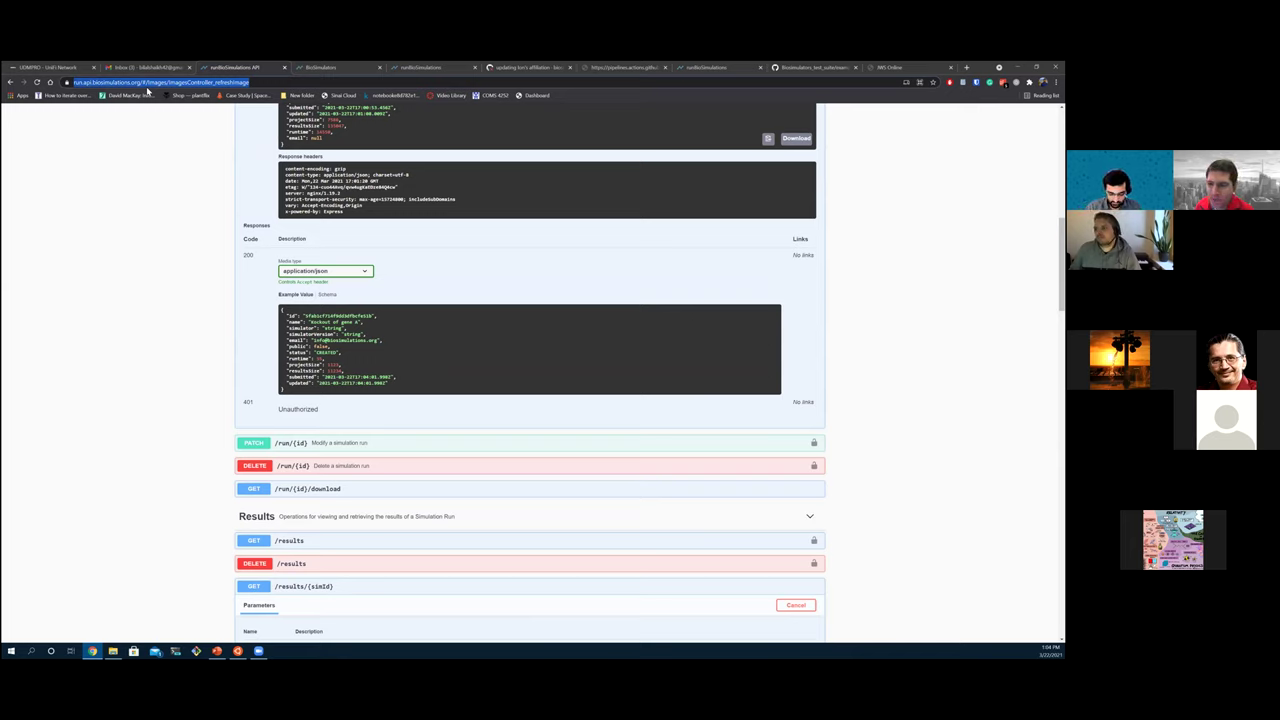
{"action": "type", "text": "biosi"}
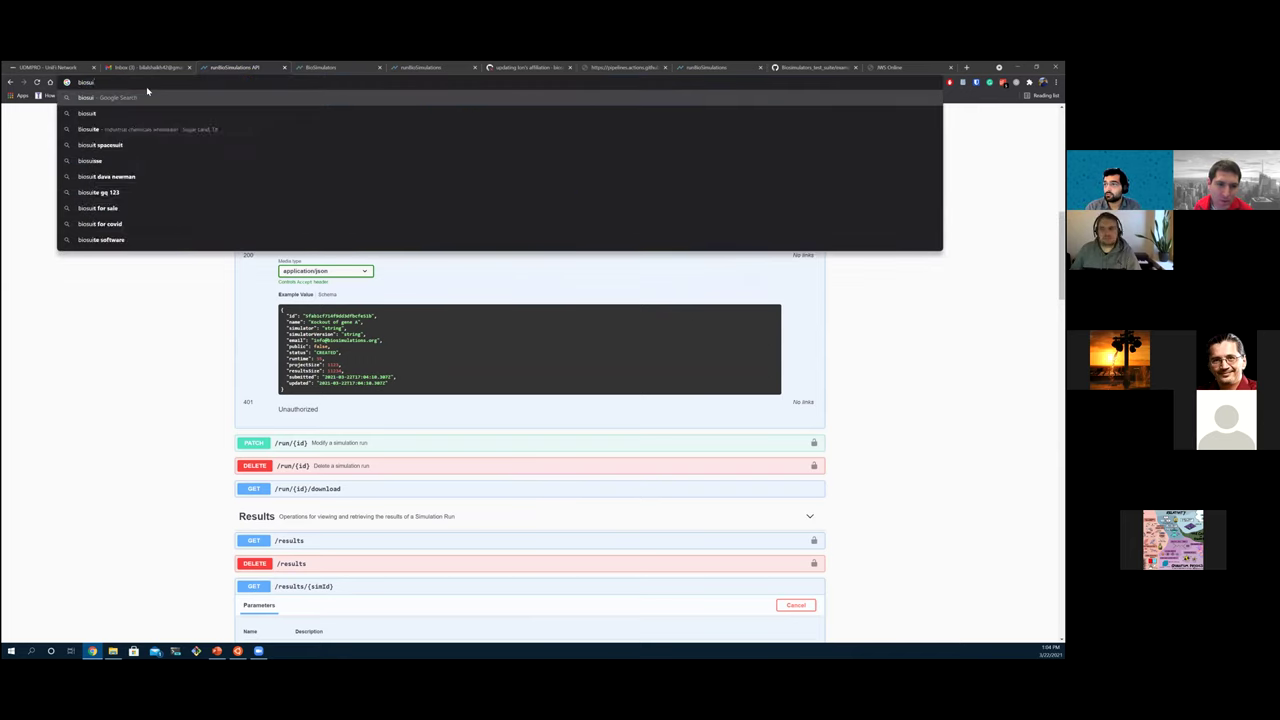
{"action": "type", "text": "mulators"}
{"action": "key", "text": "BackSpace"}
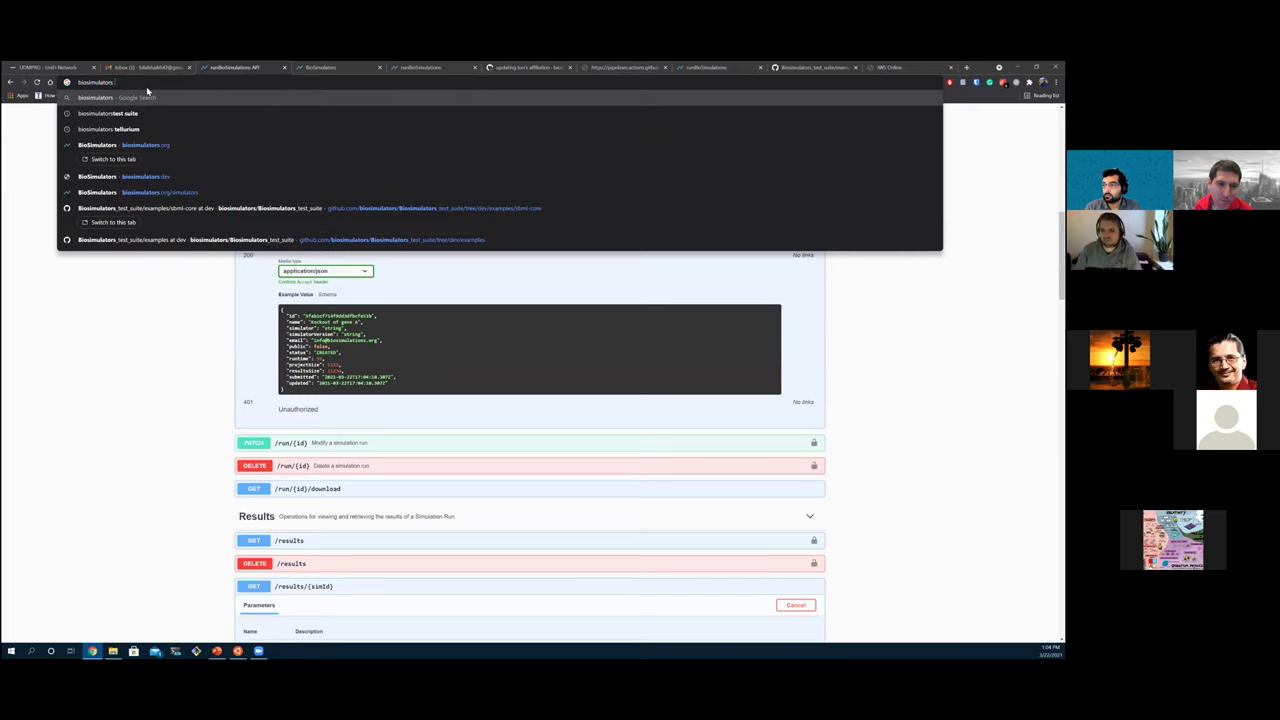
{"action": "type", "text": "tell"}
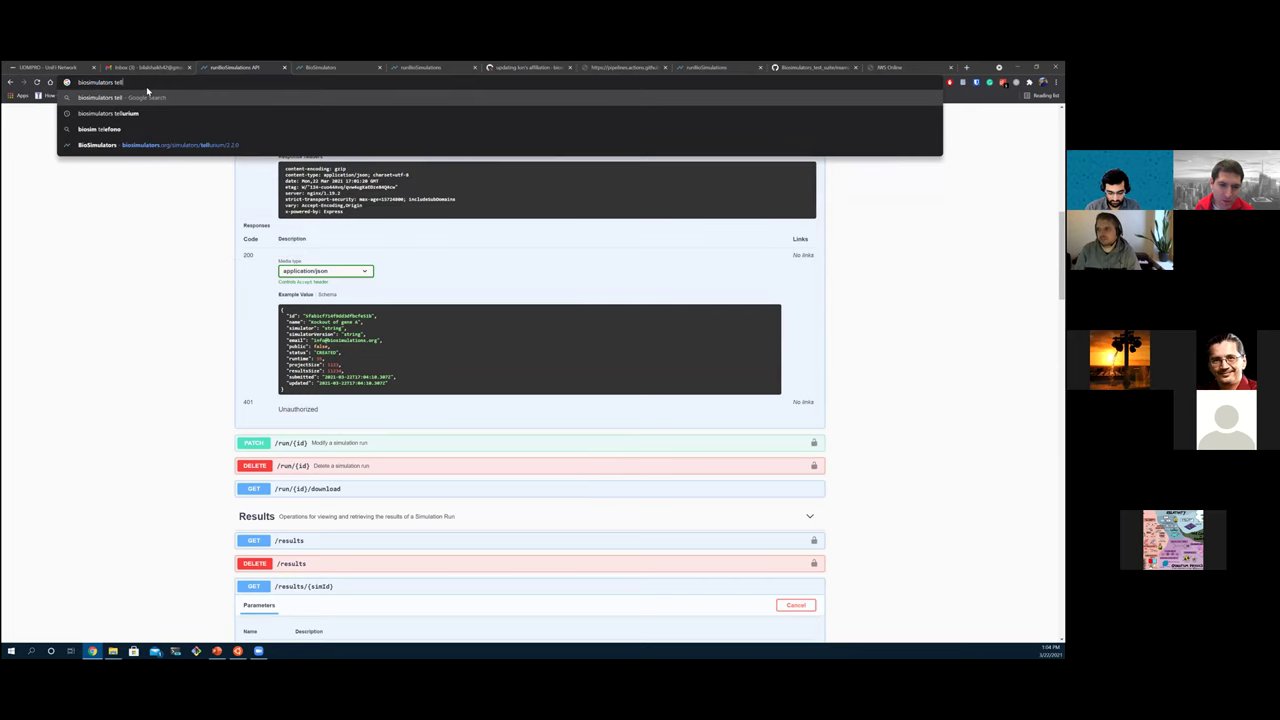
{"action": "type", "text": "urium"}
{"action": "key", "text": "Return"}
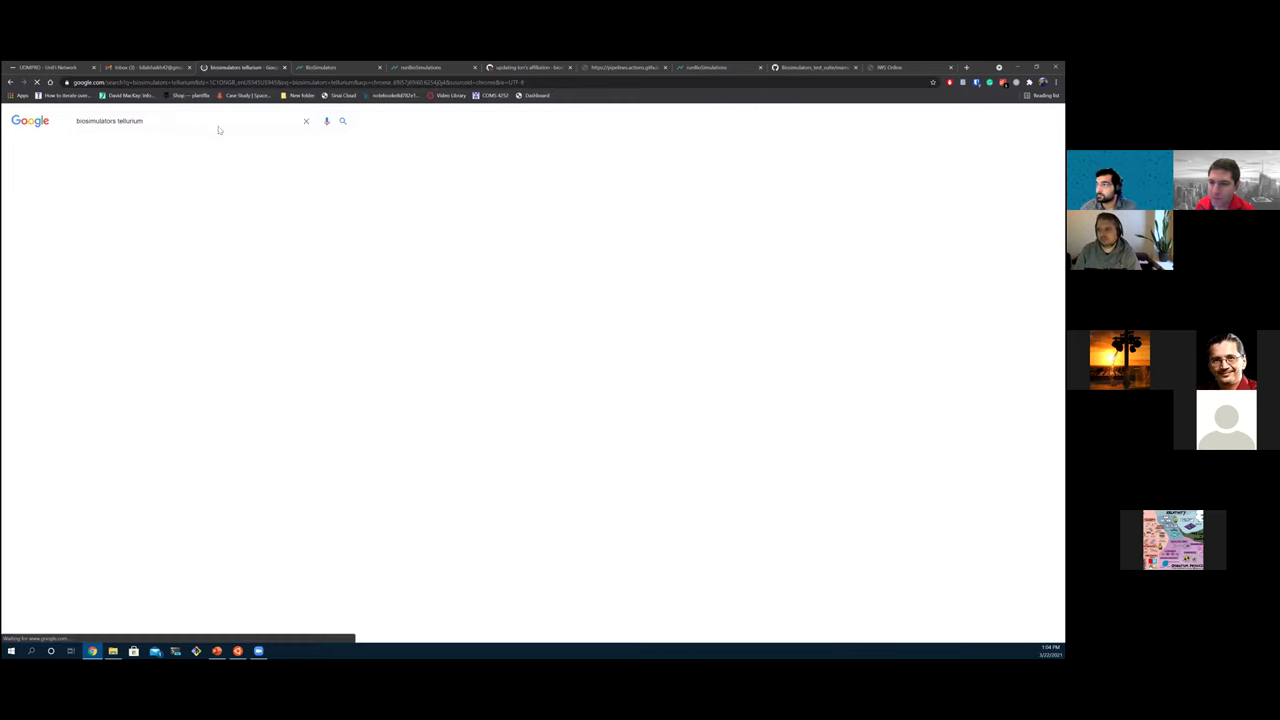
{"action": "left_click", "coordinate": [130, 190]}
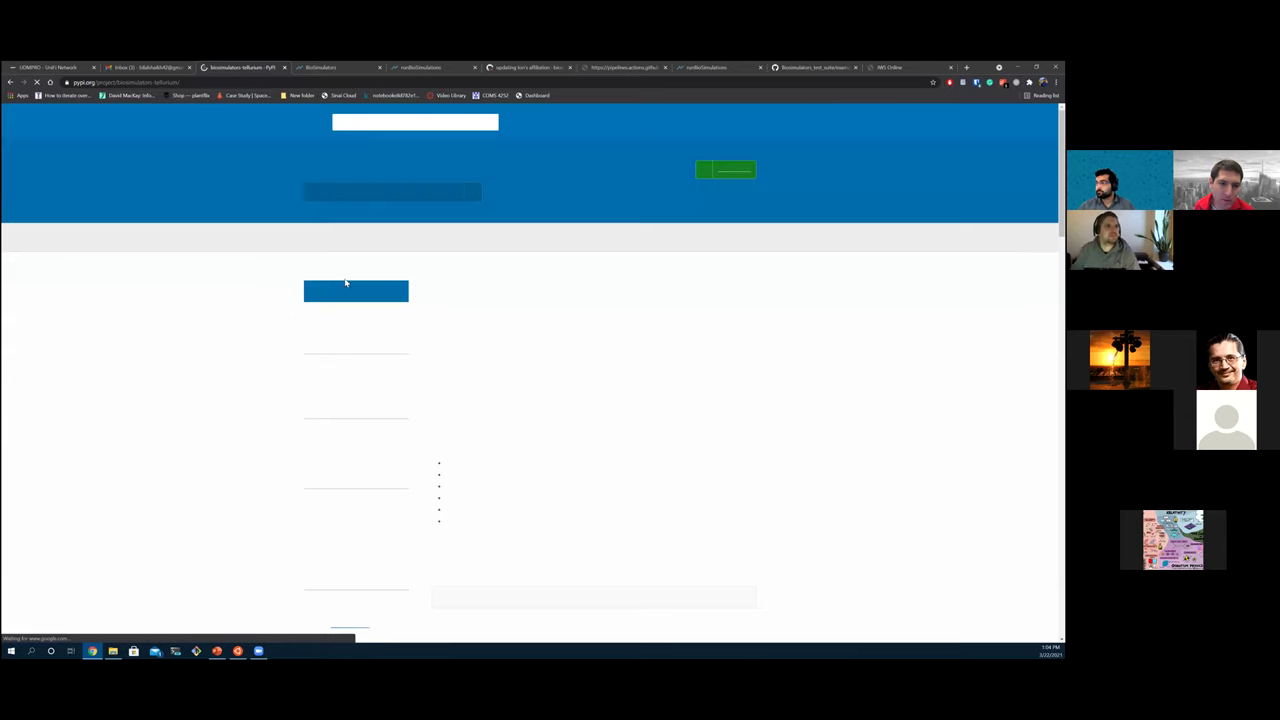
Step: Examine the biosimulators-tellurium project description and the installation commands for its Python package and Docker image
{"action": "scroll", "coordinate": [445, 237], "scroll_direction": "down", "scroll_amount": 1}
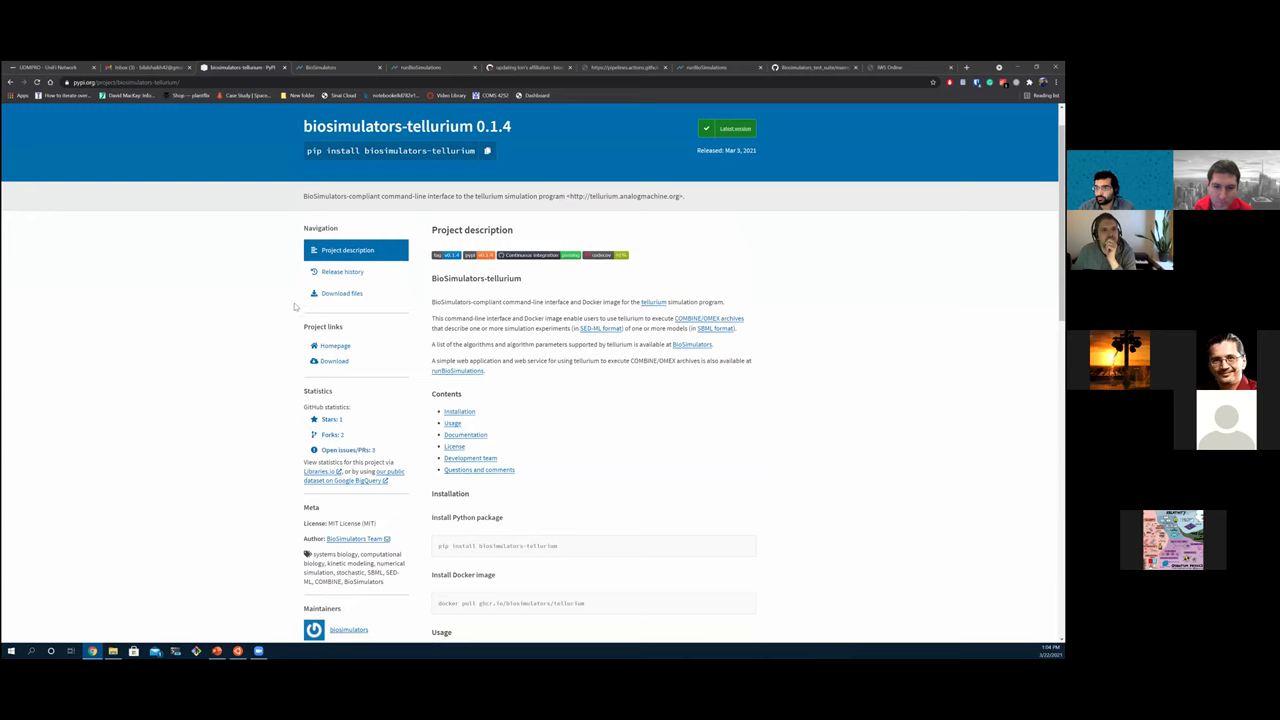
{"action": "scroll", "coordinate": [290, 312], "scroll_direction": "down", "scroll_amount": 1}
{"action": "scroll", "coordinate": [288, 314], "scroll_direction": "down", "scroll_amount": 1}
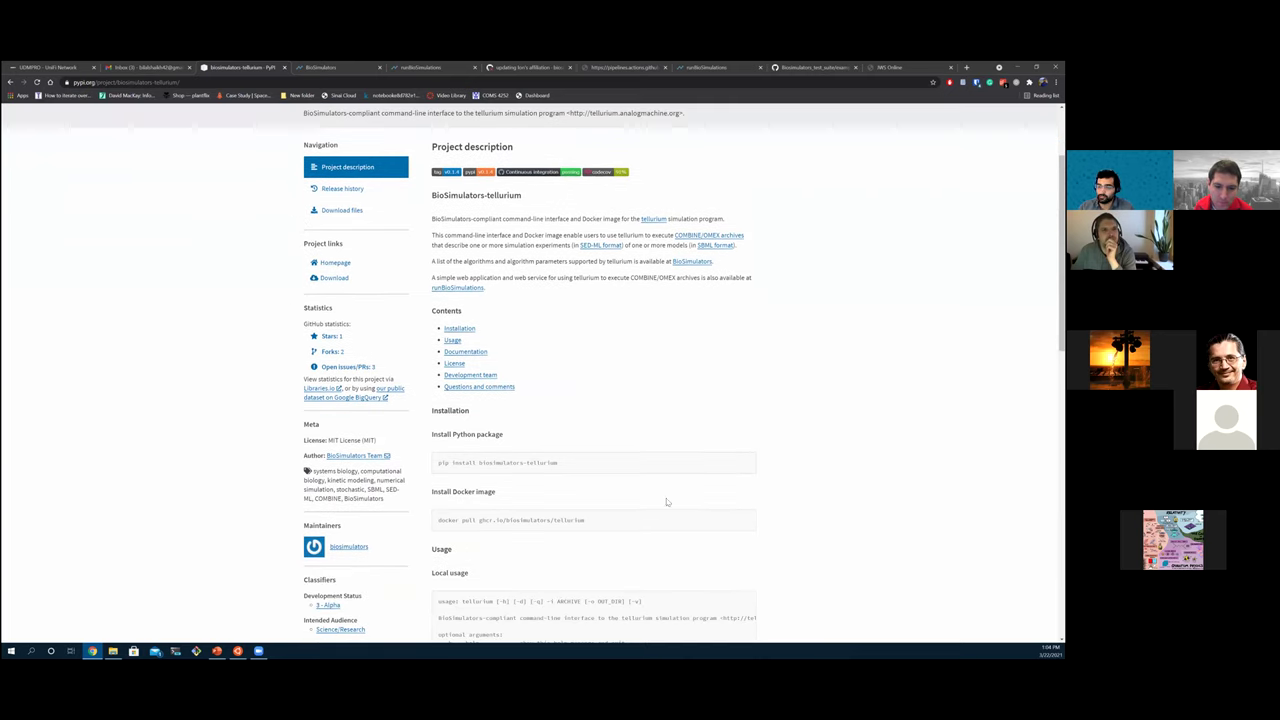
{"action": "scroll", "coordinate": [848, 503], "scroll_direction": "up", "scroll_amount": 3}
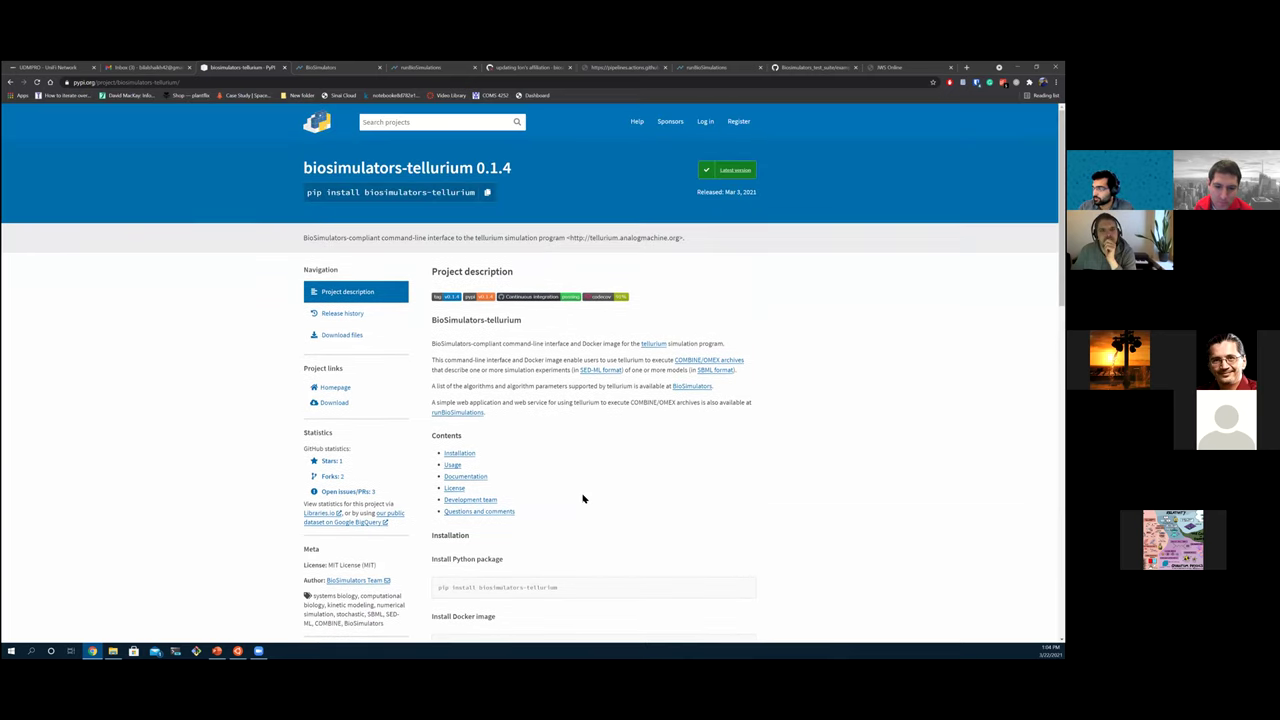
{"action": "left_click_drag", "start_coordinate": [426, 322], "coordinate": [540, 325]}
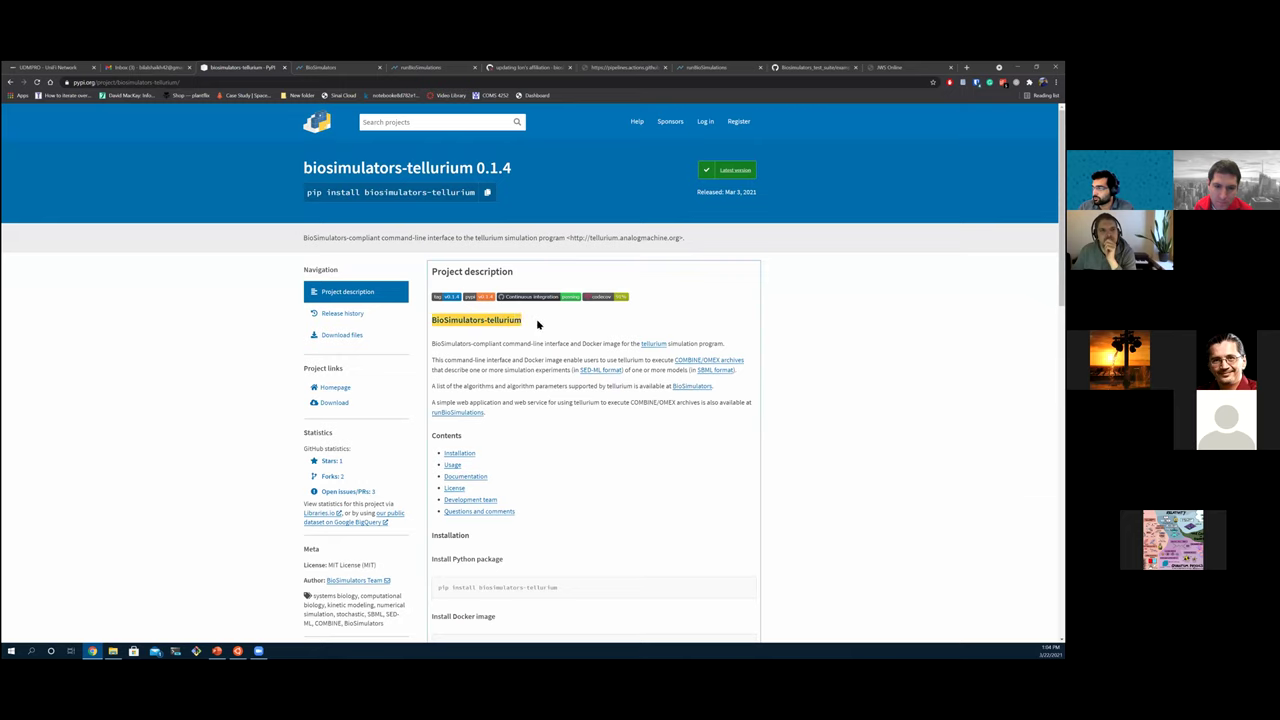
{"action": "left_click", "coordinate": [540, 325]}
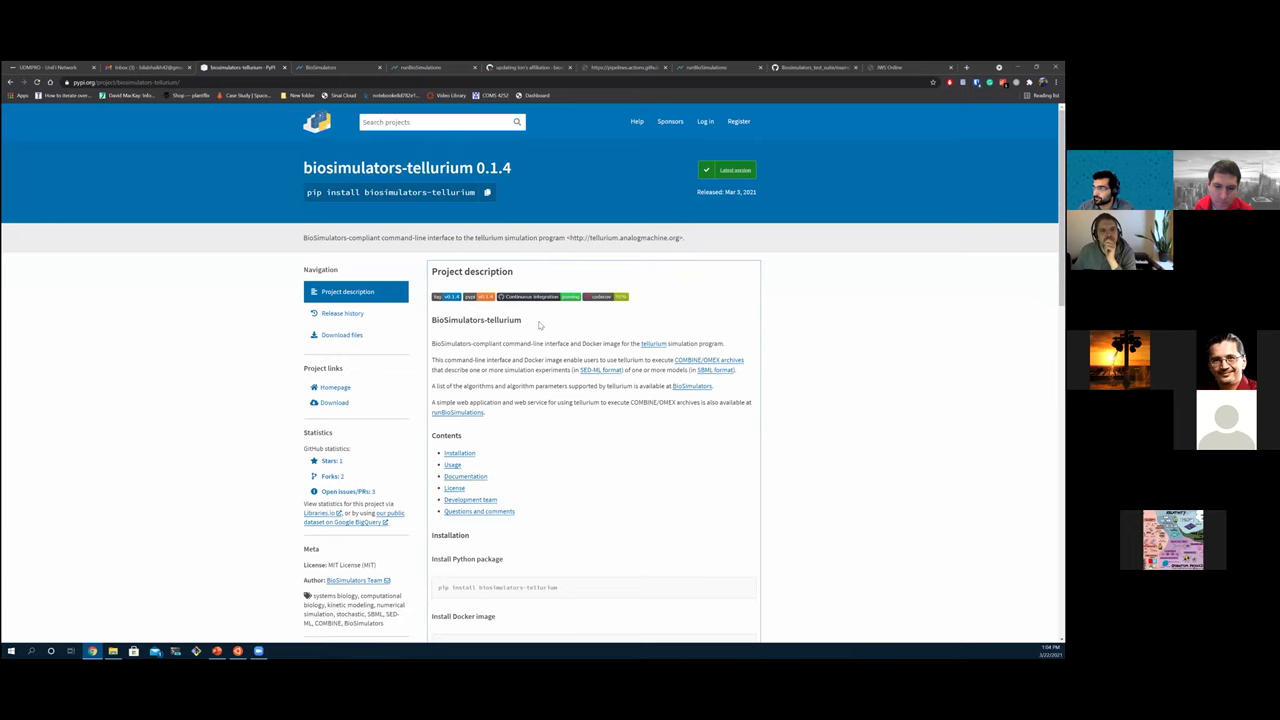
{"action": "scroll", "coordinate": [543, 352], "scroll_direction": "down", "scroll_amount": 1}
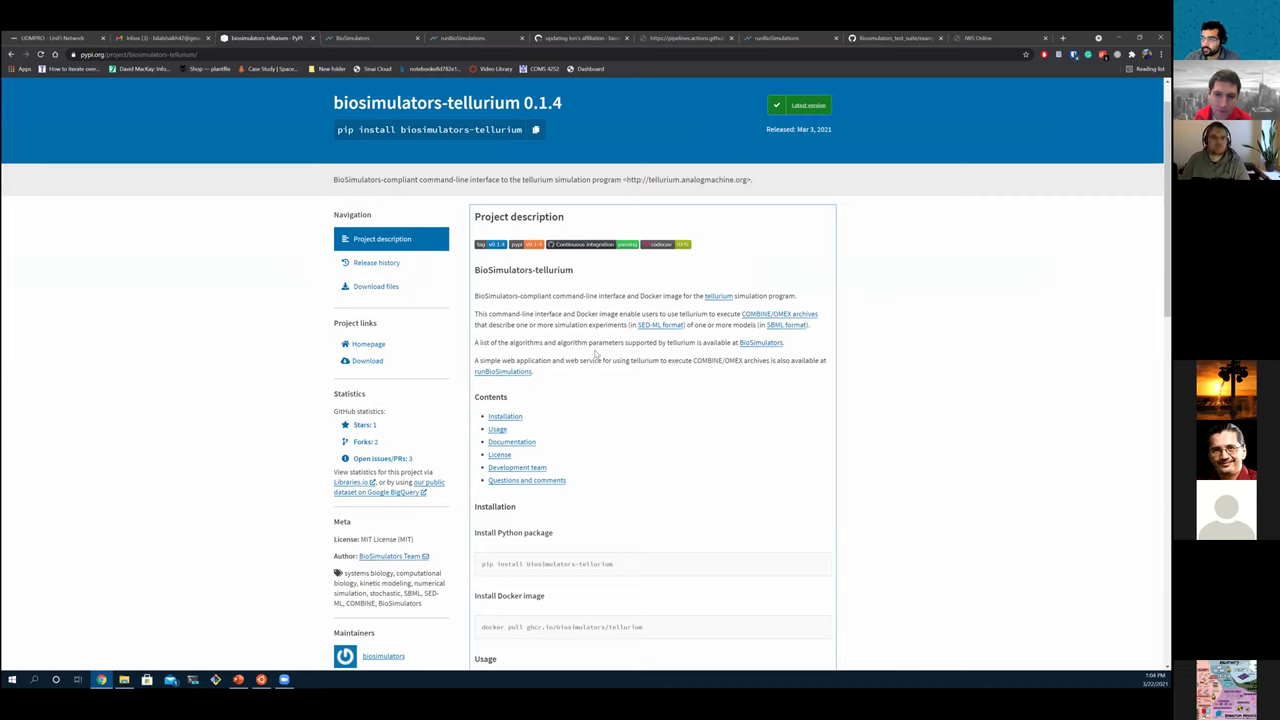
{"action": "scroll", "coordinate": [947, 366], "scroll_direction": "down", "scroll_amount": 1}
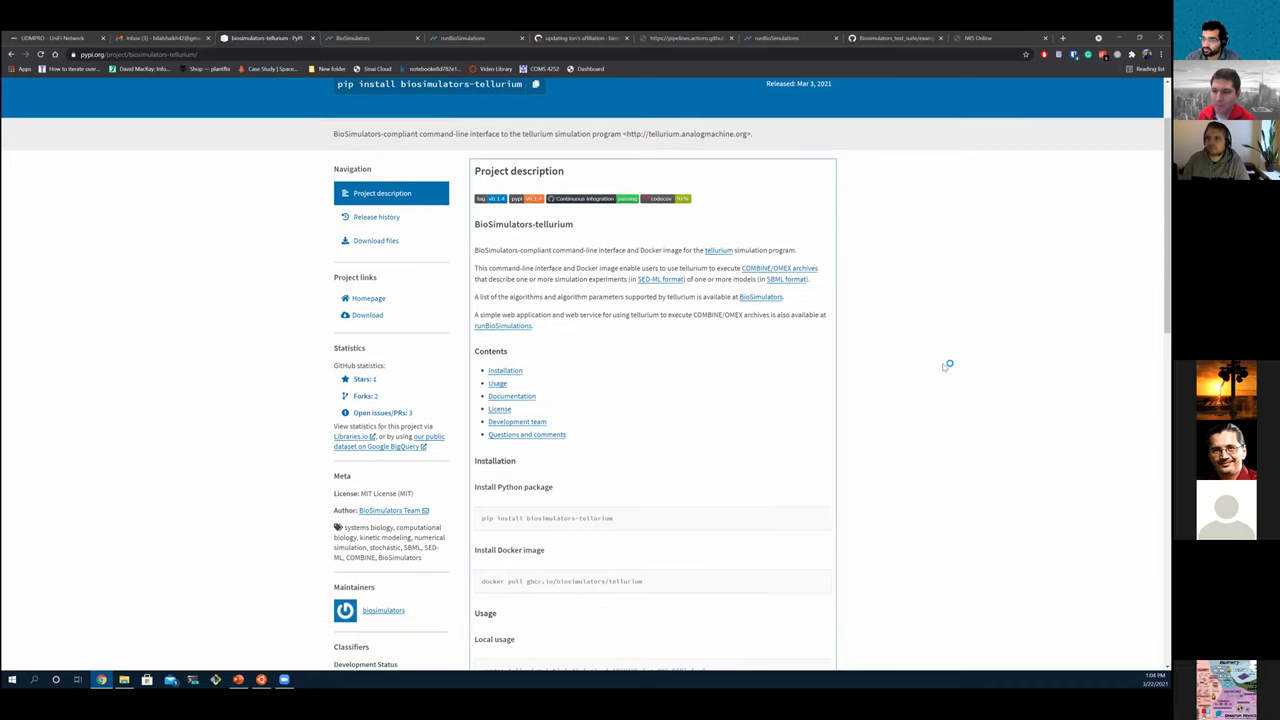